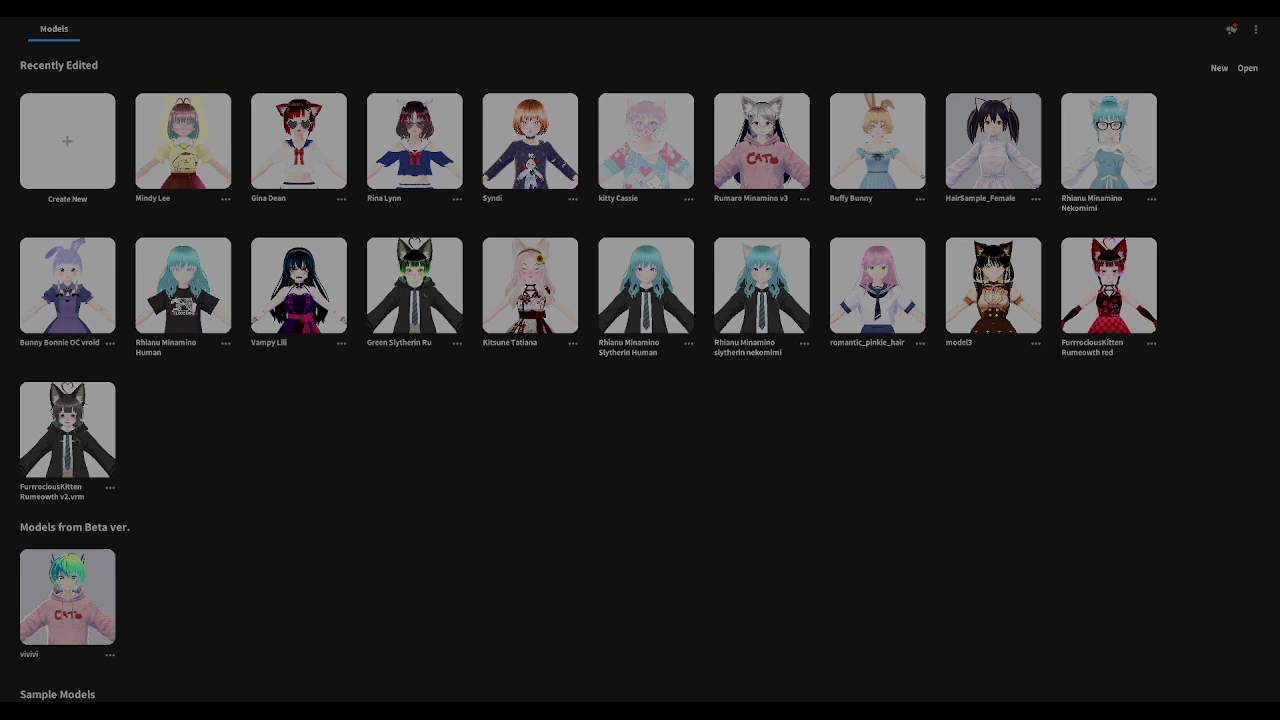
# Create a new character model from the Masc base
pyautogui.click(106, 145)
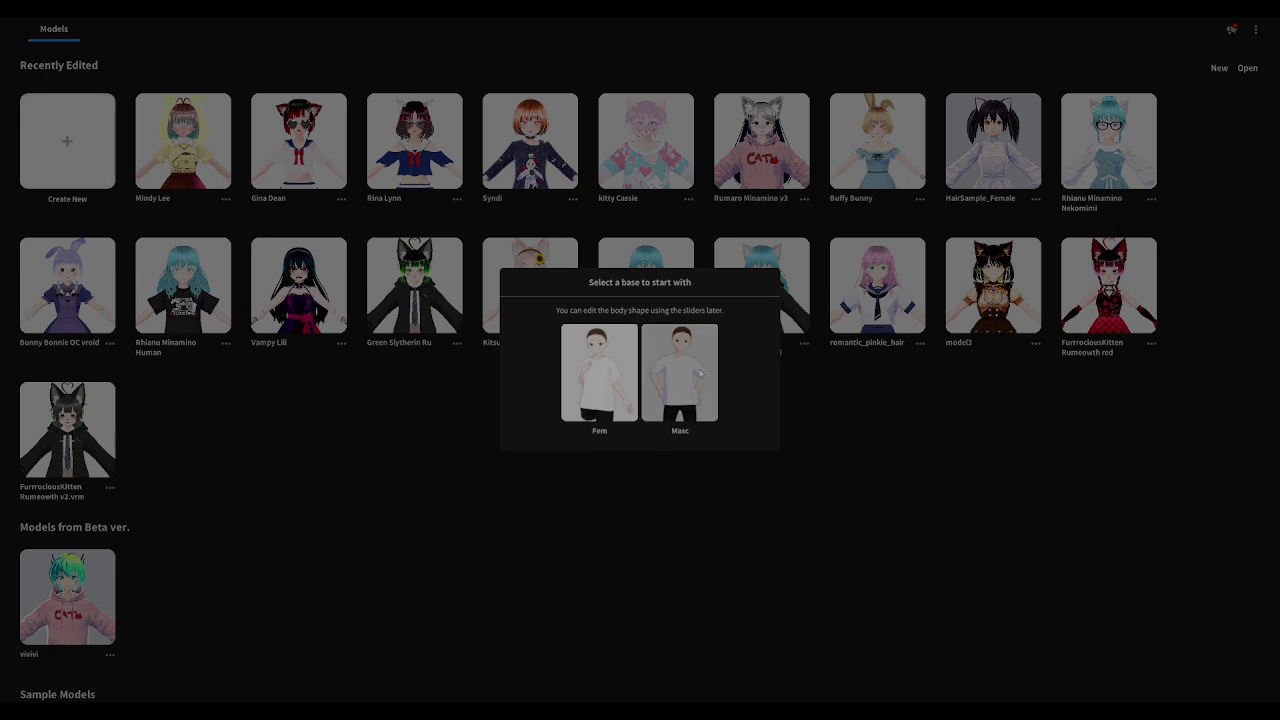
pyautogui.click(699, 373)
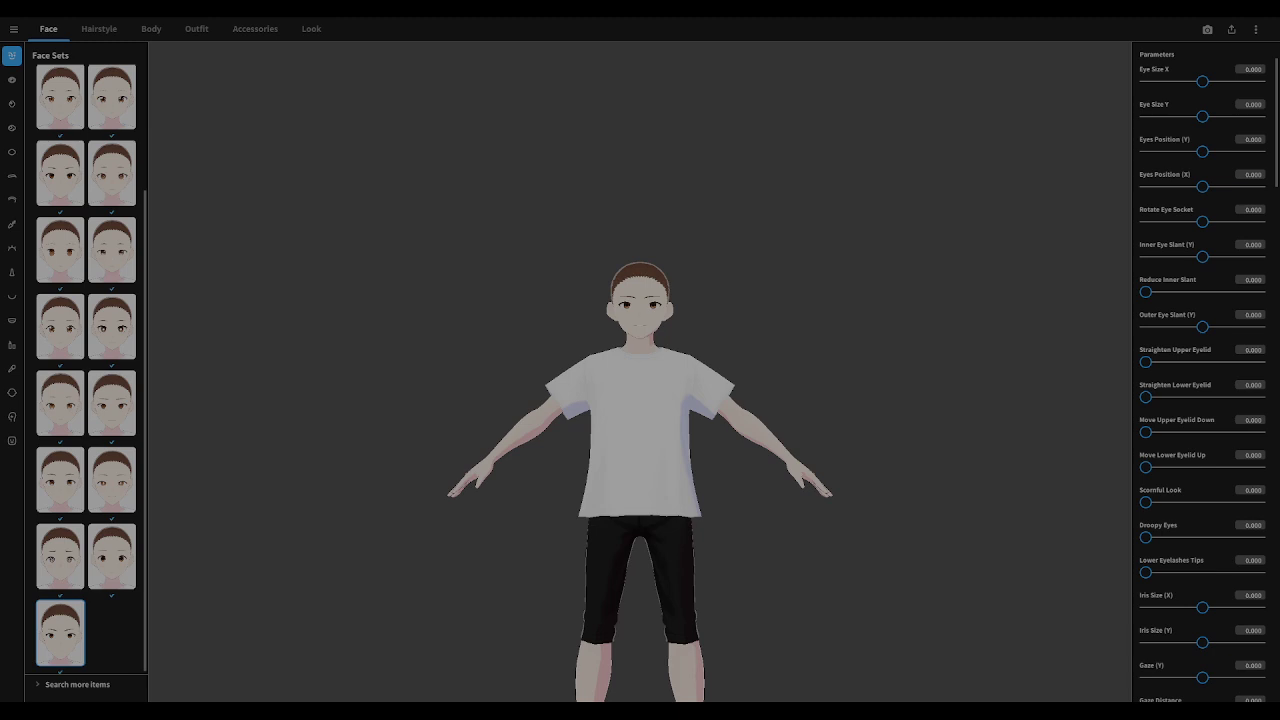
pyautogui.moveTo(717, 441); pyautogui.dragTo(656, 383, button='right')
pyautogui.moveTo(656, 383)
pyautogui.mouseDown()
pyautogui.moveTo(630, 385)
pyautogui.moveTo(676, 382)
pyautogui.moveTo(650, 382)
pyautogui.mouseUp()
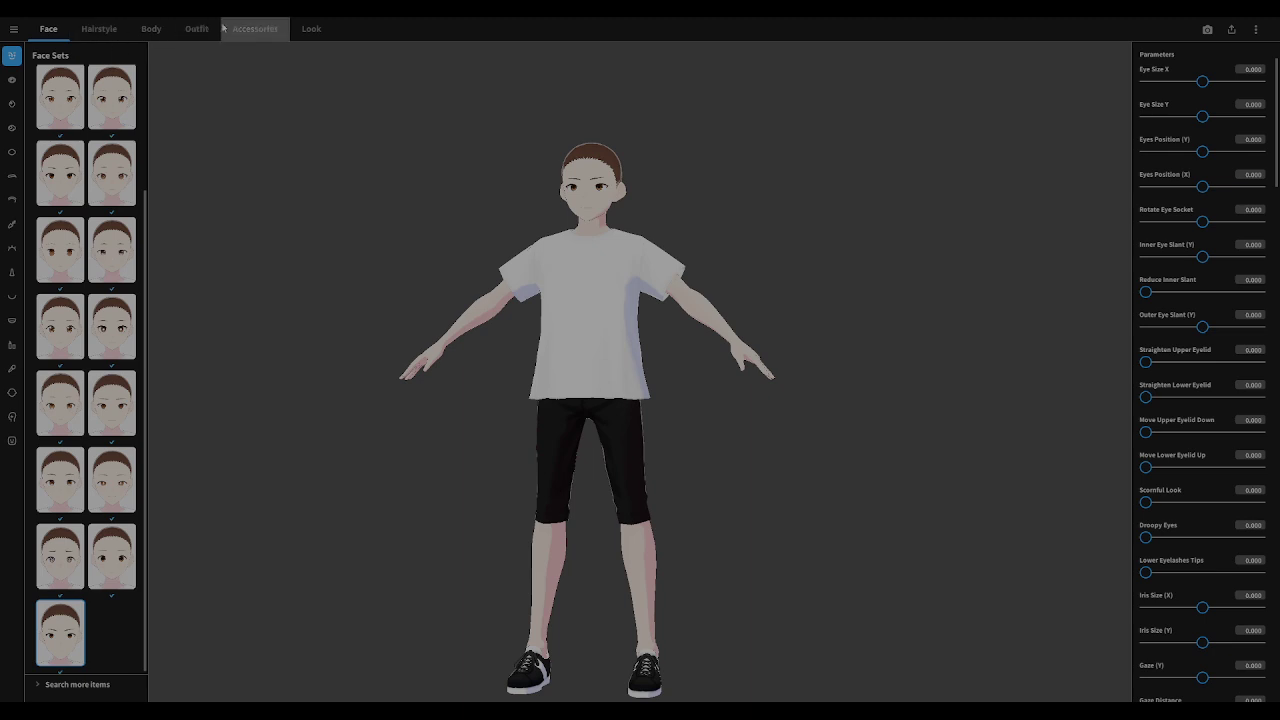
# Bring up the custom iris designs for the character's eyes
pyautogui.click(14, 84)
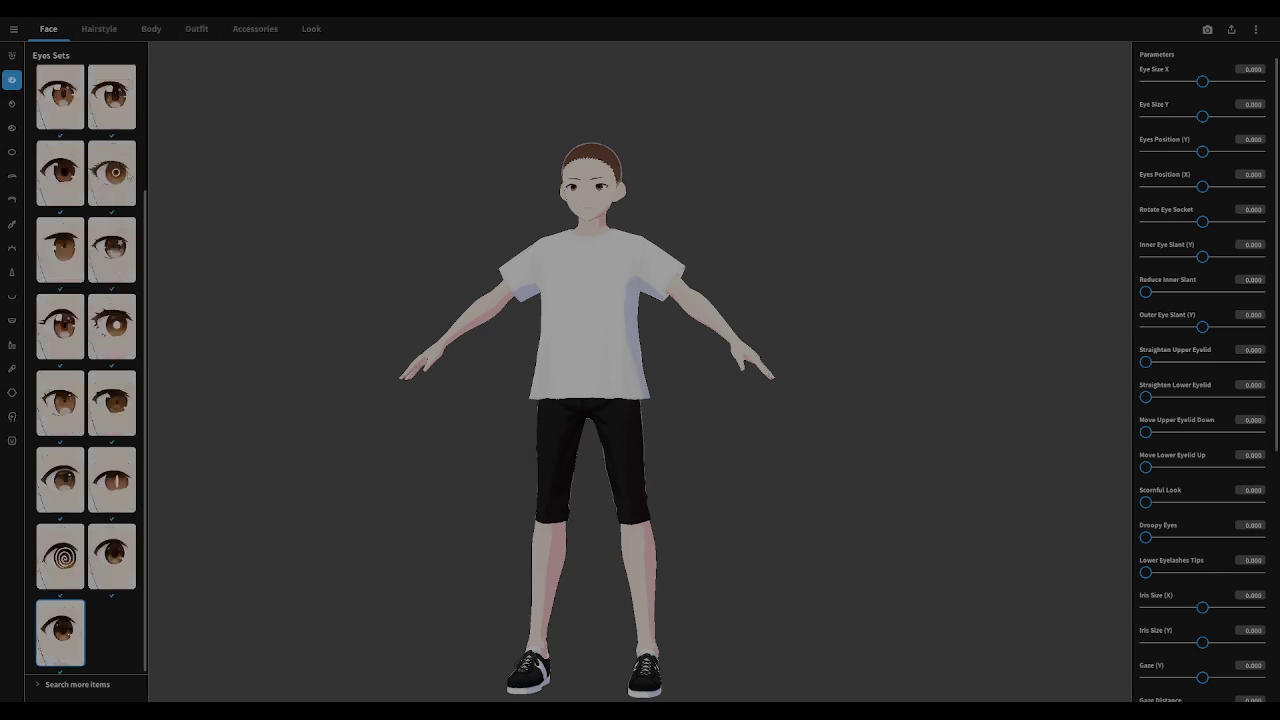
pyautogui.click(12, 104)
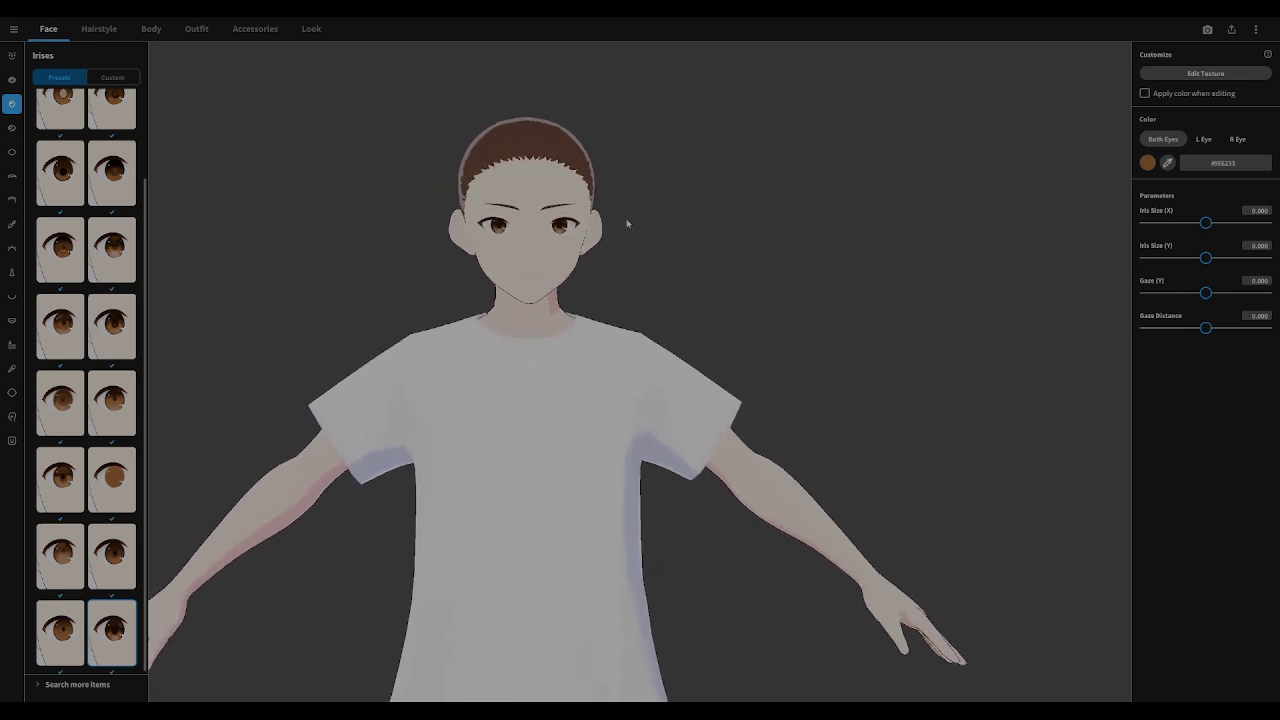
pyautogui.click(113, 78)
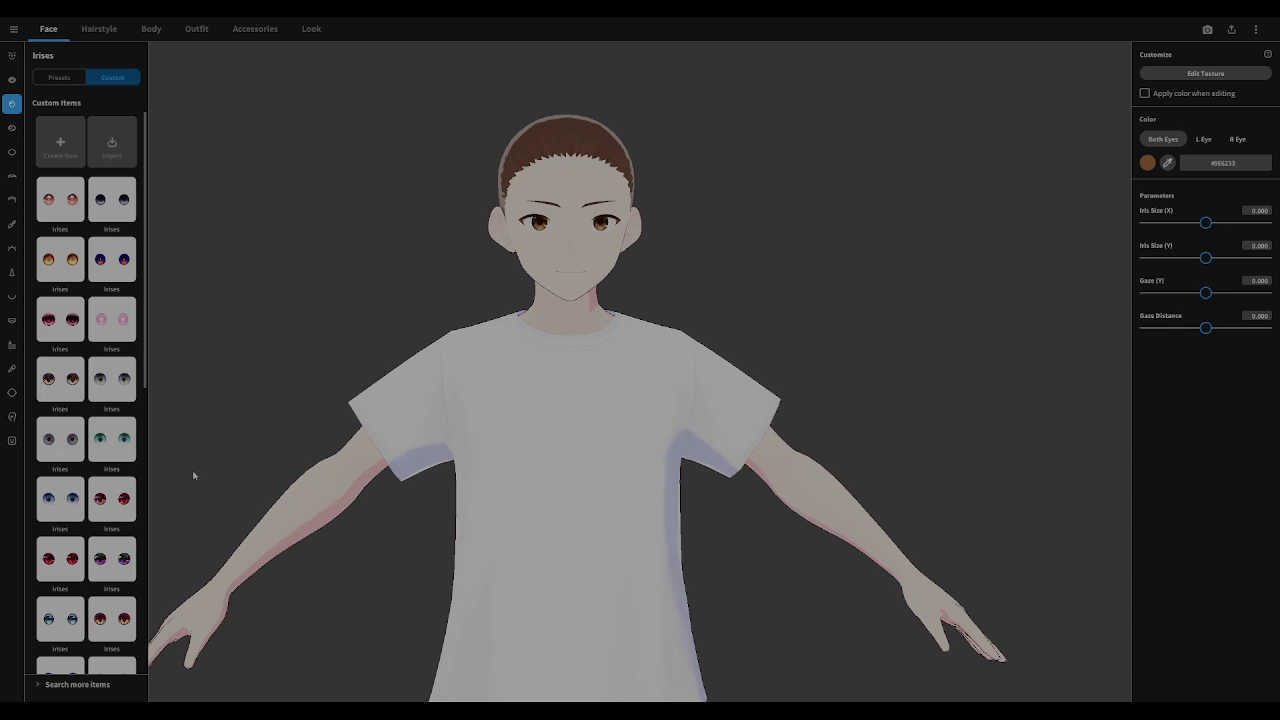
pyautogui.scroll(-10, 103, 489)
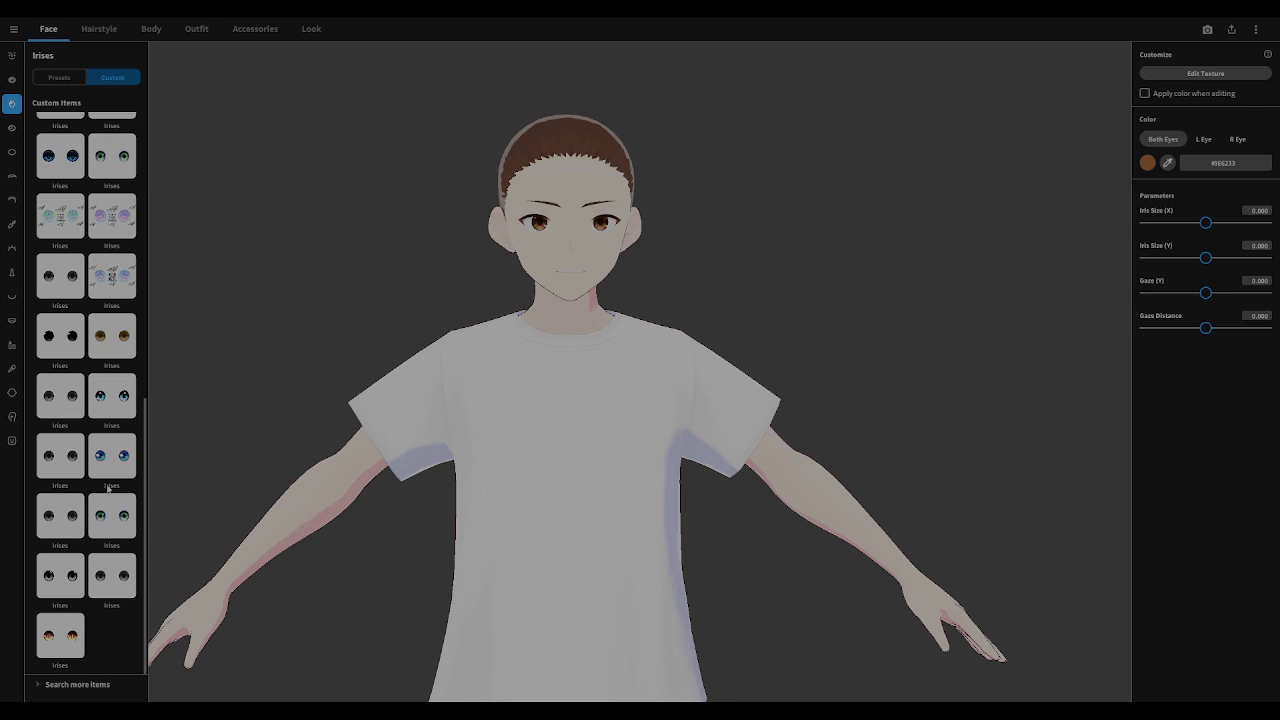
pyautogui.scroll(10, 105, 489)
# Try two red custom iris designs on the character and inspect the eyes up close
pyautogui.click(111, 442)
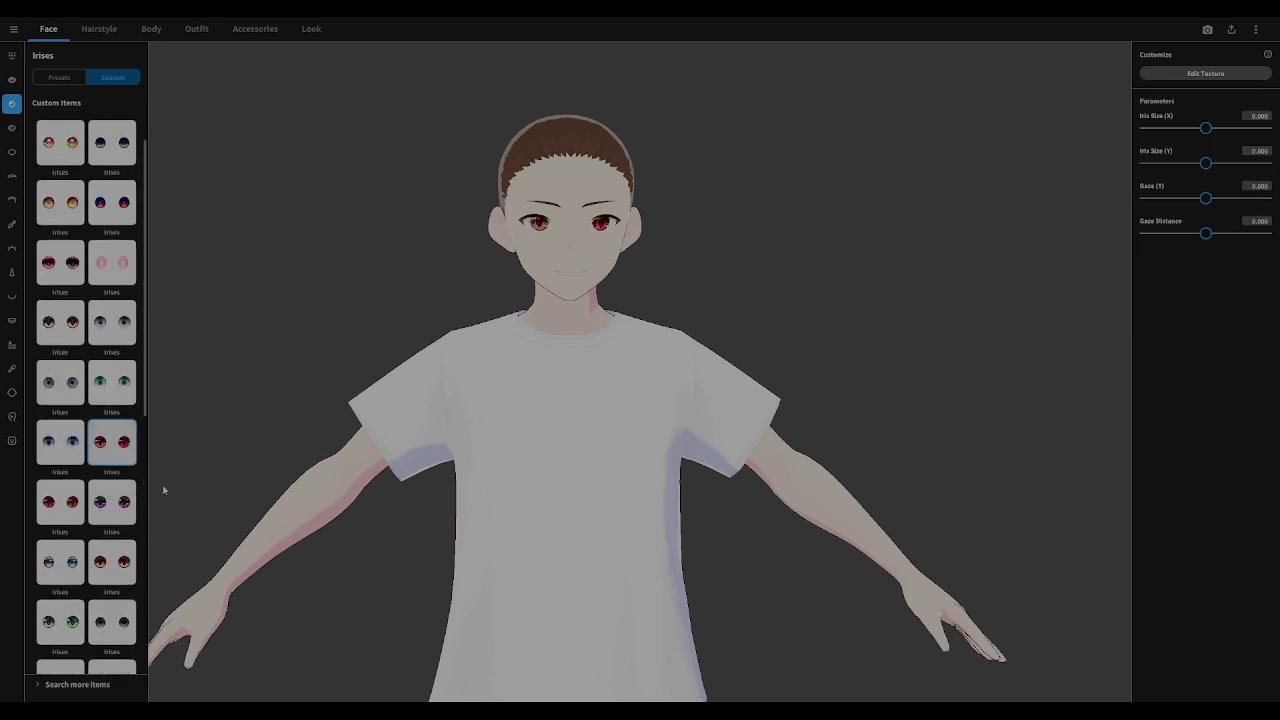
pyautogui.click(62, 494)
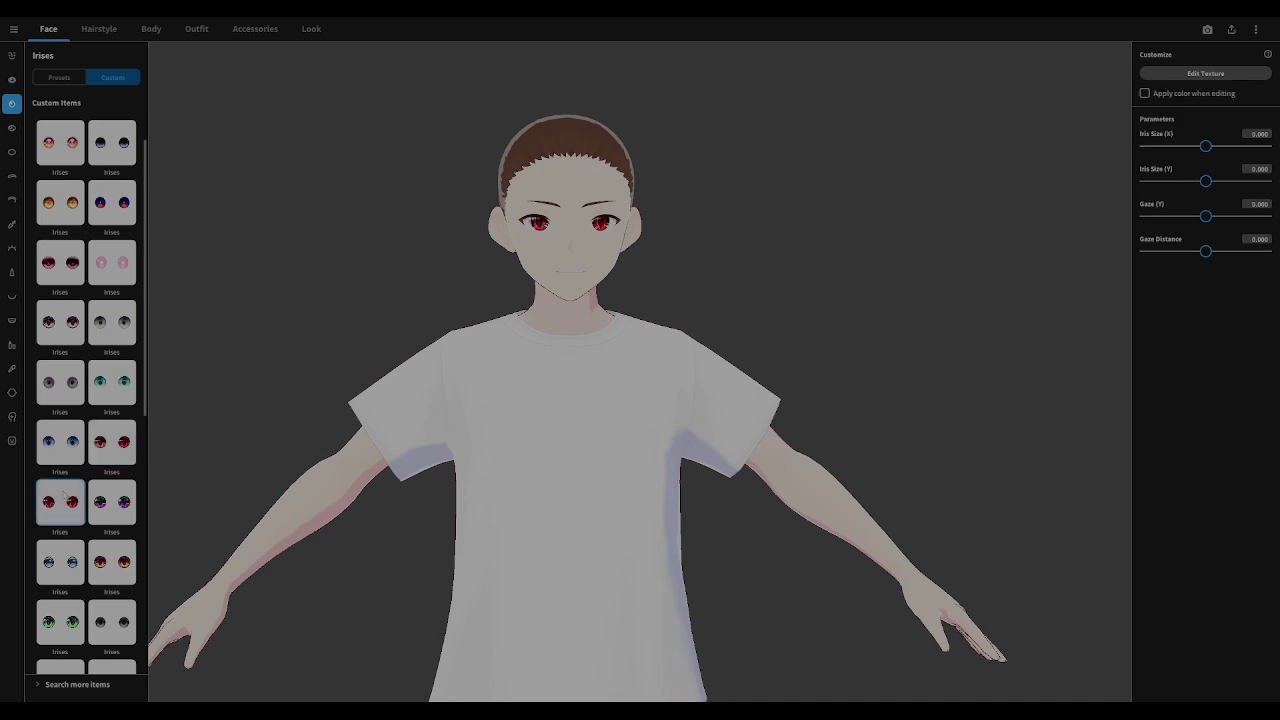
pyautogui.scroll(5, 491, 199)
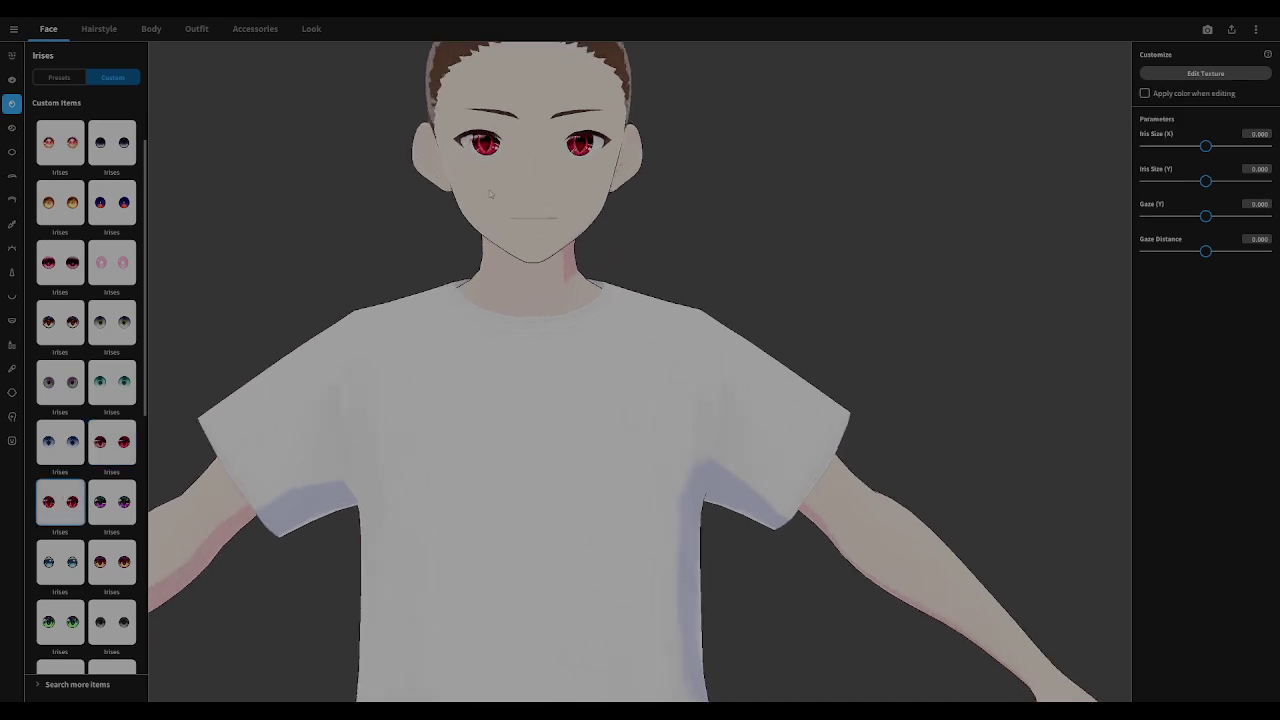
pyautogui.scroll(5, 491, 199)
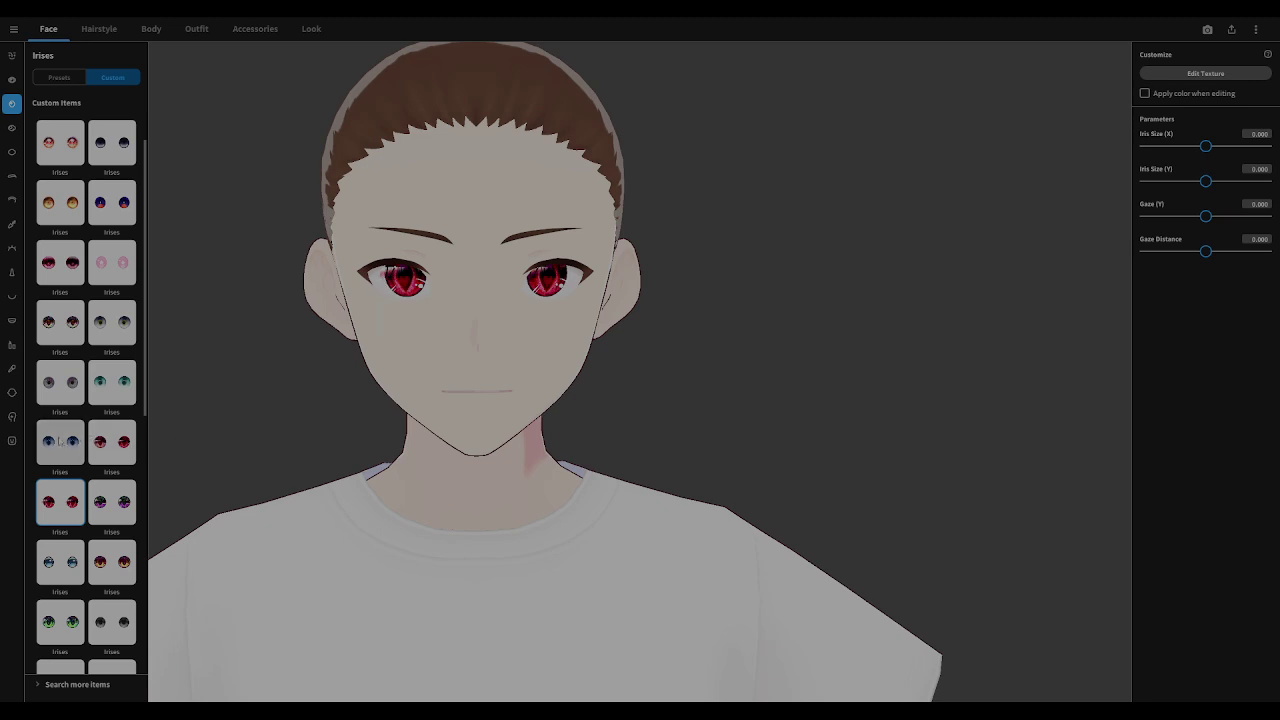
# Compare several custom irises, including the blue and the purple-orange ones, and apply the red-orange iris design
pyautogui.click(60, 441)
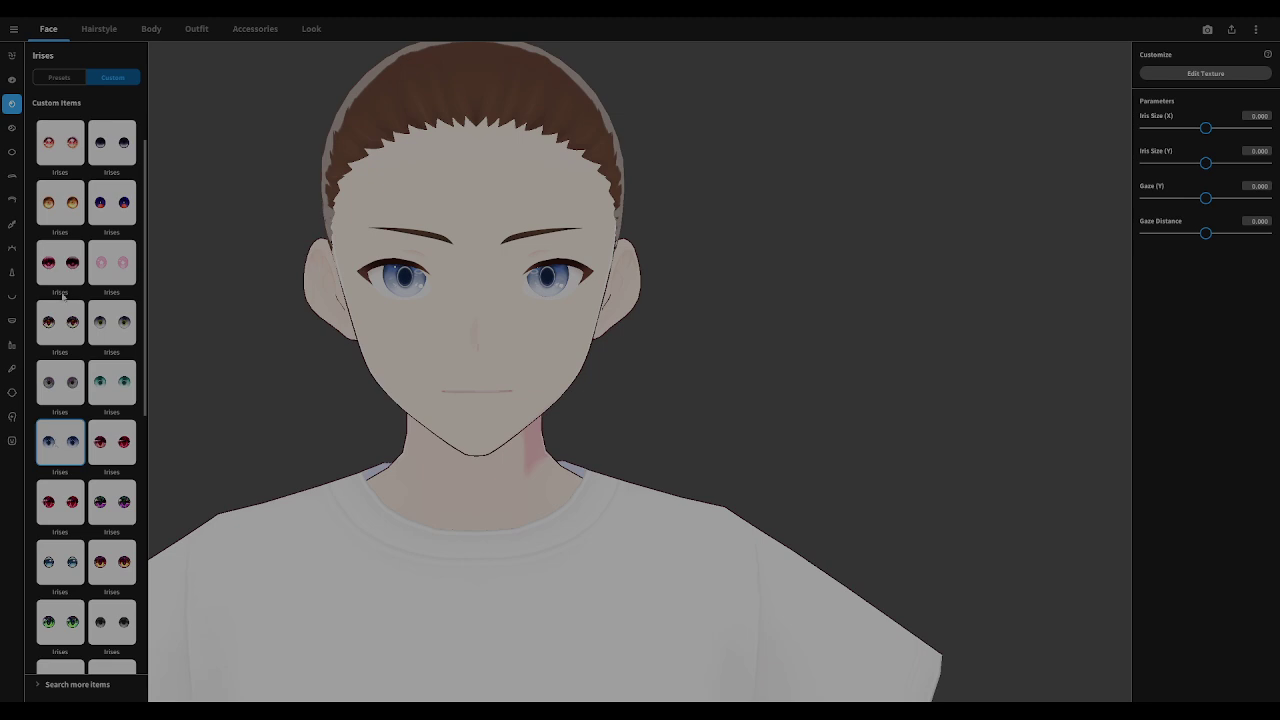
pyautogui.click(111, 262)
pyautogui.click(73, 265)
pyautogui.click(111, 204)
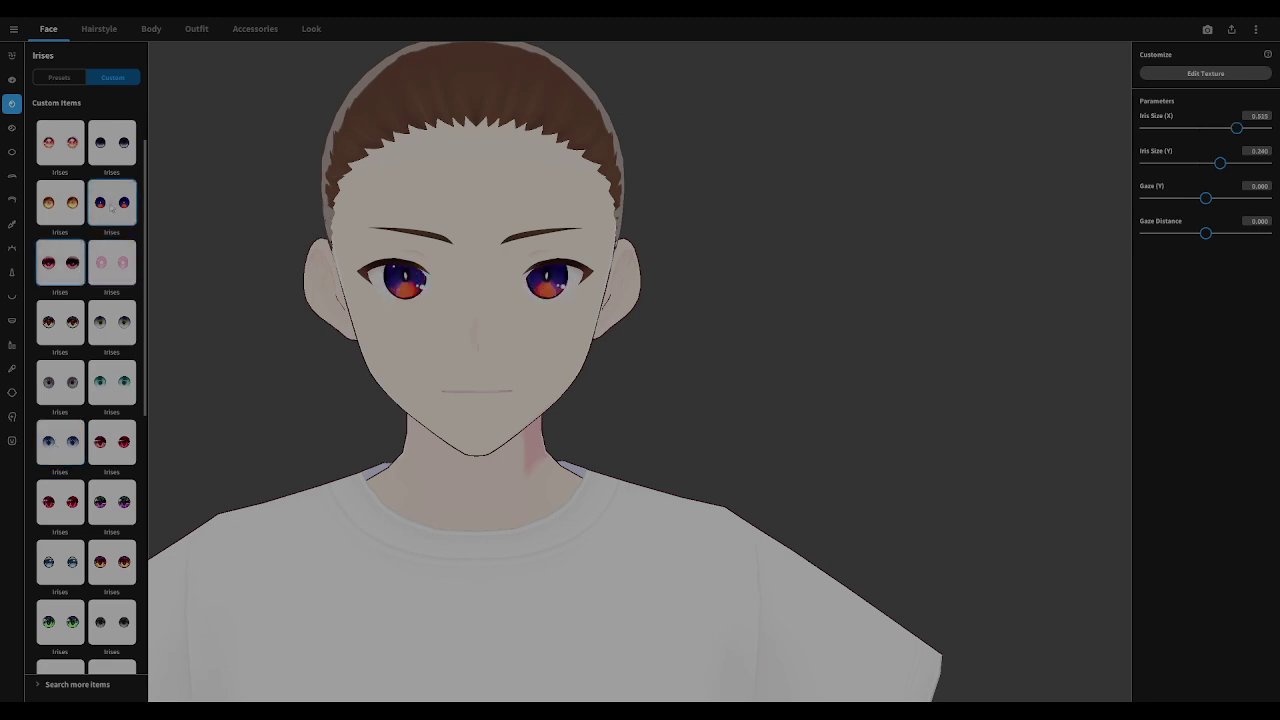
pyautogui.click(111, 142)
pyautogui.click(60, 142)
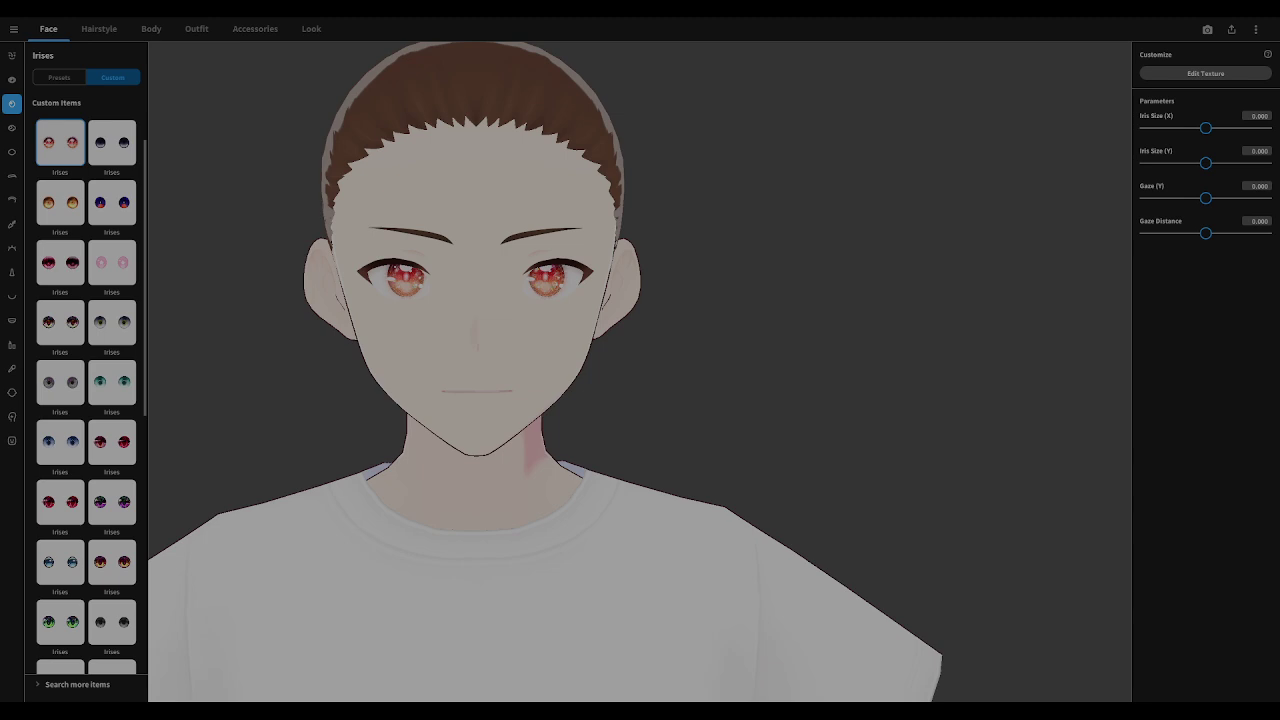
# Switch the iris texture's visible layer to the purple design and overwrite the custom iris item with it
pyautogui.click(1204, 75)
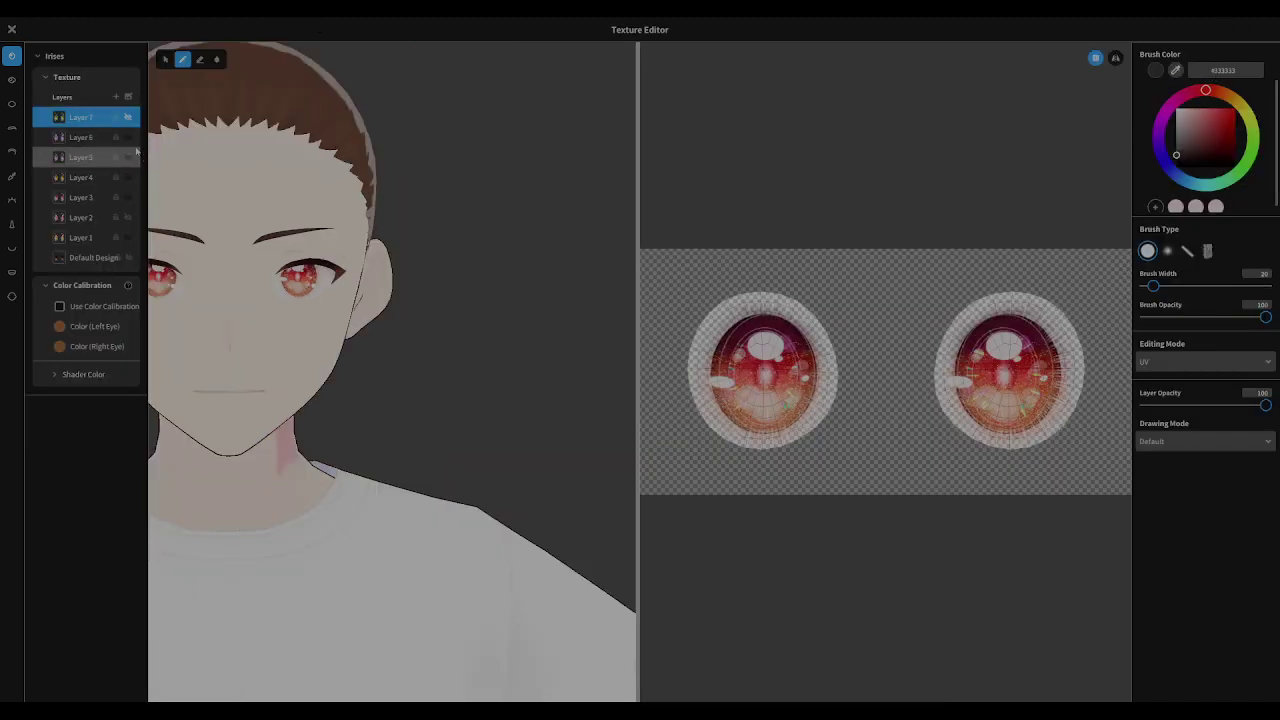
pyautogui.click(87, 142)
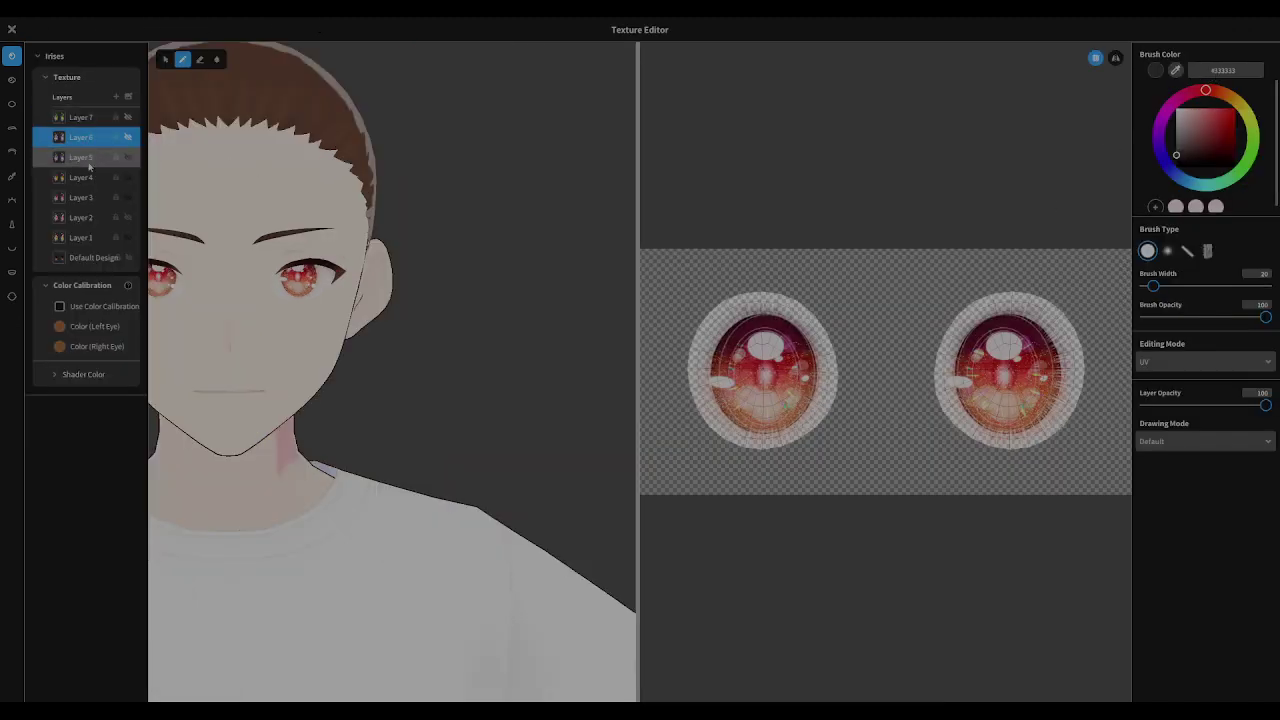
pyautogui.click(90, 165)
pyautogui.click(95, 118)
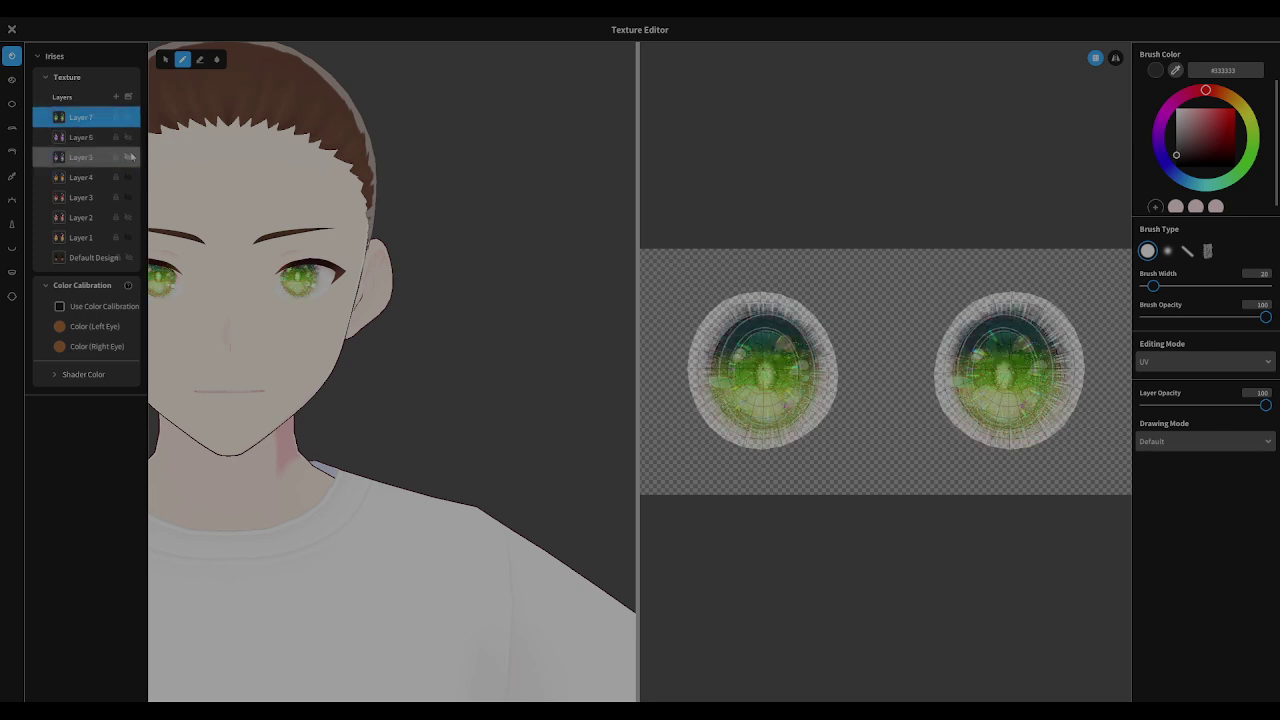
pyautogui.click(129, 139)
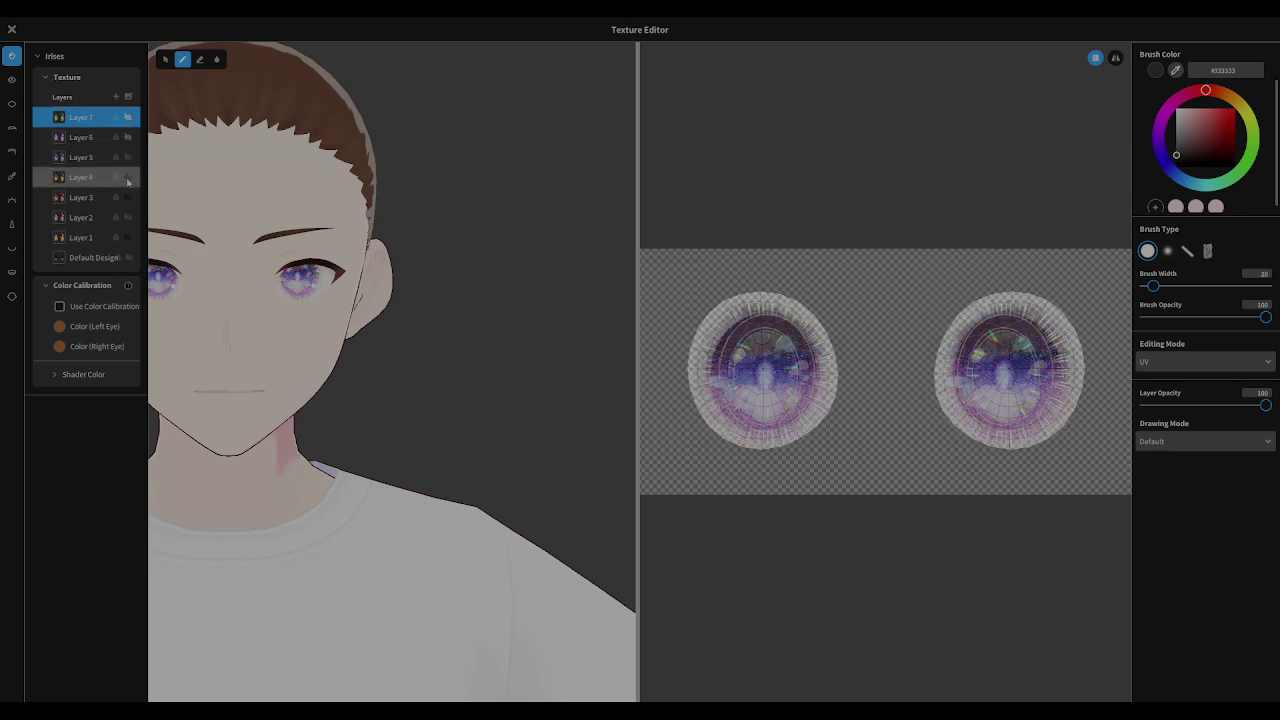
pyautogui.moveTo(273, 238); pyautogui.dragTo(302, 241, button='right')
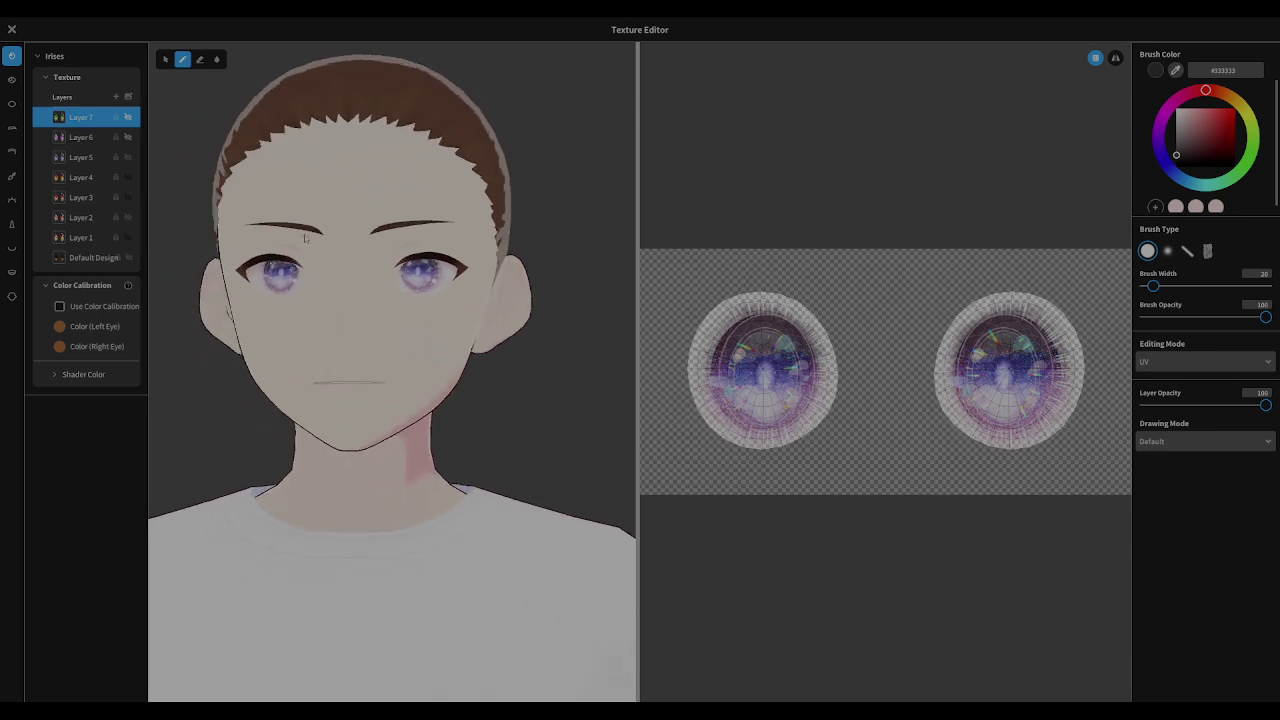
pyautogui.click(11, 29)
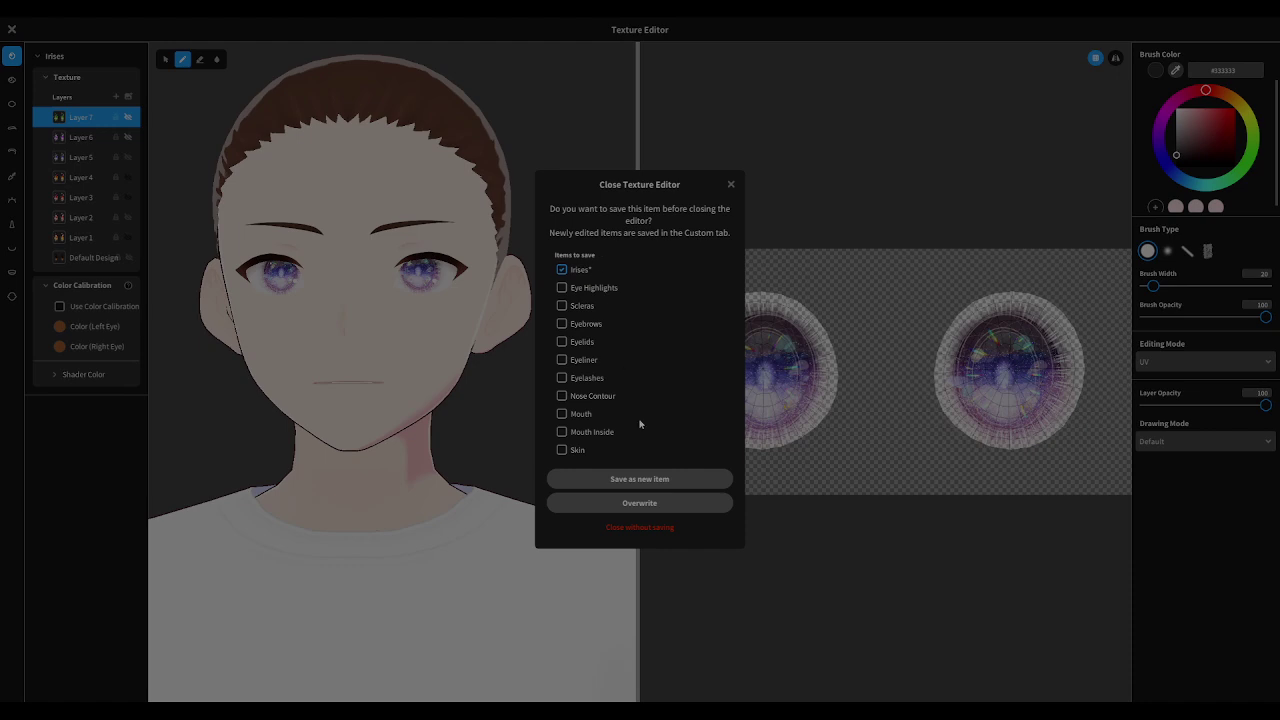
pyautogui.click(642, 503)
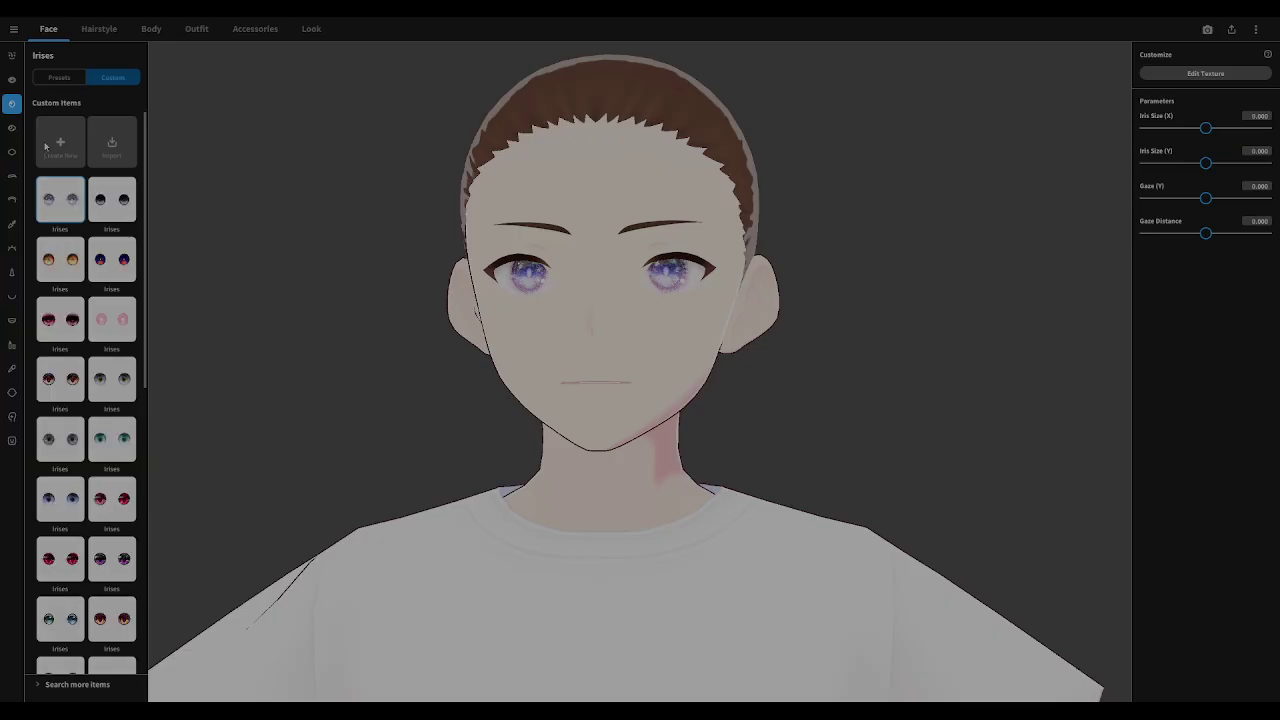
# Bring up the custom face paint designs for the character
pyautogui.click(12, 127)
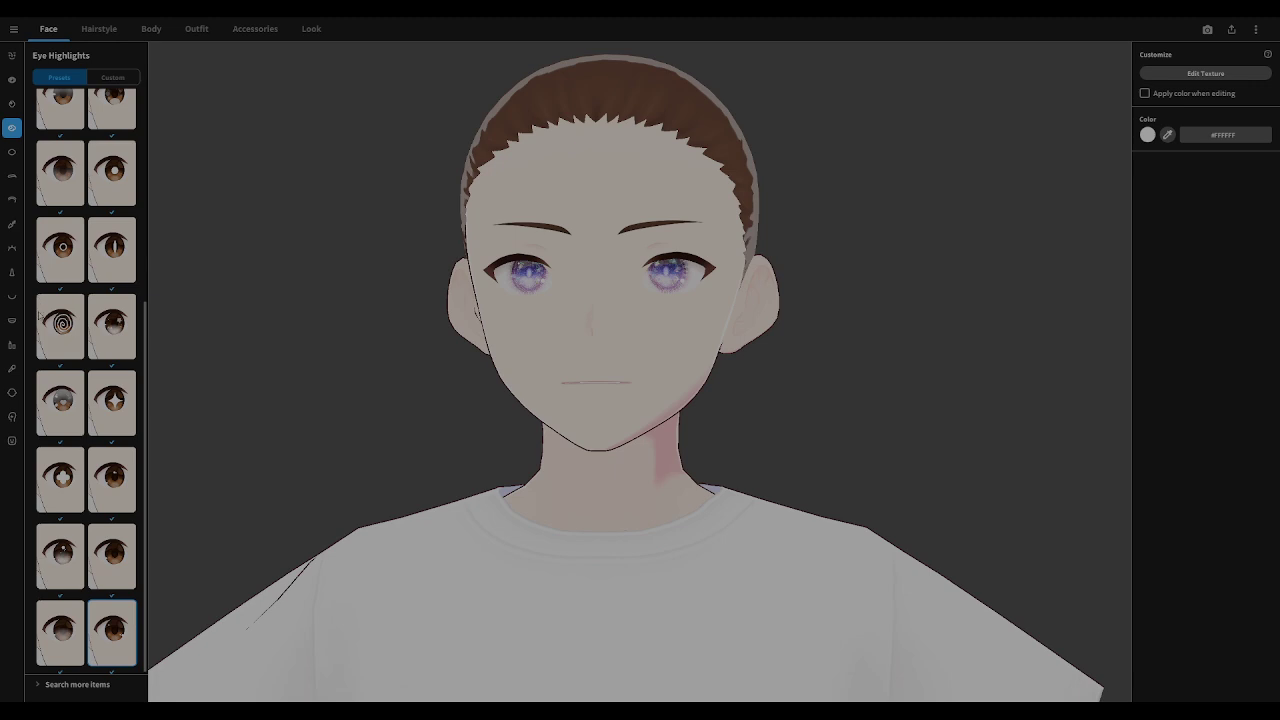
pyautogui.click(12, 416)
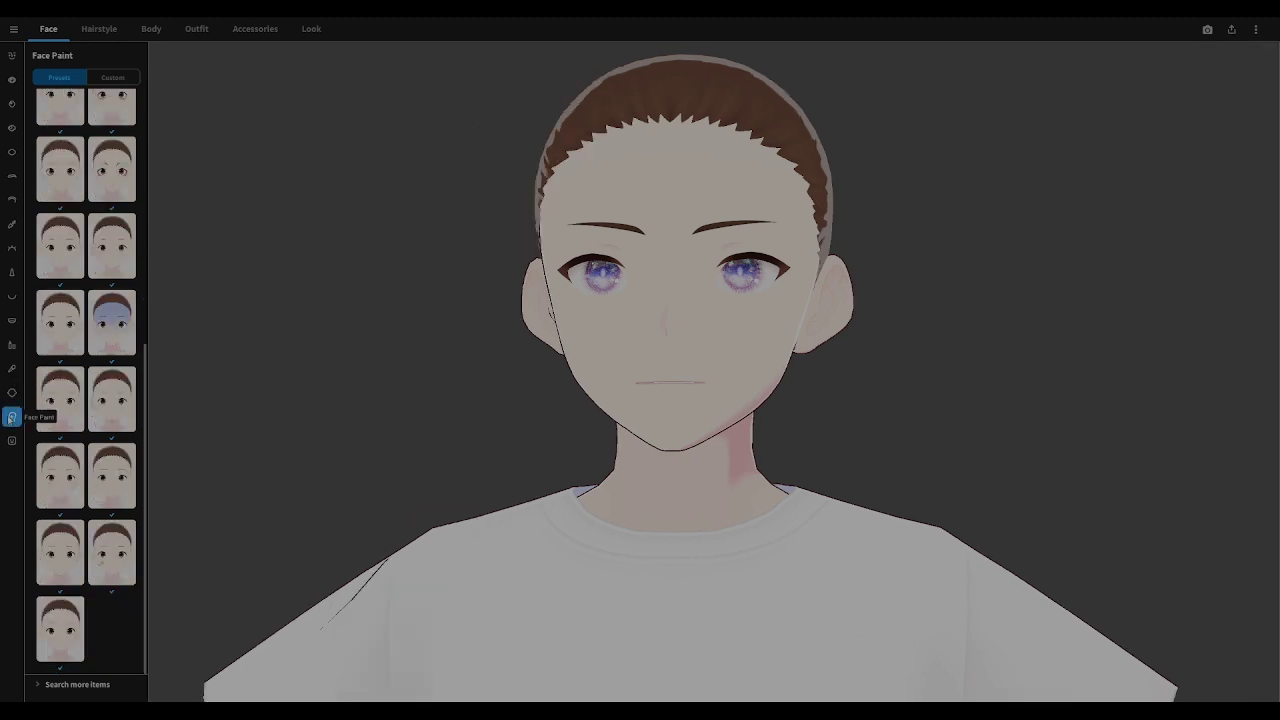
pyautogui.click(99, 77)
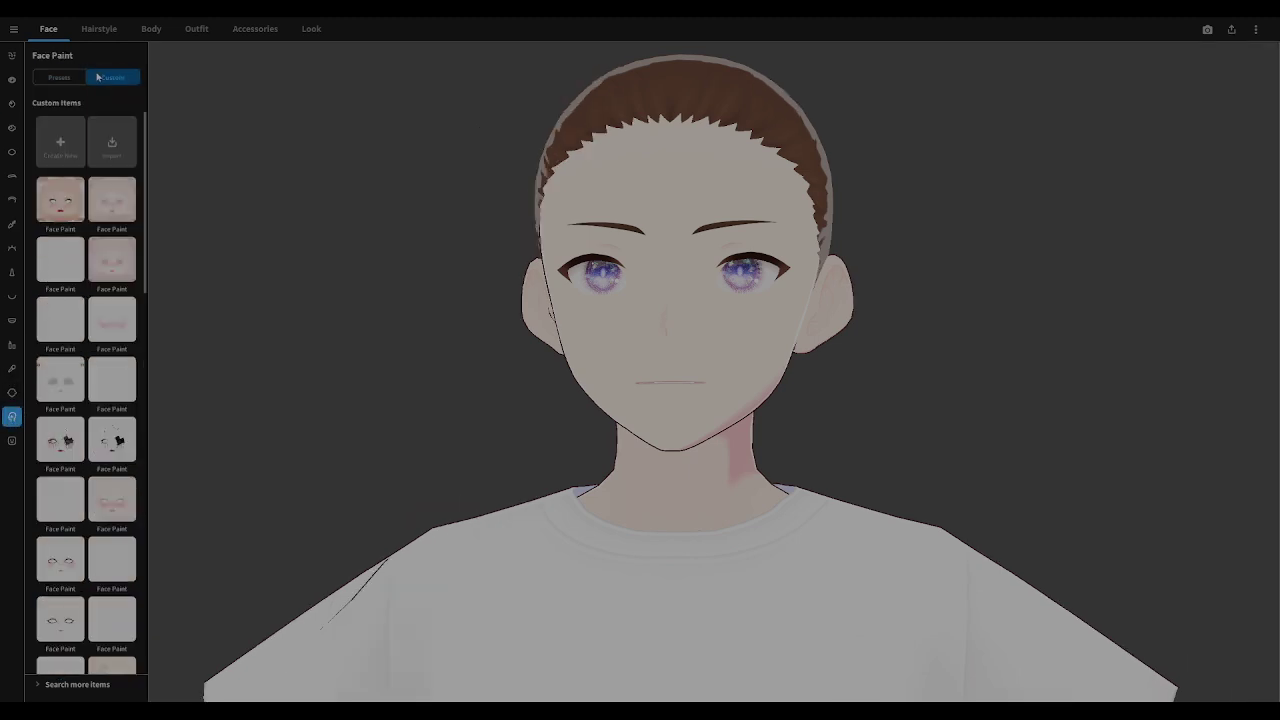
pyautogui.scroll(-1, 99, 385)
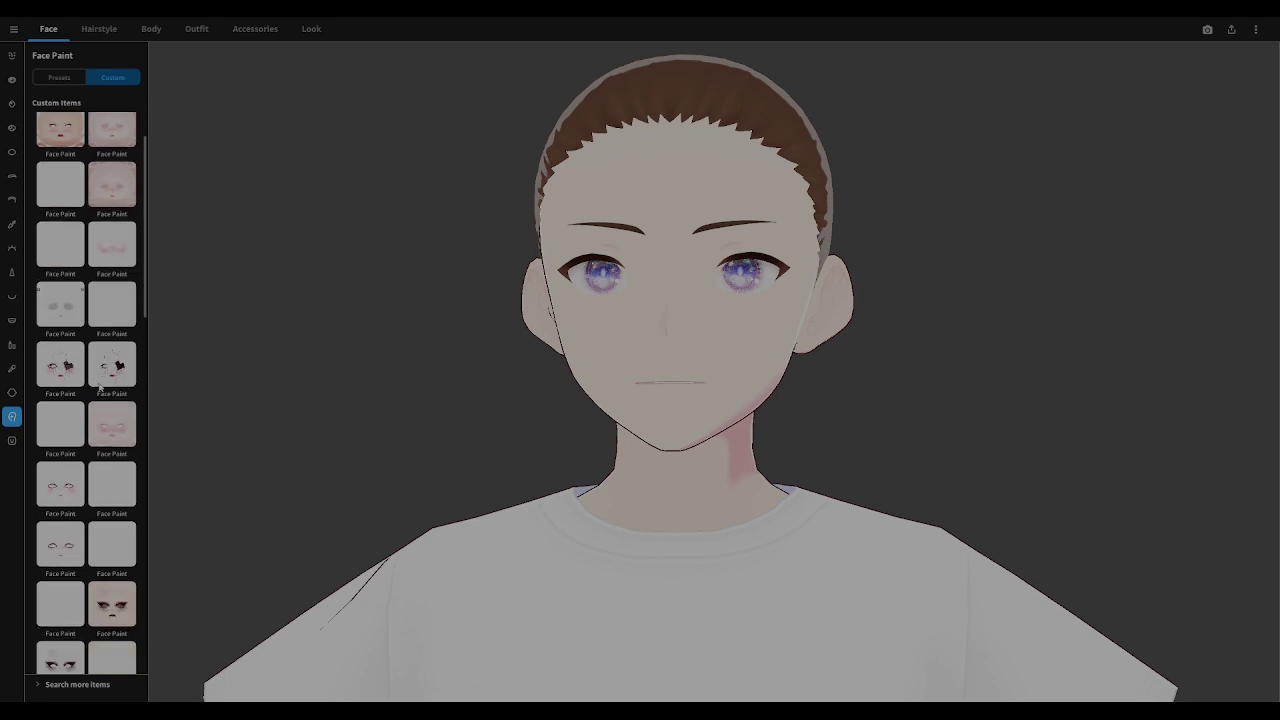
# Try the dark makeup with blood-dripping lips and the long-eyelash face paint on the character
pyautogui.click(59, 305)
pyautogui.scroll(-3, 98, 418)
pyautogui.click(103, 427)
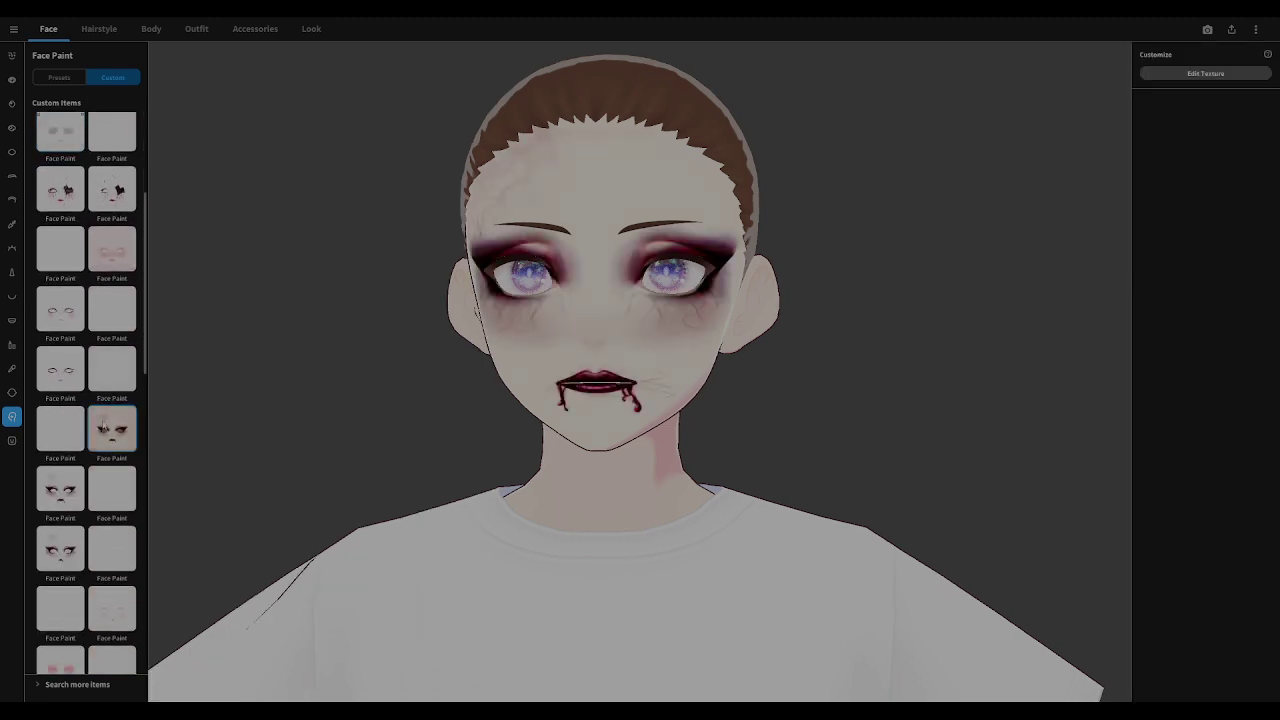
pyautogui.click(58, 446)
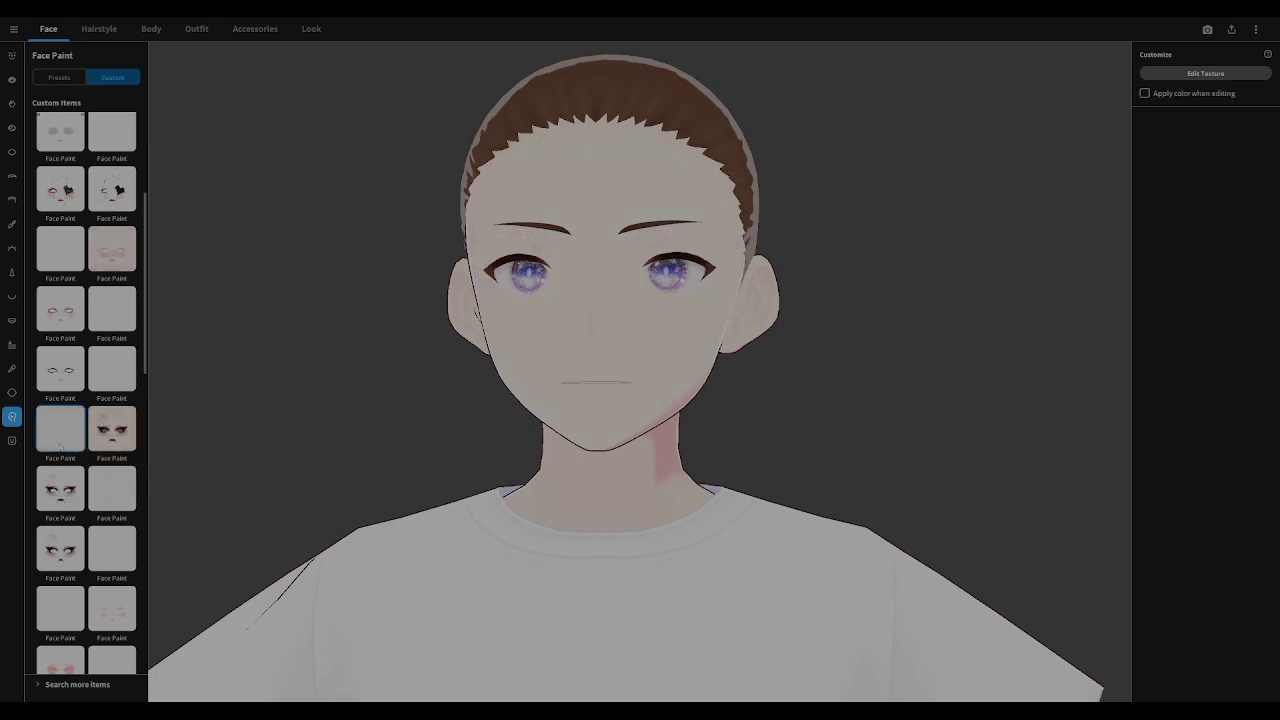
pyautogui.click(72, 389)
pyautogui.scroll(-4, 85, 450)
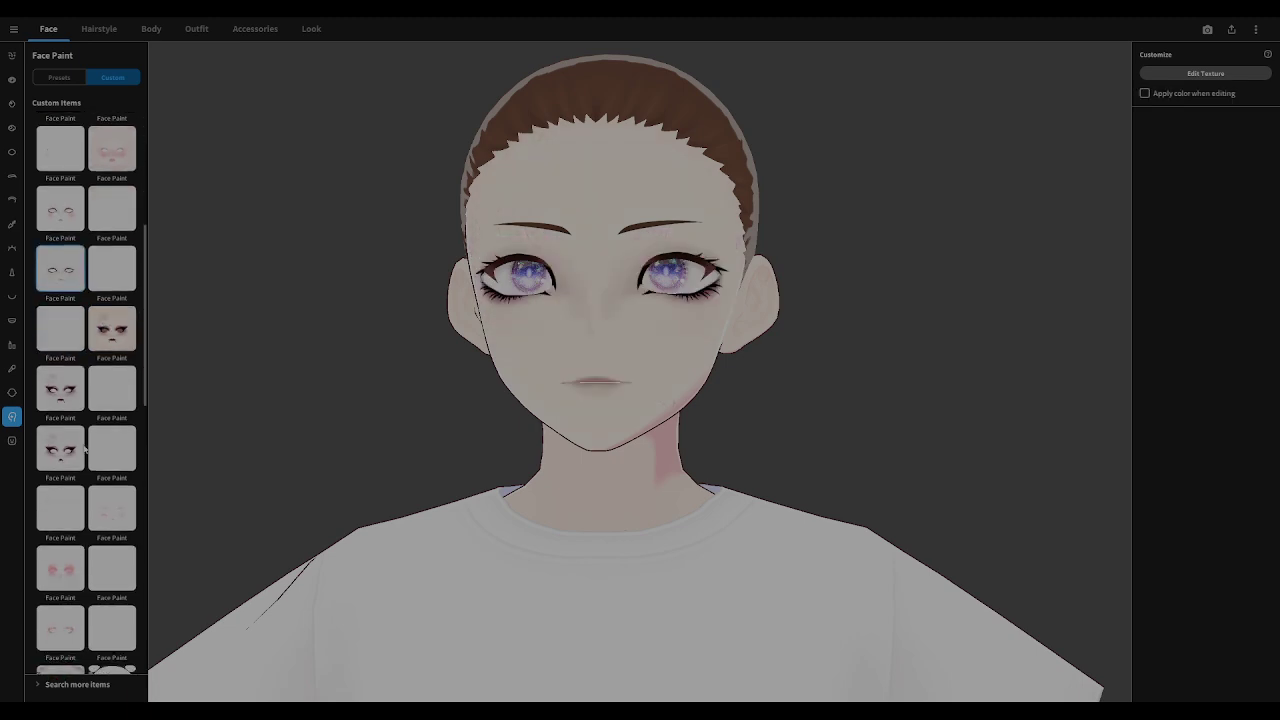
# Try the pale blush face paint and a few neighbouring custom designs on the character
pyautogui.scroll(-2, 85, 450)
pyautogui.click(110, 376)
pyautogui.scroll(-1, 112, 430)
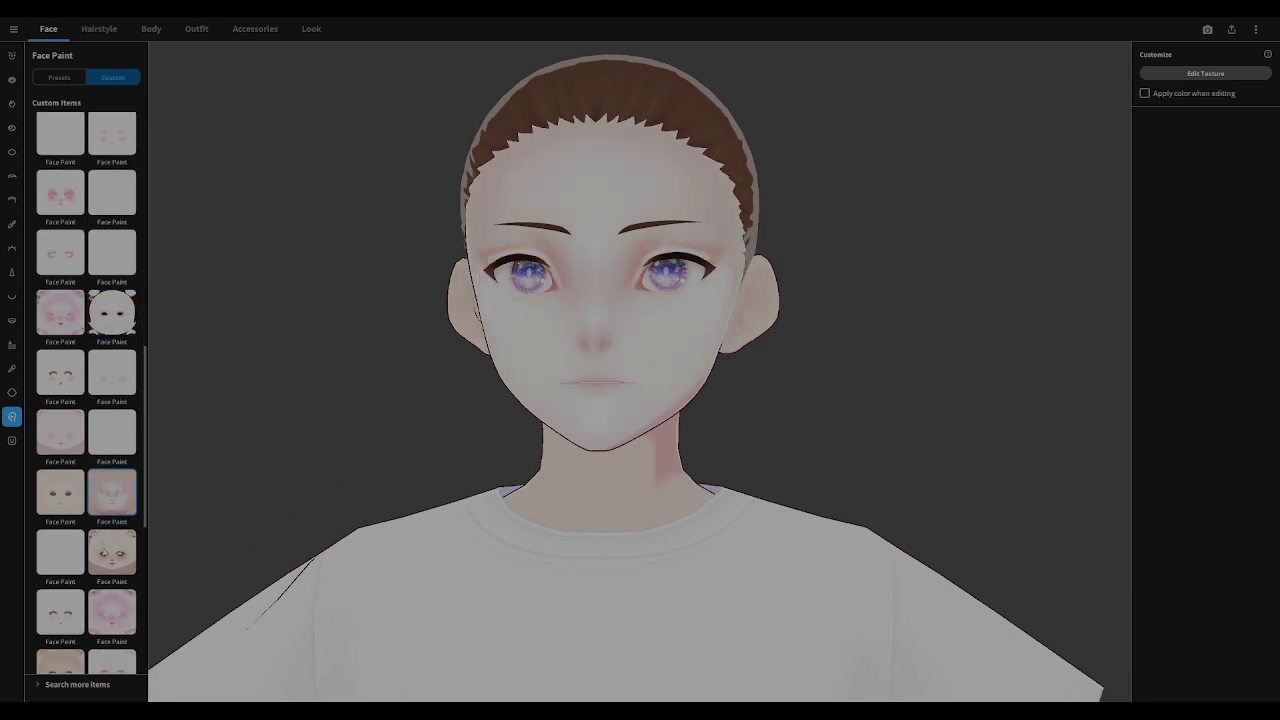
pyautogui.click(112, 552)
pyautogui.click(68, 551)
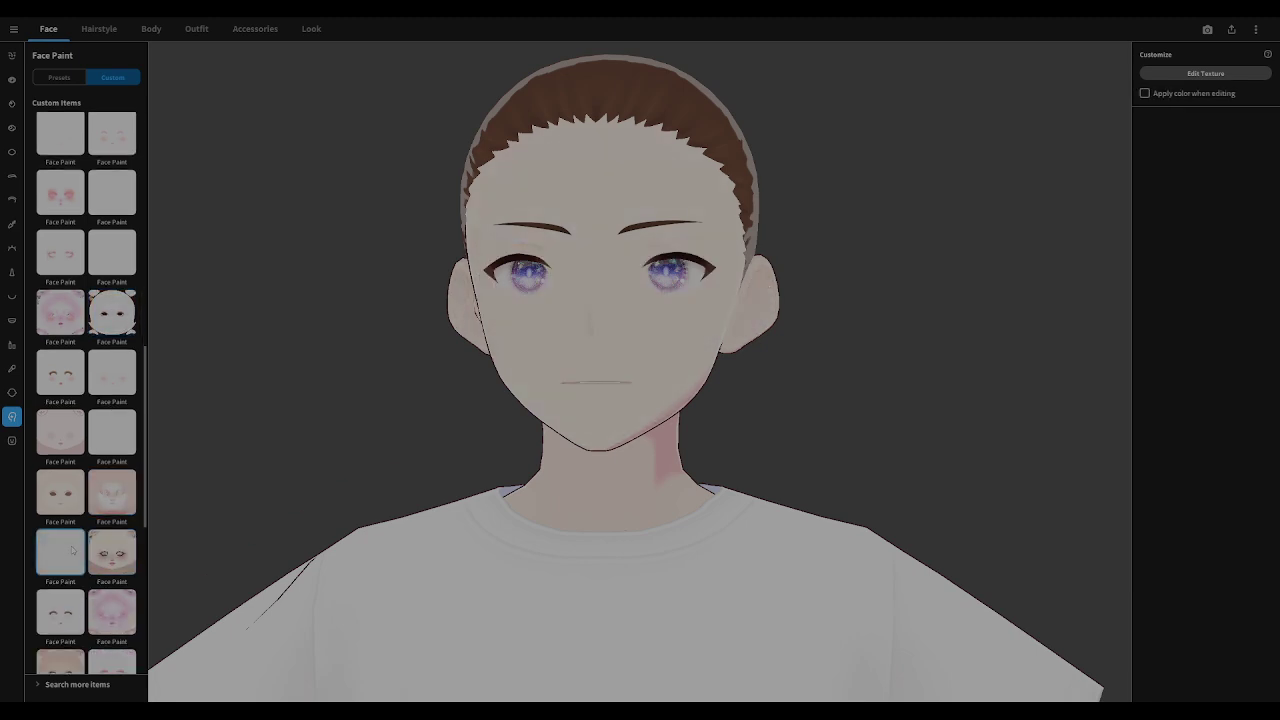
pyautogui.click(49, 428)
# Apply the custom face paint with white whisker marks on the cheeks
pyautogui.scroll(-10, 50, 430)
pyautogui.scroll(-2, 54, 436)
pyautogui.click(66, 517)
pyautogui.click(122, 515)
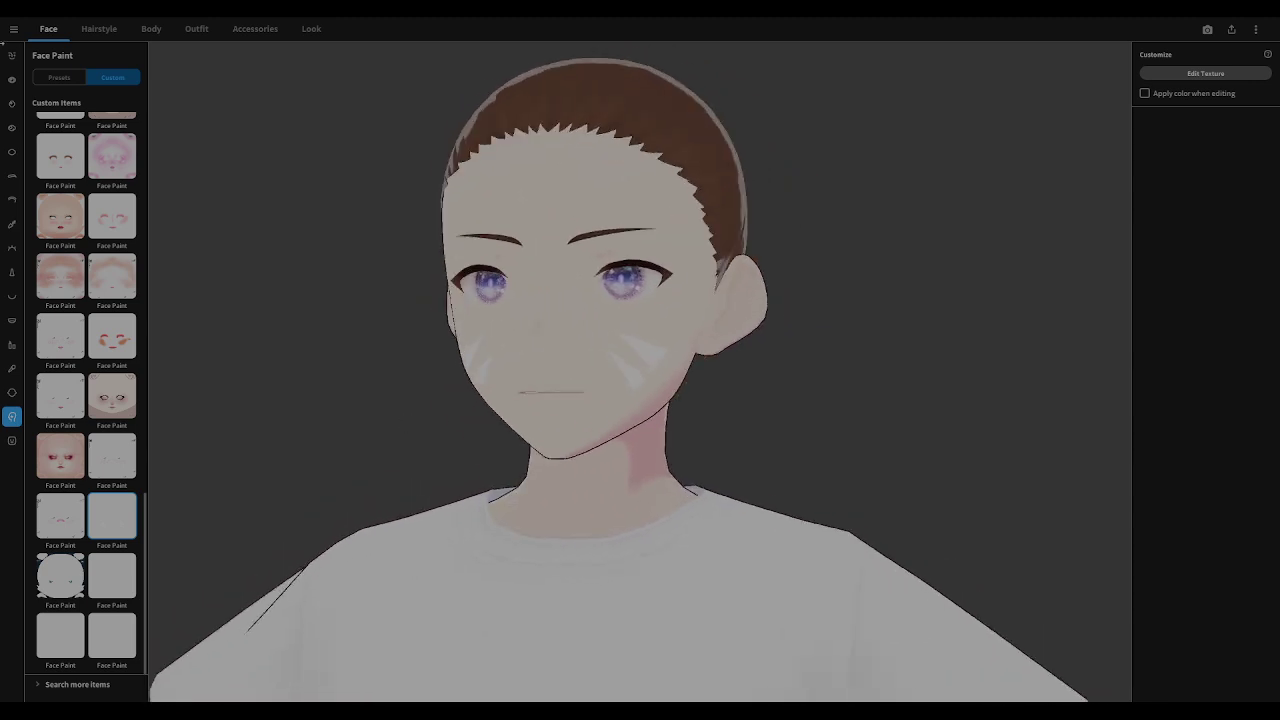
# Give the character the long straight hairstyle set with bangs
pyautogui.click(99, 28)
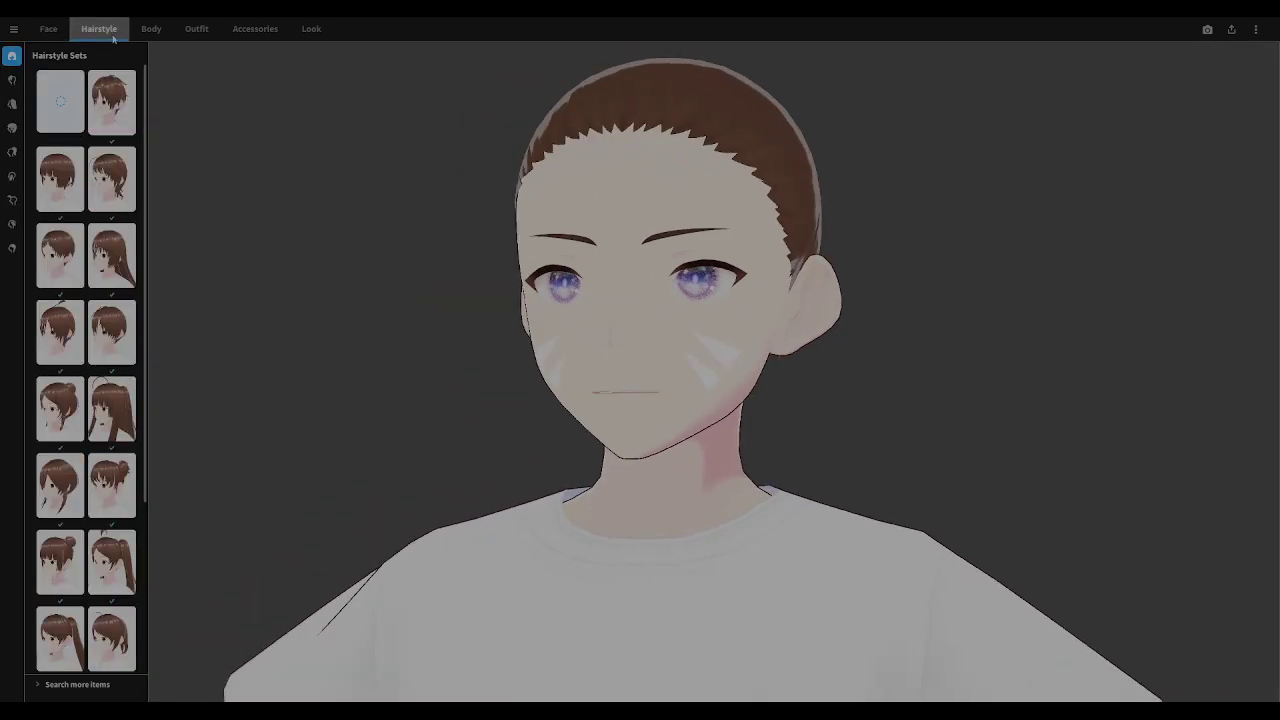
pyautogui.click(111, 255)
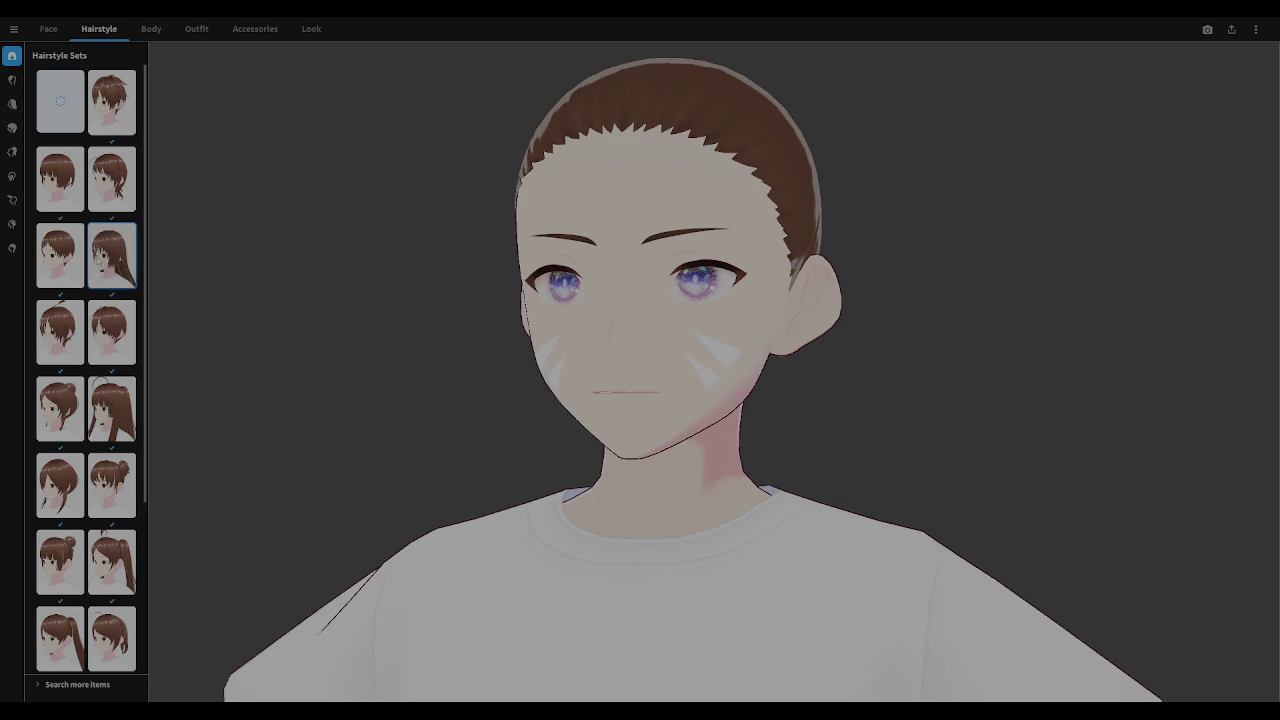
pyautogui.moveTo(286, 245)
pyautogui.mouseDown()
pyautogui.moveTo(360, 237)
pyautogui.moveTo(291, 251)
pyautogui.mouseUp()
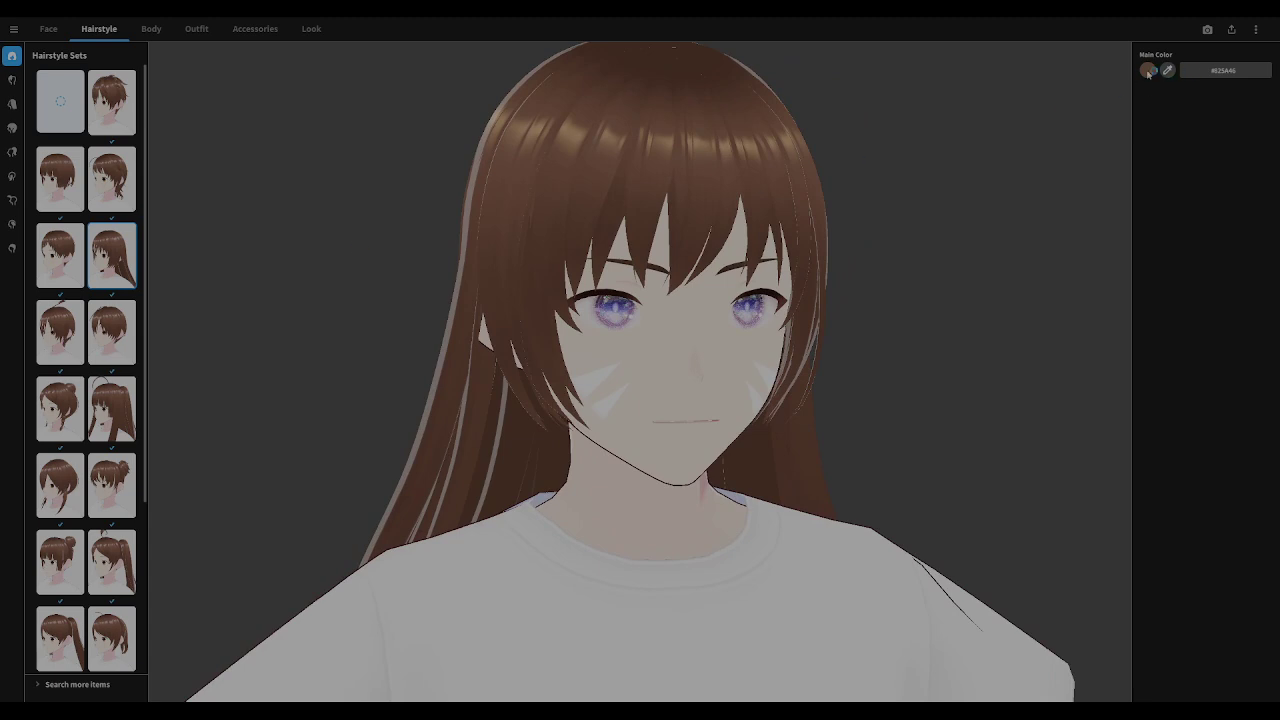
# Set the main color of the long straight hairstyle set to white (#FFFFFF)
pyautogui.click(1146, 71)
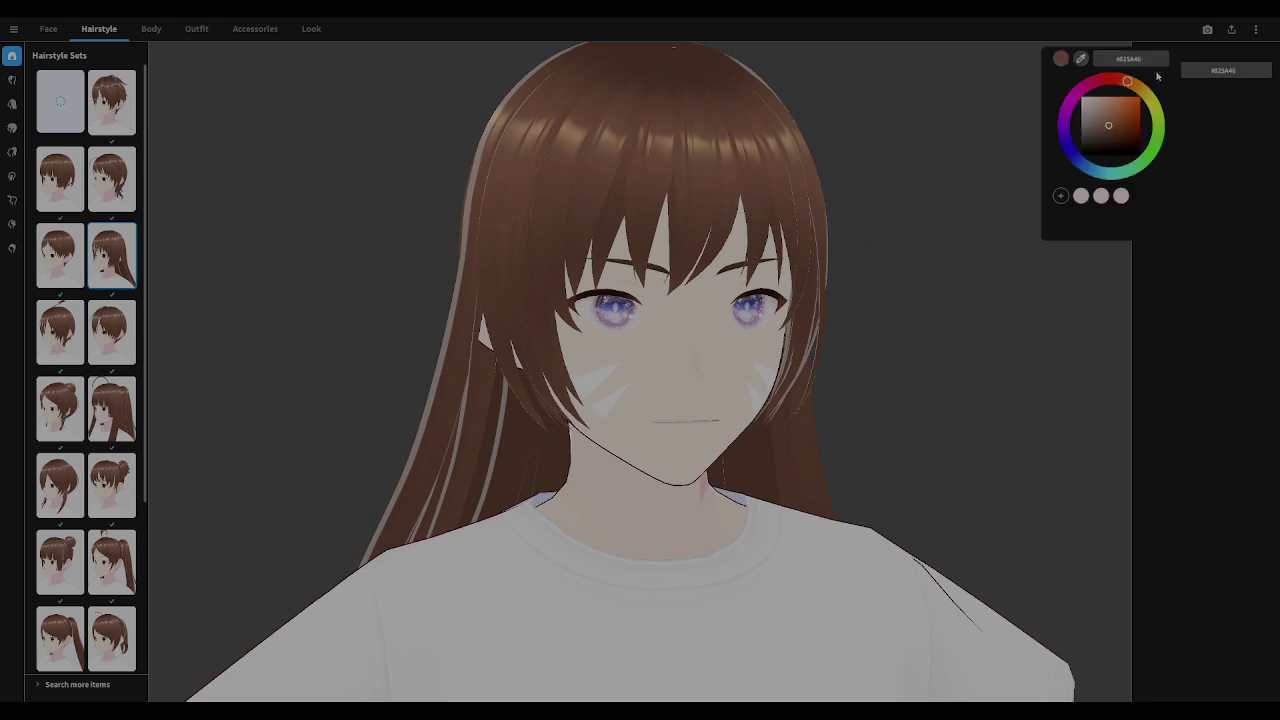
pyautogui.moveTo(1108, 125); pyautogui.dragTo(1082, 97)
pyautogui.click(927, 359)
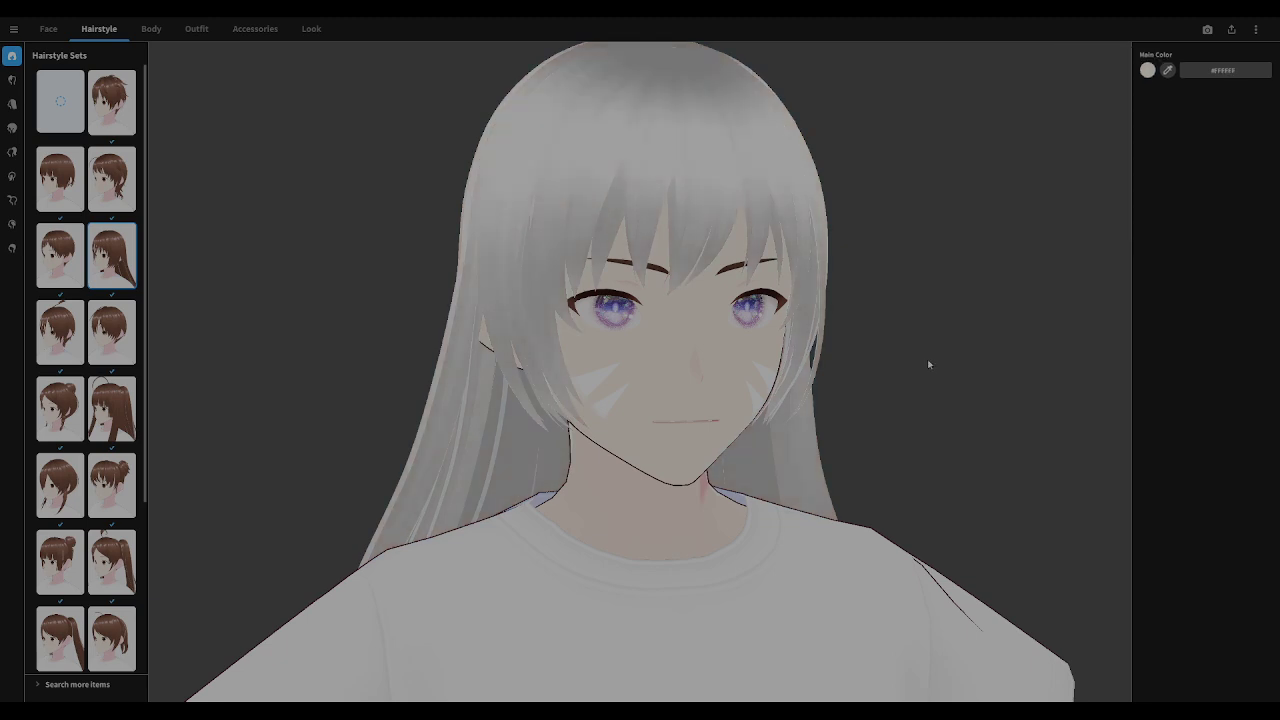
pyautogui.moveTo(925, 357); pyautogui.dragTo(949, 341)
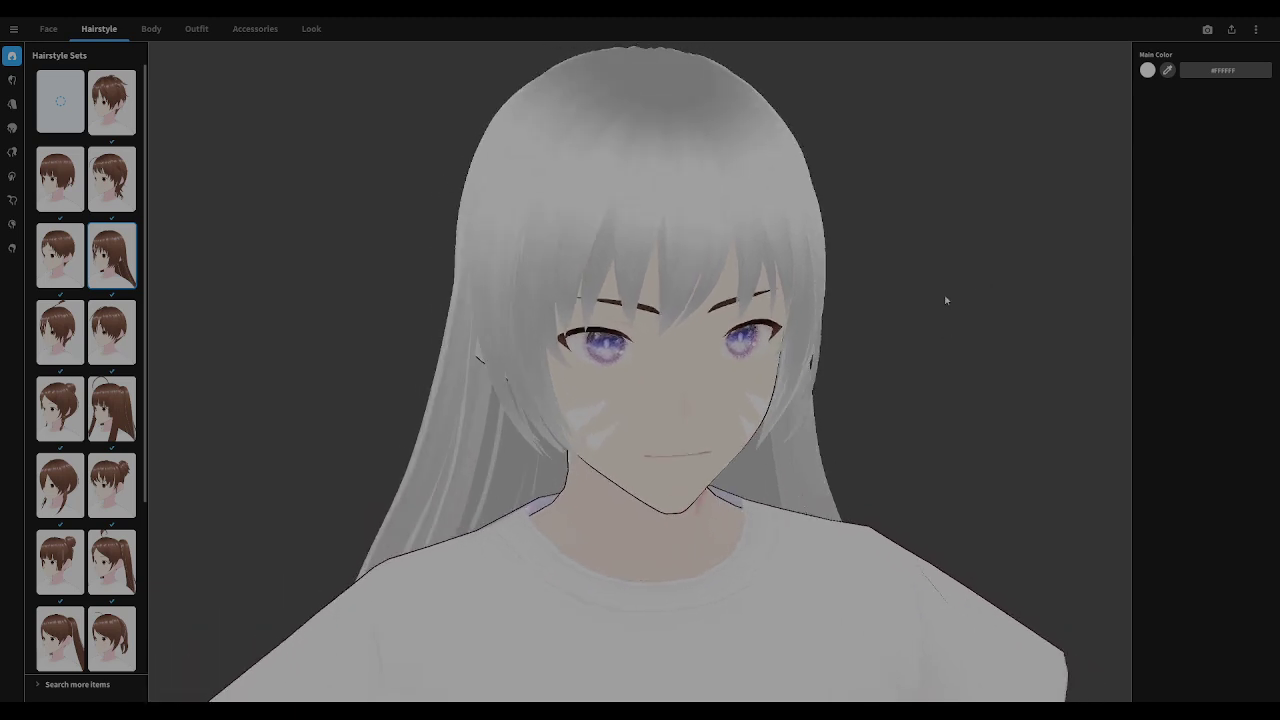
pyautogui.scroll(-5, 940, 300)
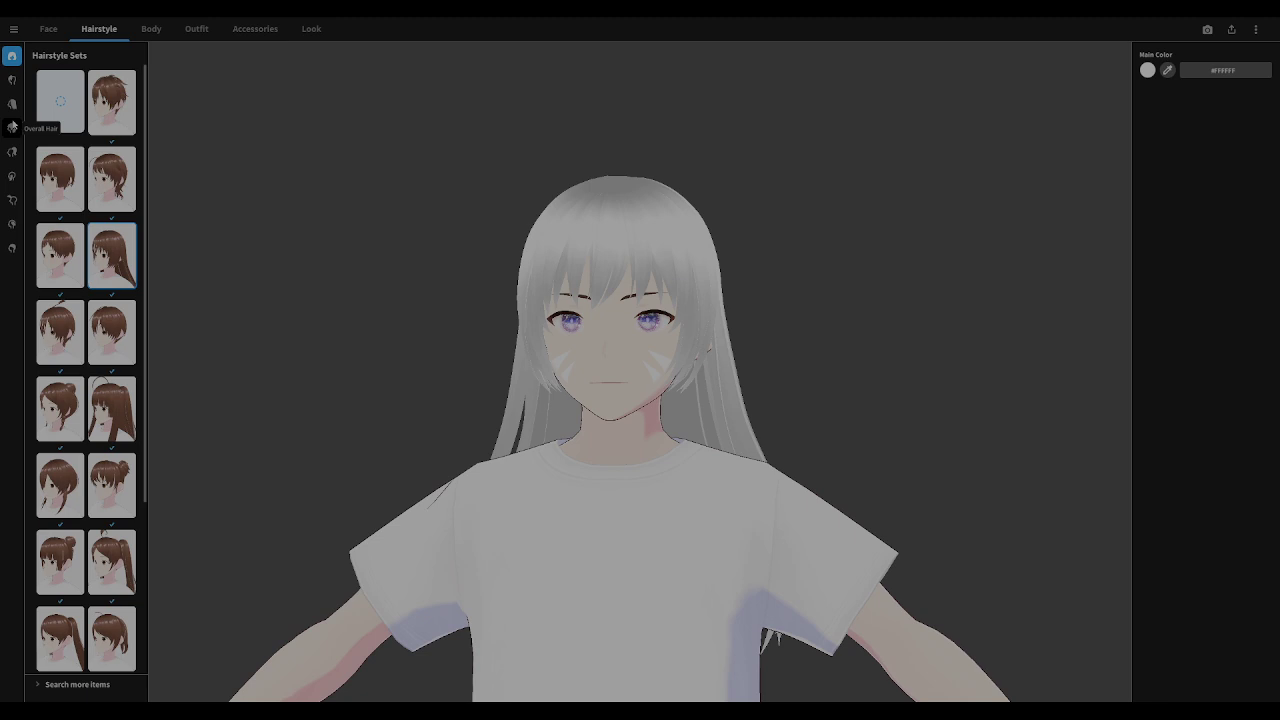
# Edit the back hairstyle and open the texture of the first freehand hair group's material for editing
pyautogui.click(12, 129)
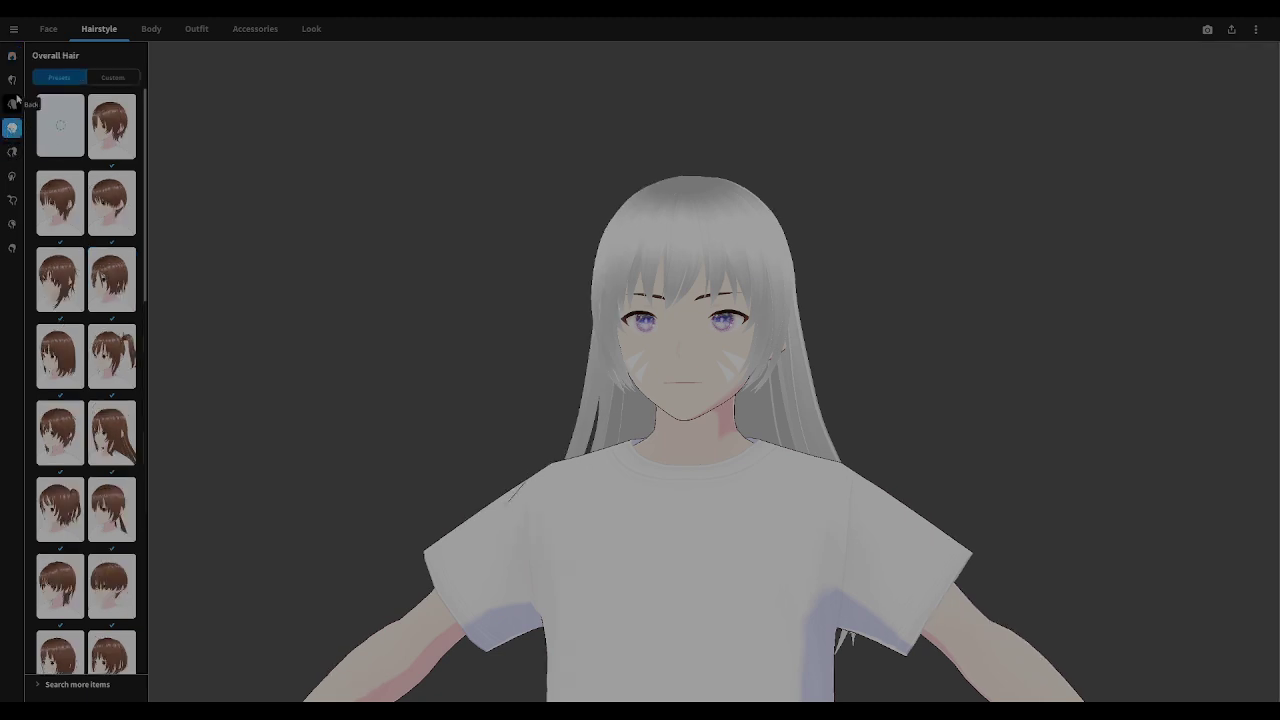
pyautogui.click(13, 102)
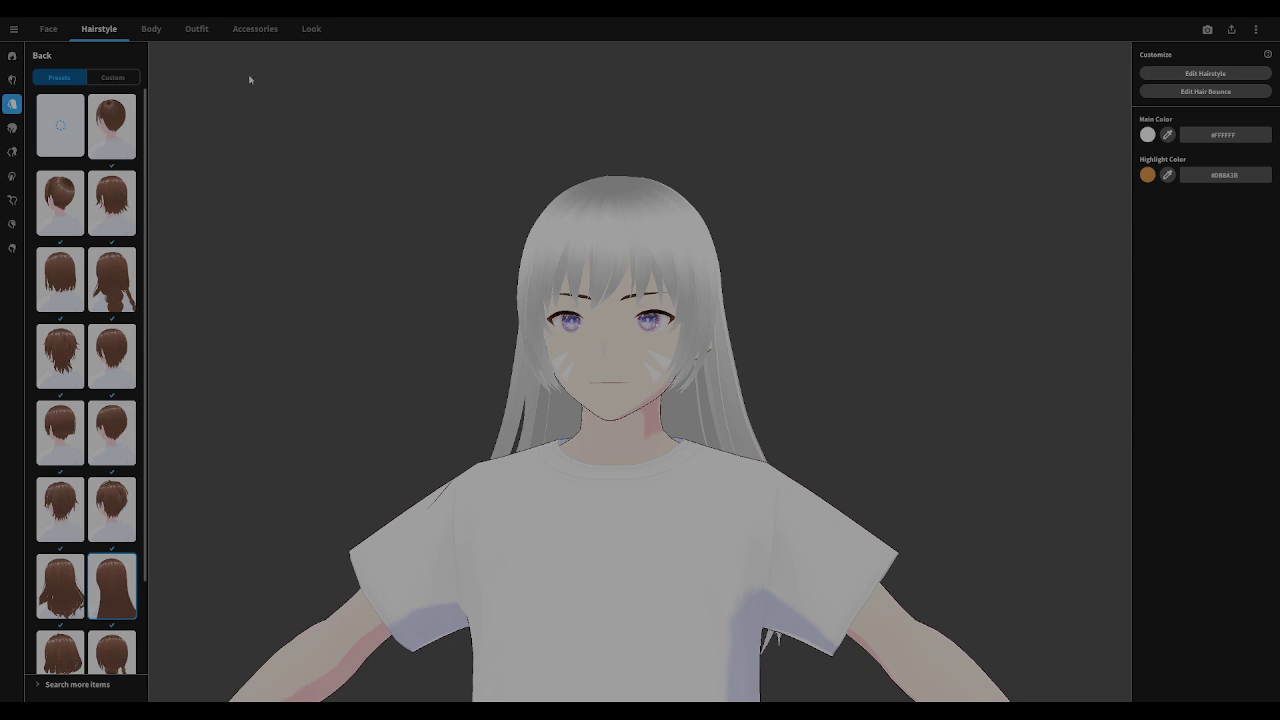
pyautogui.click(1199, 74)
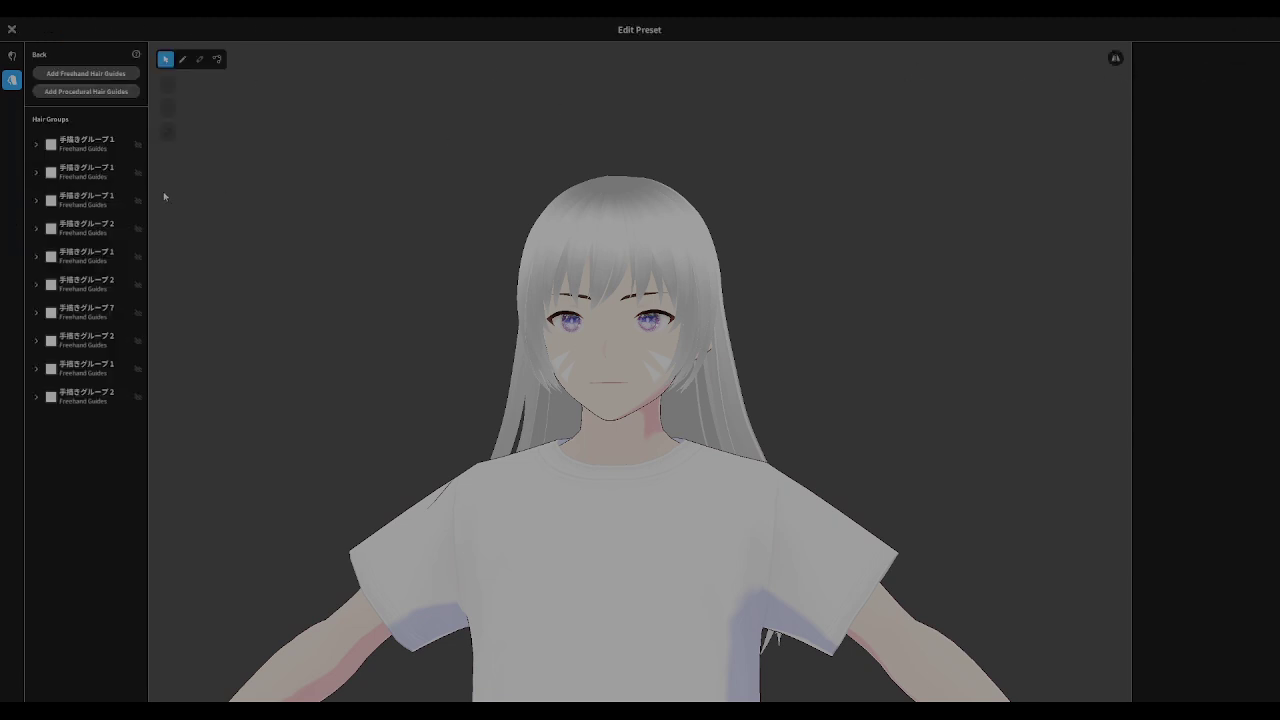
pyautogui.click(97, 151)
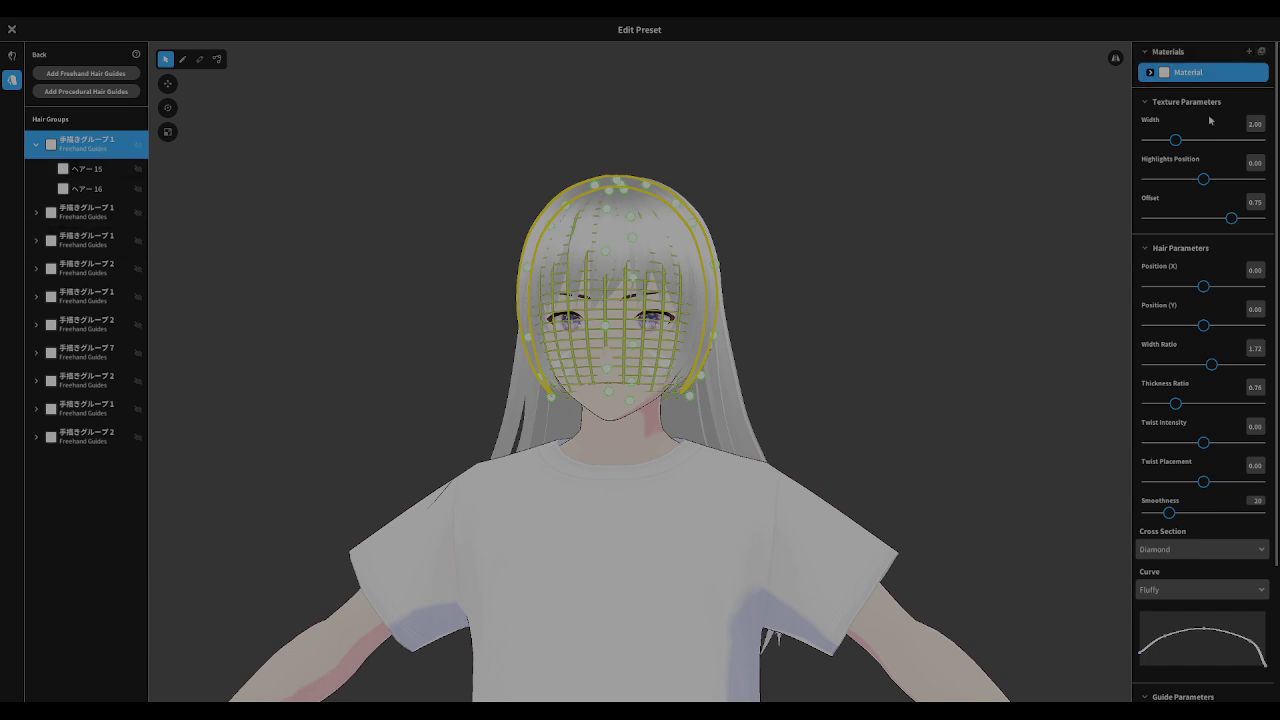
pyautogui.click(1150, 72)
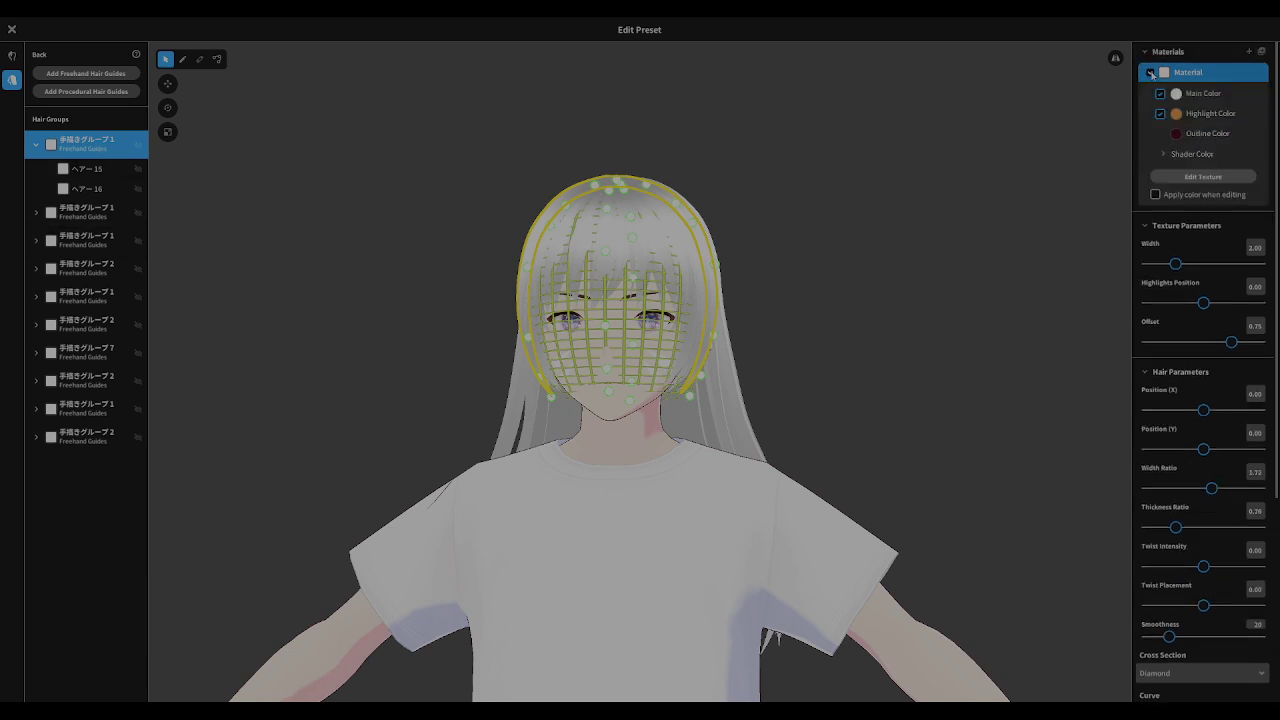
pyautogui.click(1192, 180)
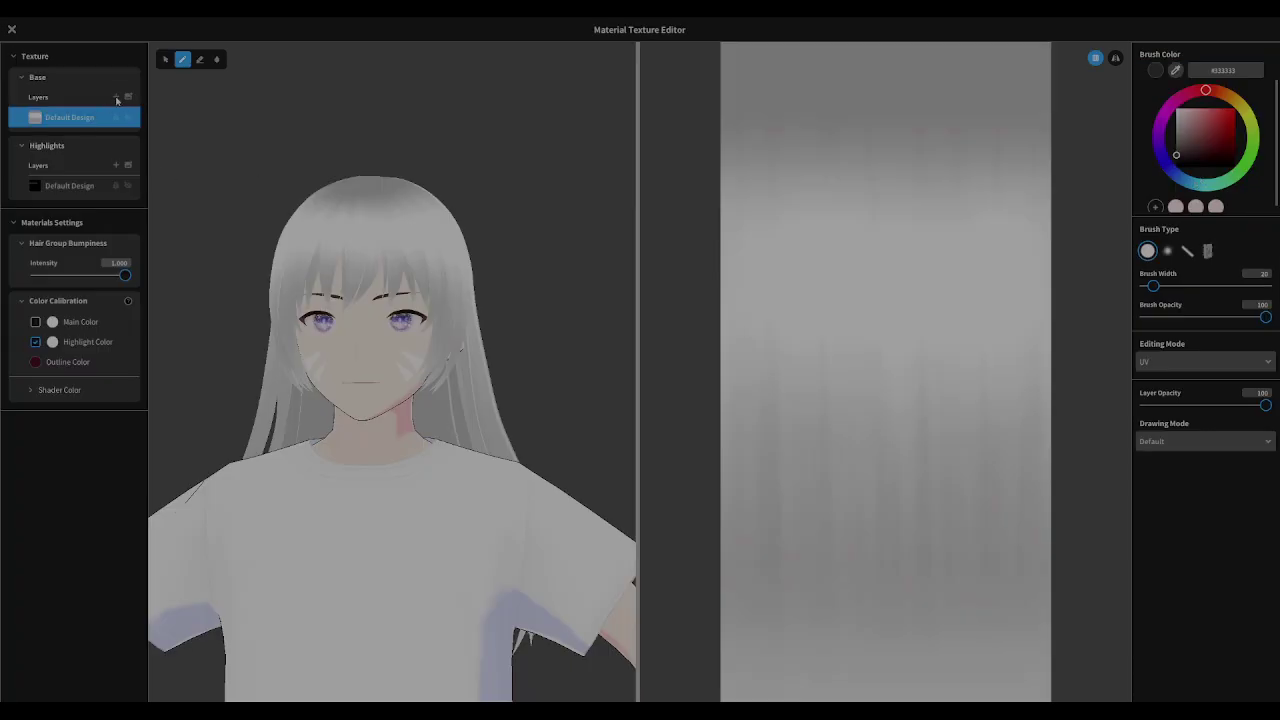
# Add a new layer above the base Default Design of the hair texture and choose a soft red brush color
pyautogui.click(116, 97)
pyautogui.click(129, 138)
pyautogui.click(129, 138)
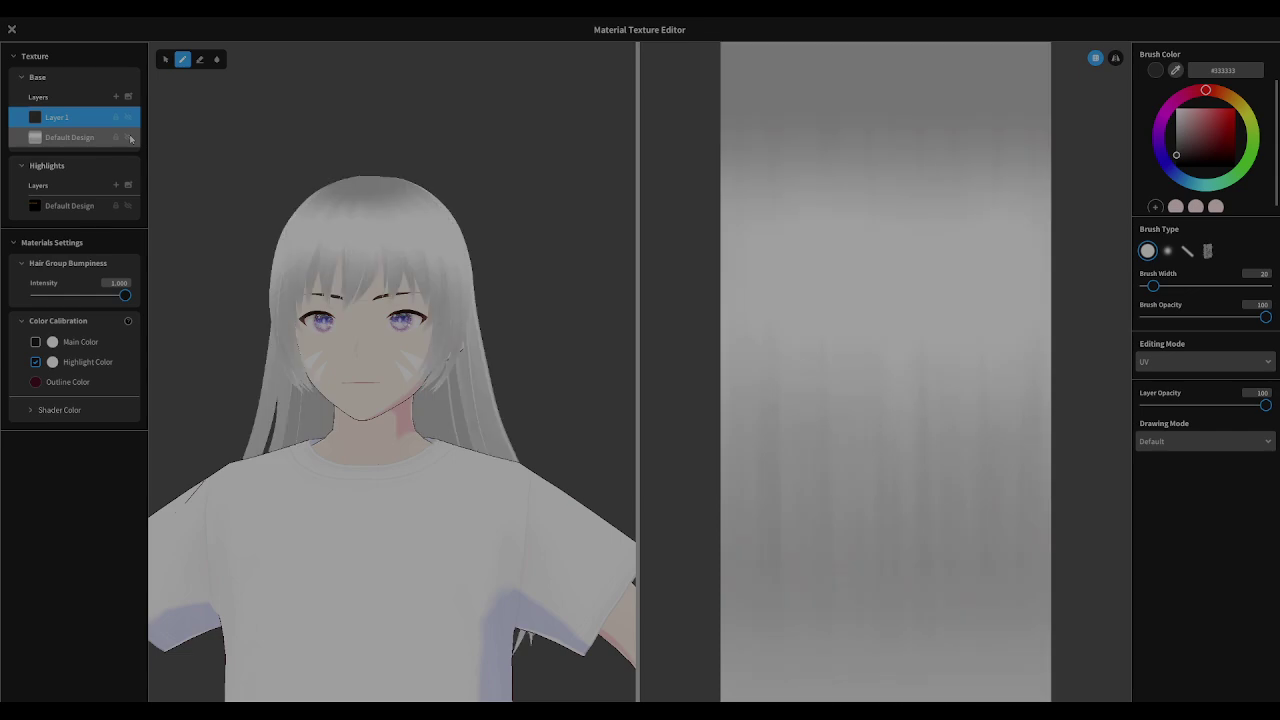
pyautogui.moveTo(1185, 135); pyautogui.dragTo(1204, 118)
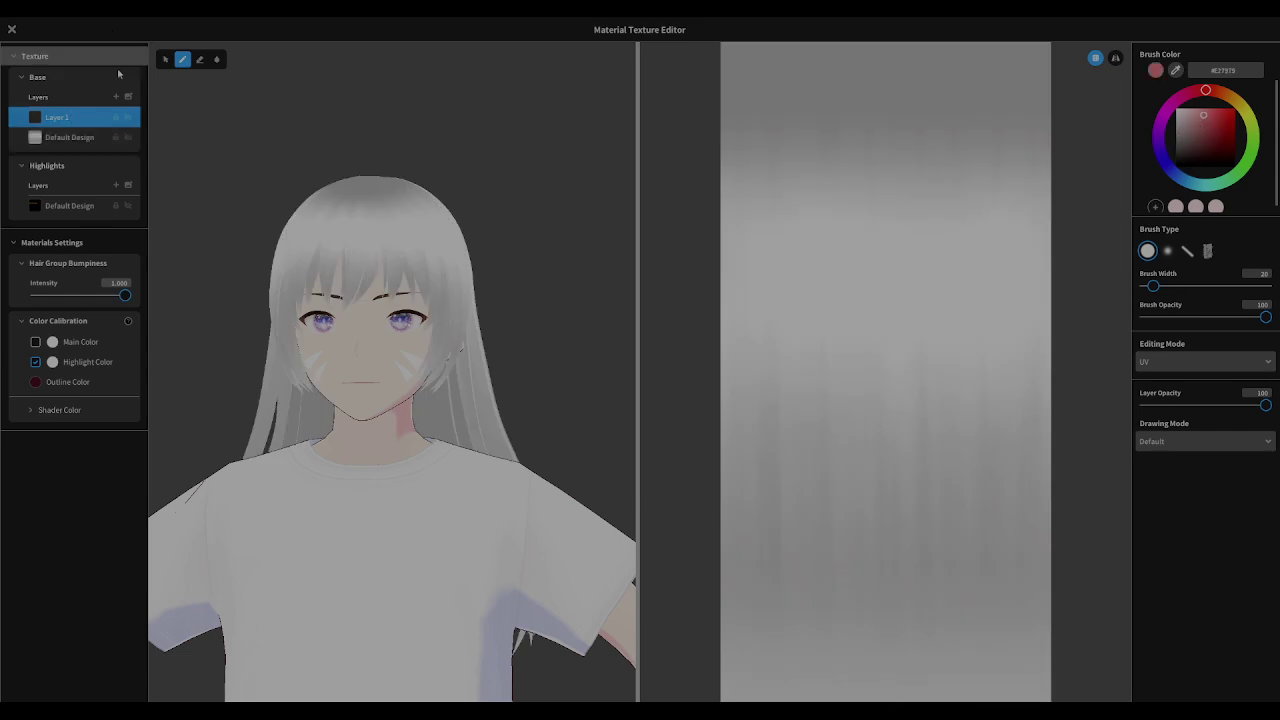
# Try importing gold, beige-brown, black, dark brown and green hair textures into Layer 1
pyautogui.rightClick(79, 118)
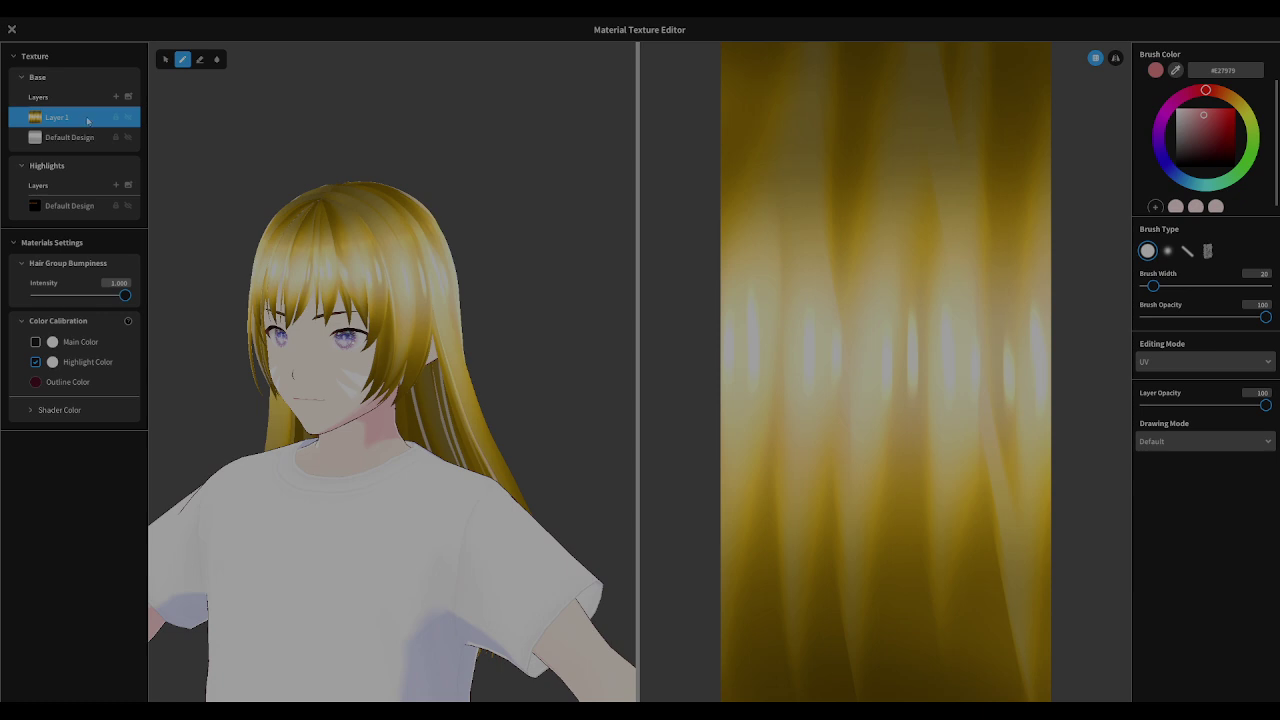
pyautogui.rightClick(88, 120)
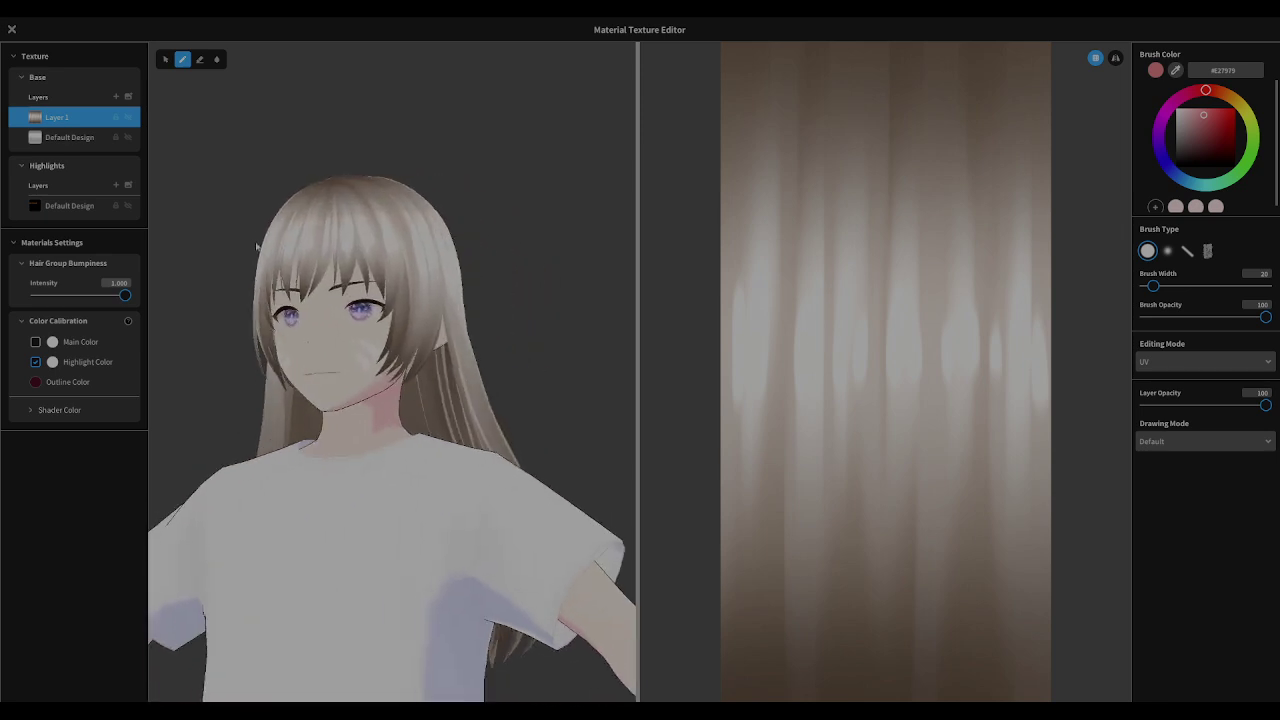
pyautogui.rightClick(72, 124)
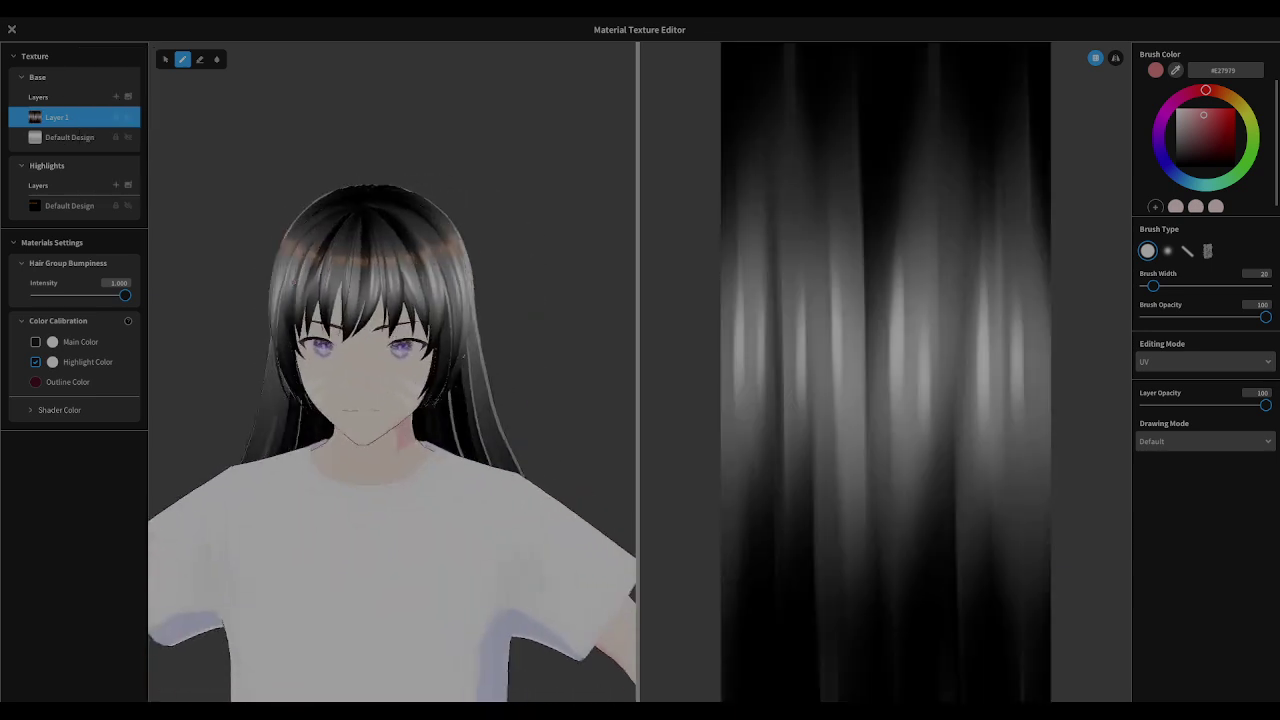
pyautogui.rightClick(78, 118)
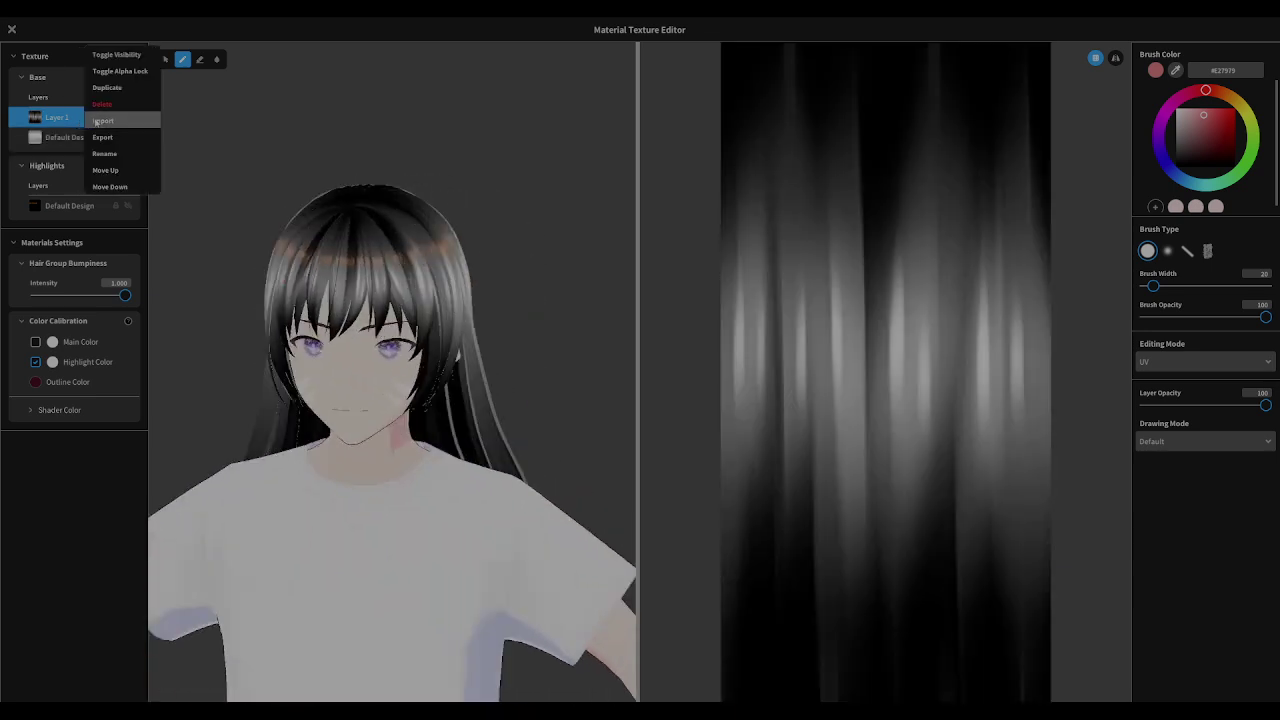
pyautogui.click(251, 261)
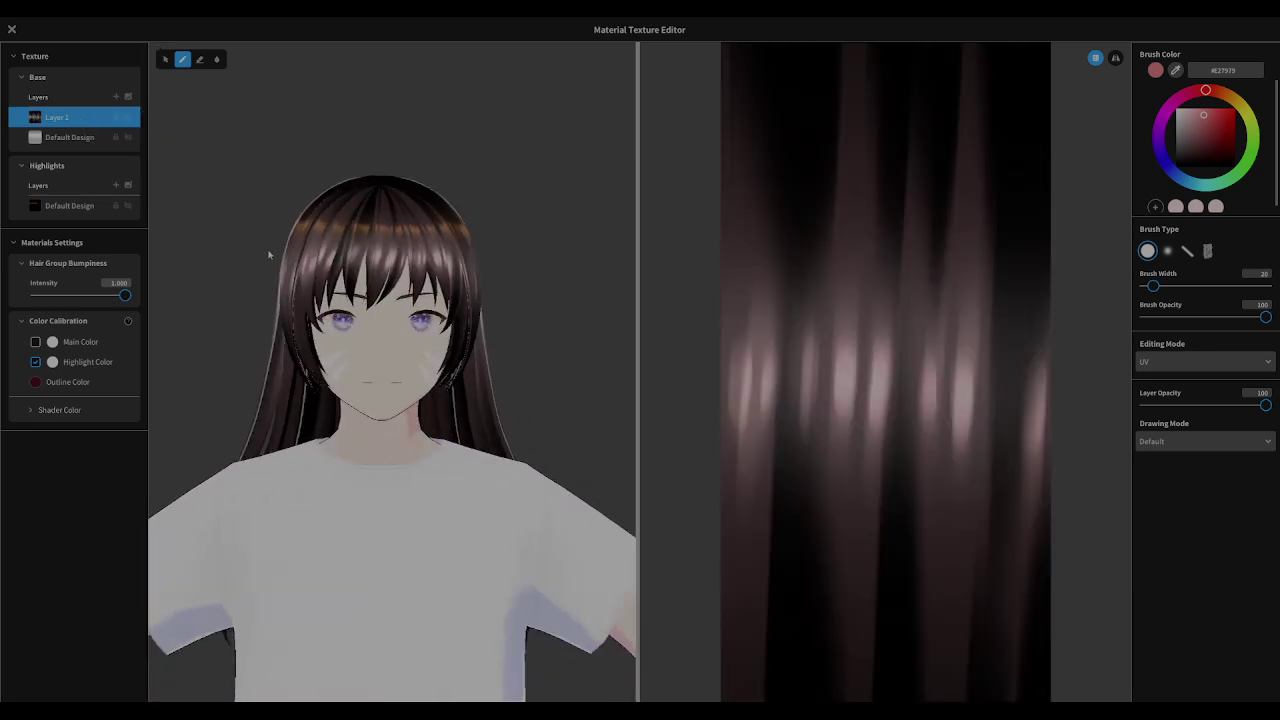
pyautogui.rightClick(72, 120)
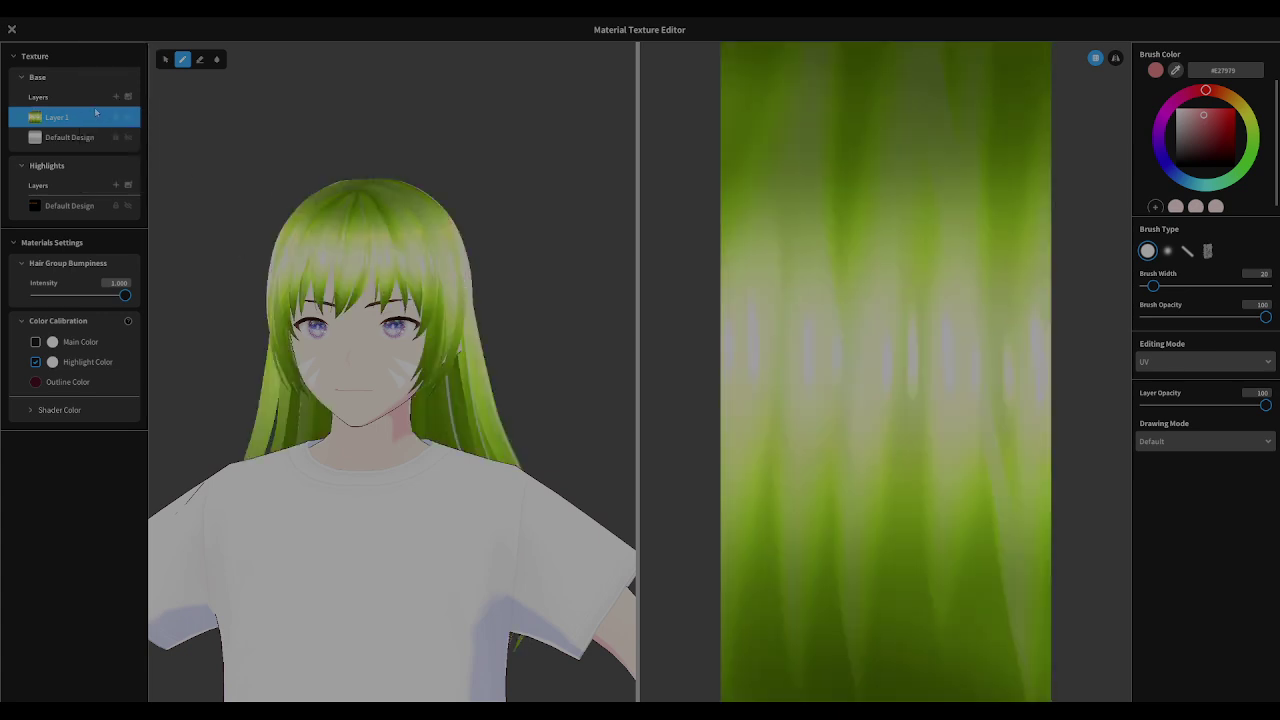
# Import the blue hair texture into Layer 1 and close the texture editor
pyautogui.rightClick(88, 118)
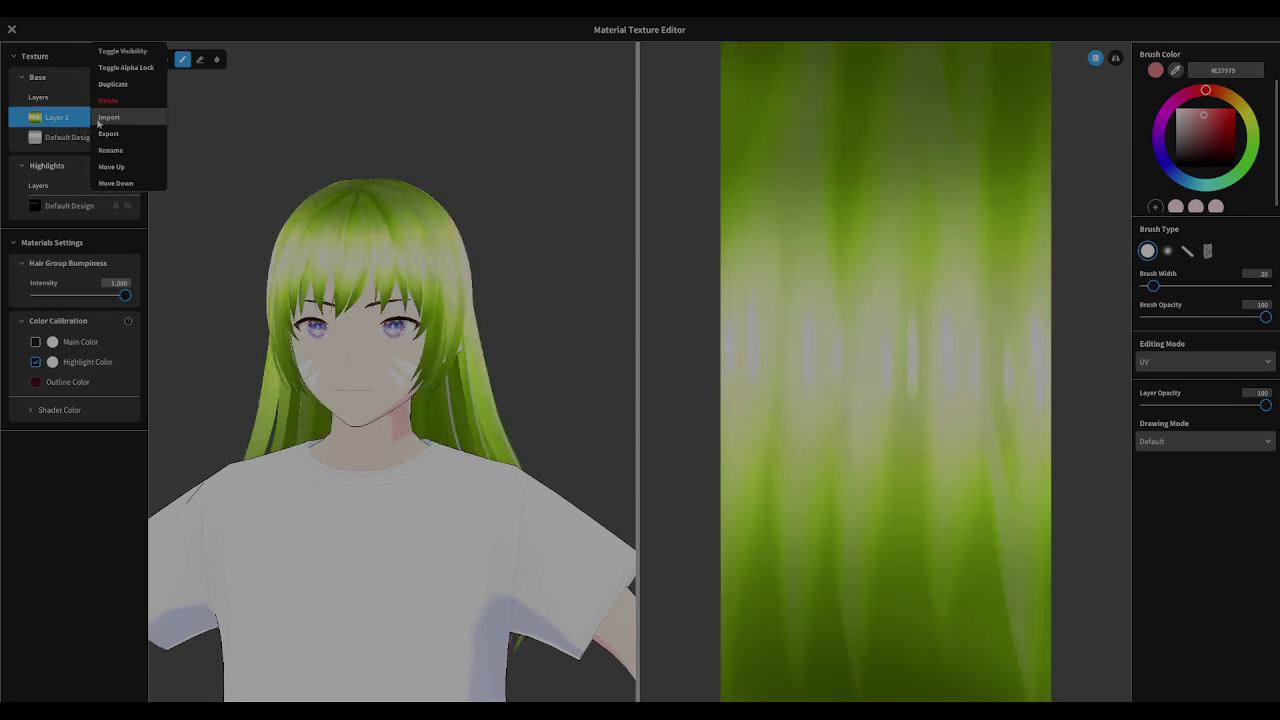
pyautogui.click(130, 120)
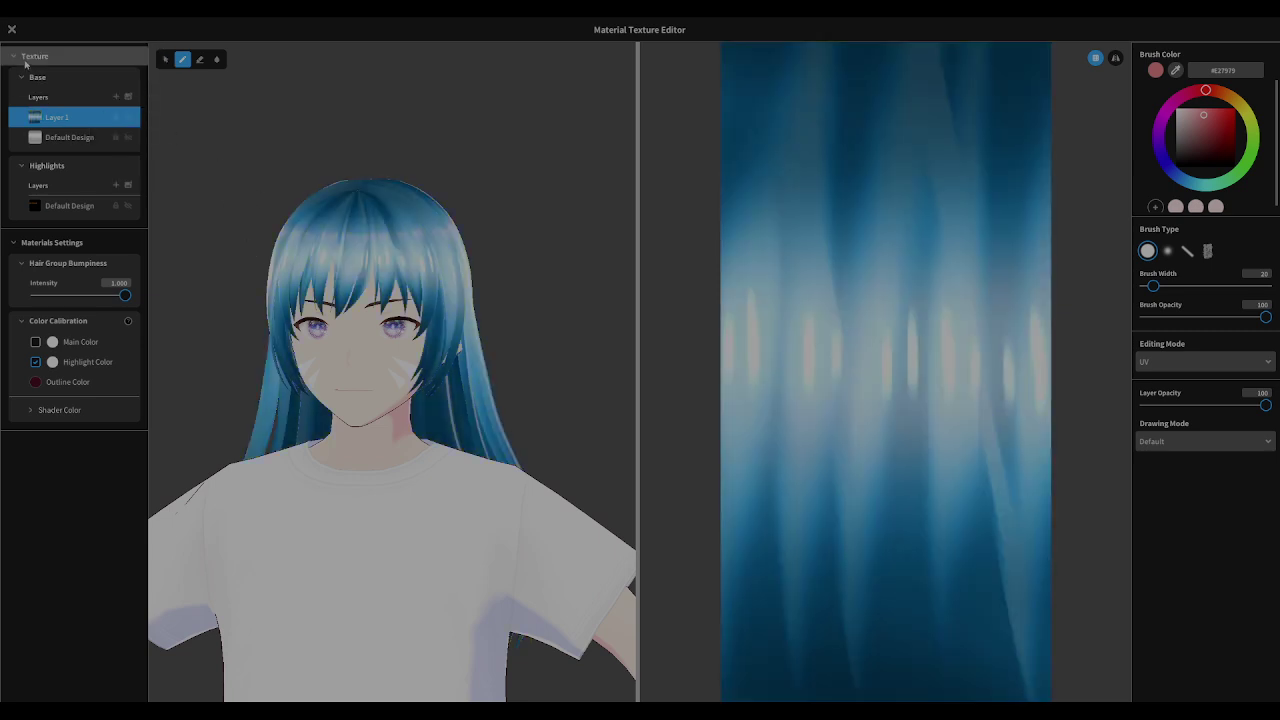
pyautogui.click(12, 30)
pyautogui.moveTo(518, 242)
pyautogui.mouseDown(button='right')
pyautogui.moveTo(386, 234)
pyautogui.moveTo(554, 260)
pyautogui.moveTo(505, 253)
pyautogui.mouseUp(button='right')
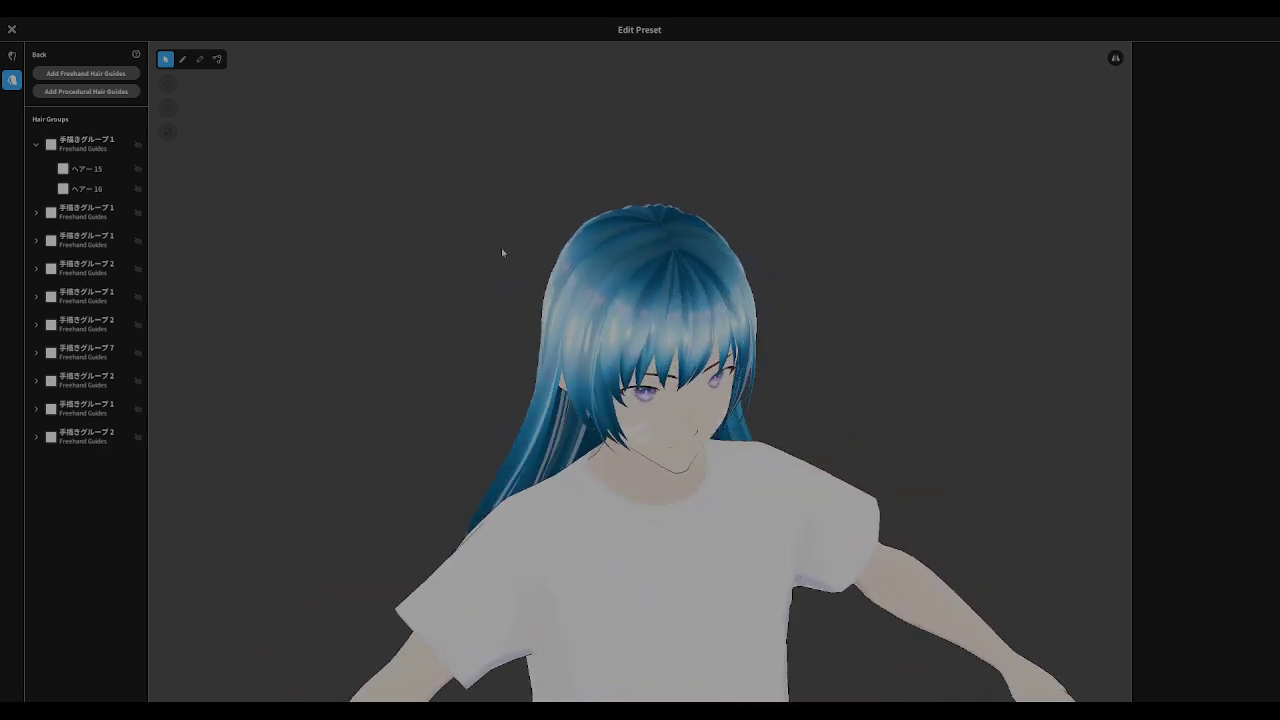
# Close the hairstyle editor, saving both the Front and Back hair as new items
pyautogui.click(12, 29)
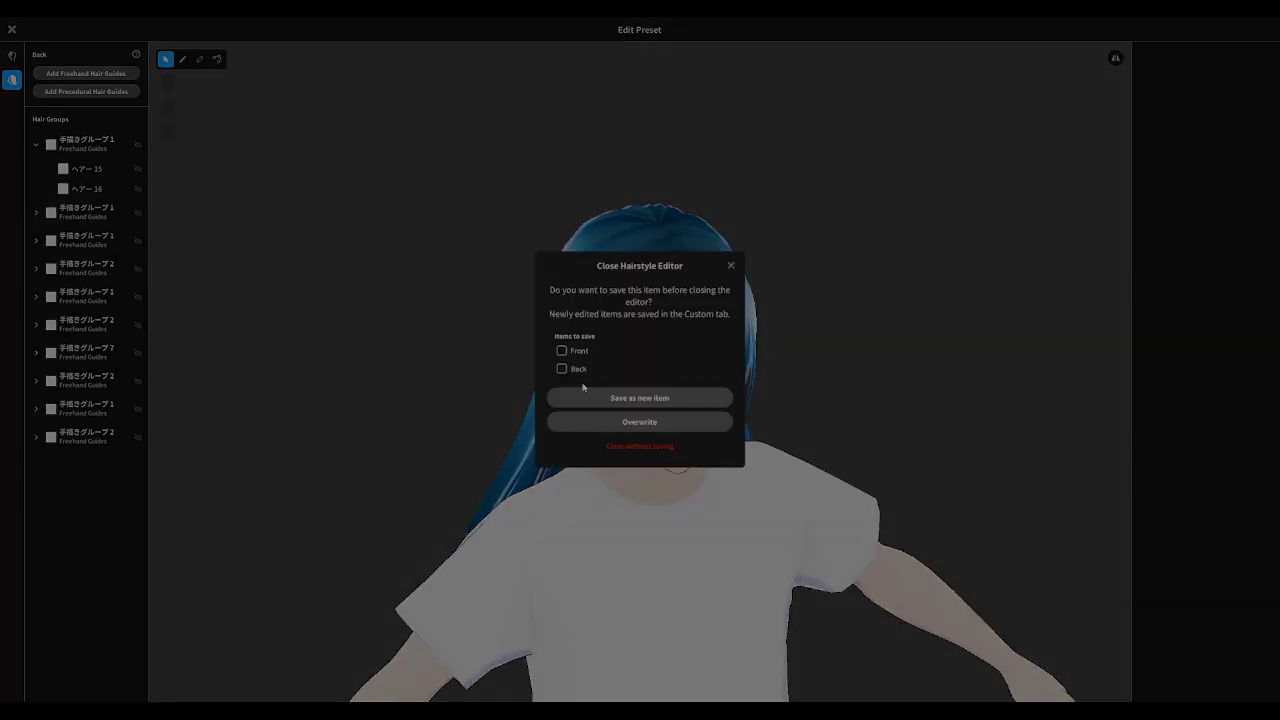
pyautogui.click(562, 351)
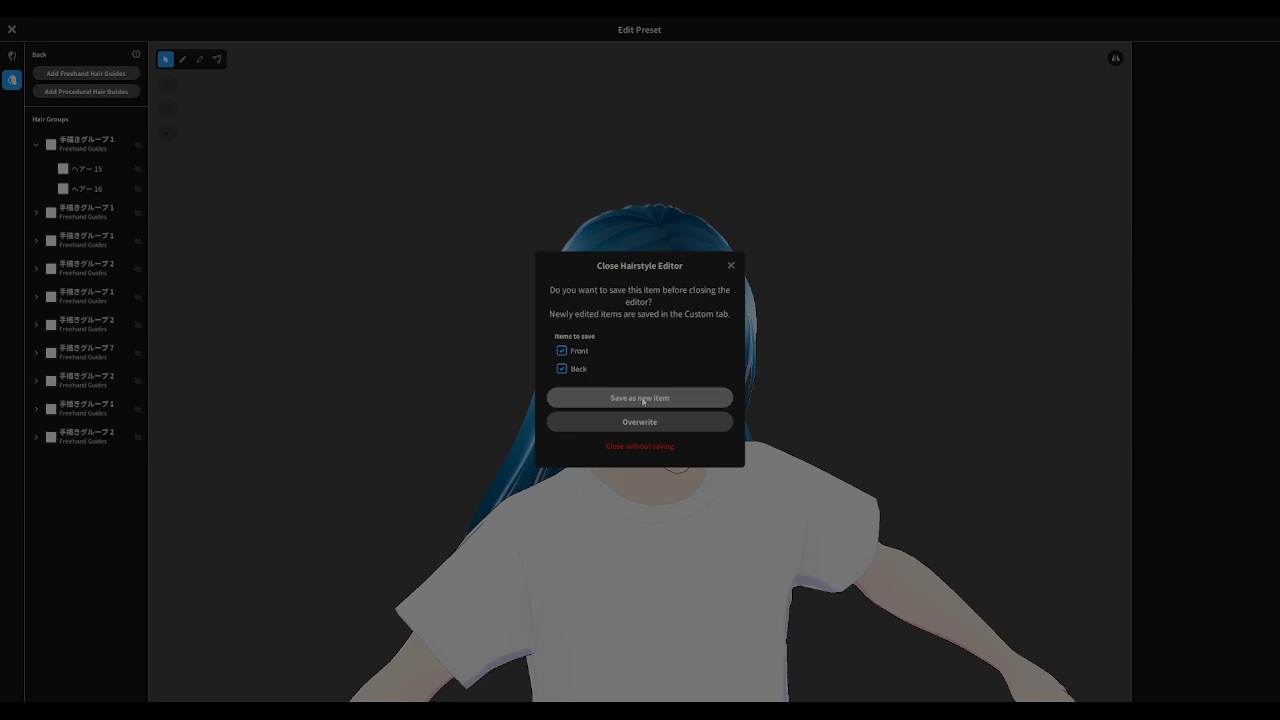
pyautogui.click(642, 399)
pyautogui.moveTo(319, 316); pyautogui.dragTo(560, 297)
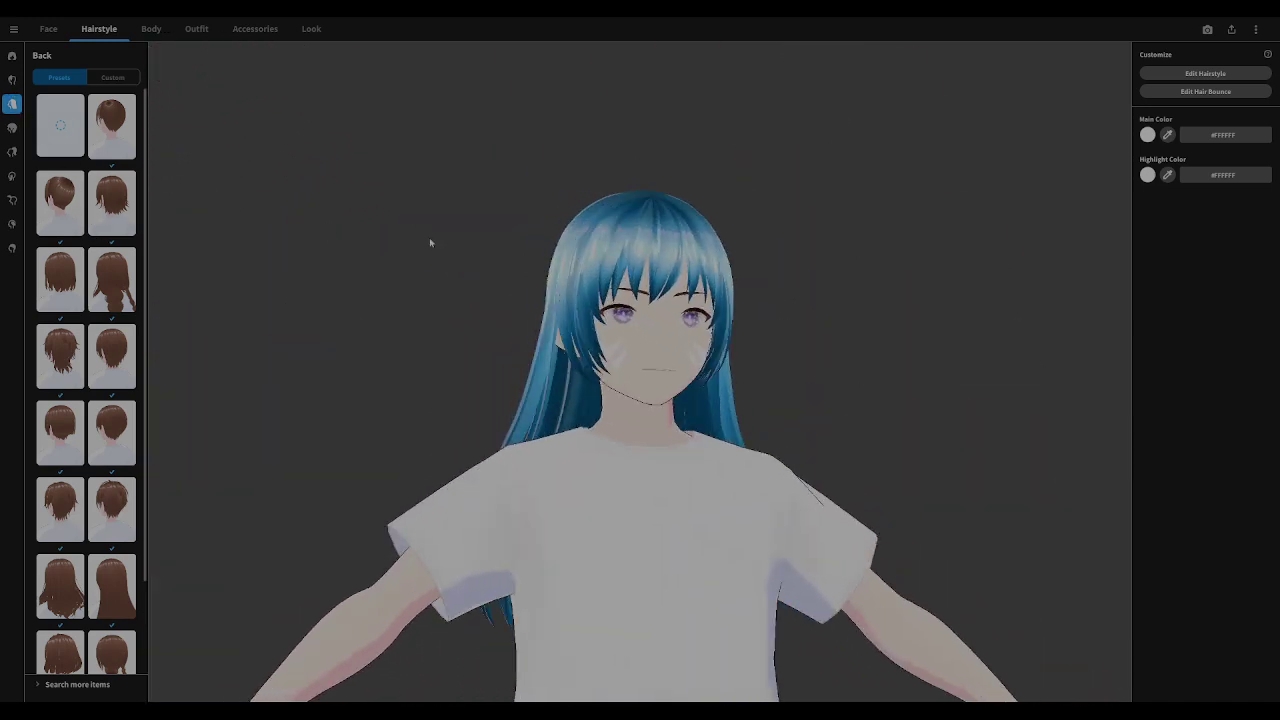
pyautogui.moveTo(434, 242); pyautogui.dragTo(400, 240)
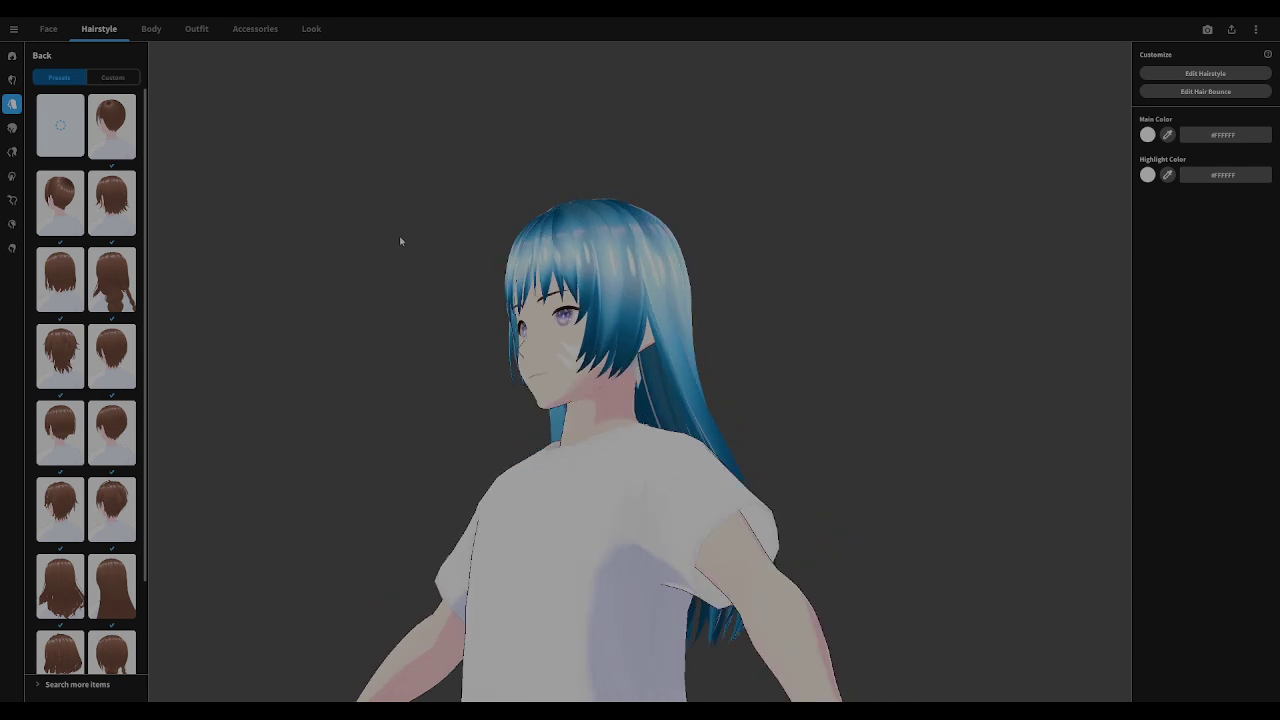
# Try the custom silver and purple front hair items, ending with the older blue bangs in the fourth row
pyautogui.click(12, 80)
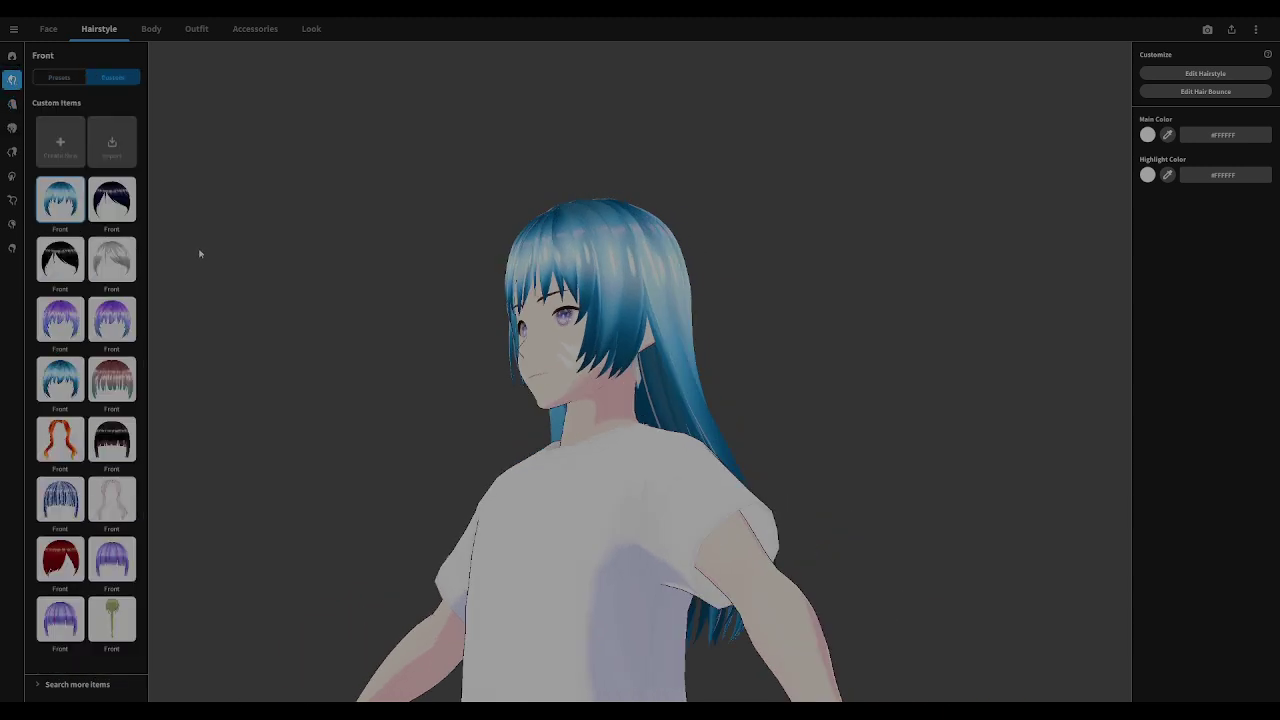
pyautogui.click(12, 104)
pyautogui.click(12, 80)
pyautogui.click(111, 259)
pyautogui.moveTo(292, 307); pyautogui.dragTo(331, 303)
pyautogui.moveTo(393, 377)
pyautogui.mouseDown()
pyautogui.moveTo(354, 371)
pyautogui.moveTo(394, 371)
pyautogui.mouseUp()
pyautogui.click(111, 379)
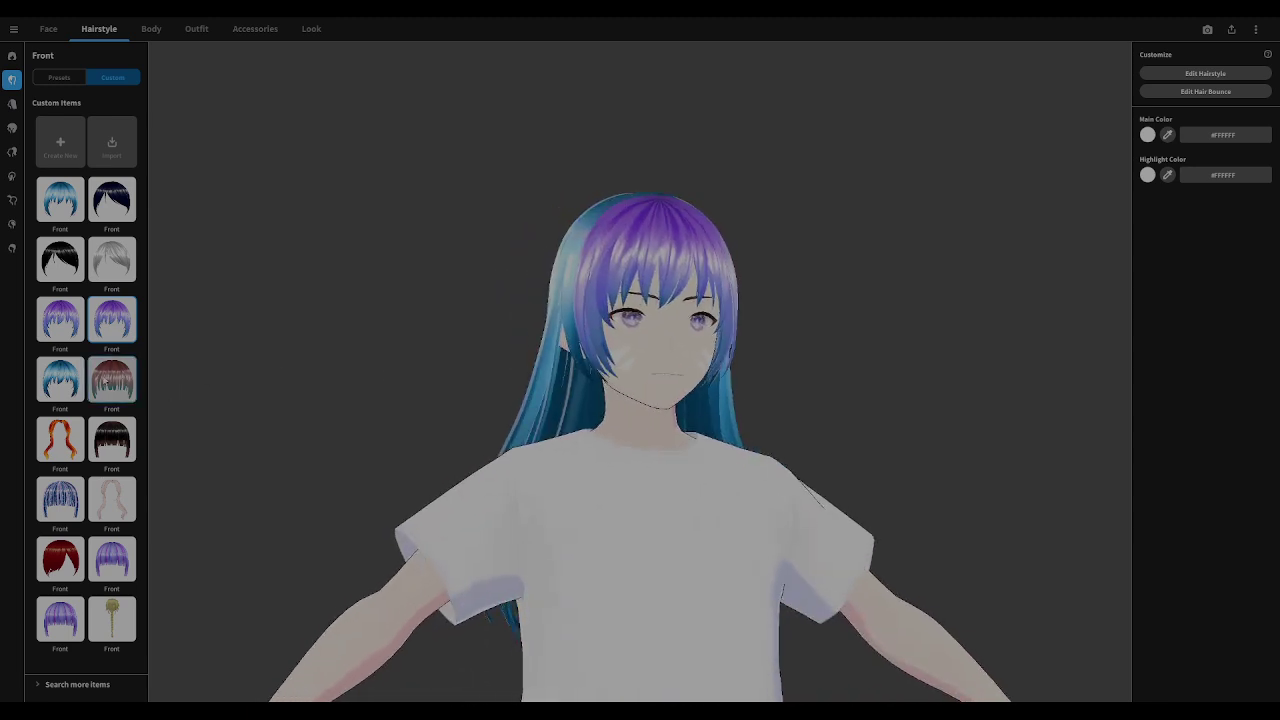
pyautogui.moveTo(291, 406); pyautogui.dragTo(262, 402)
pyautogui.click(60, 379)
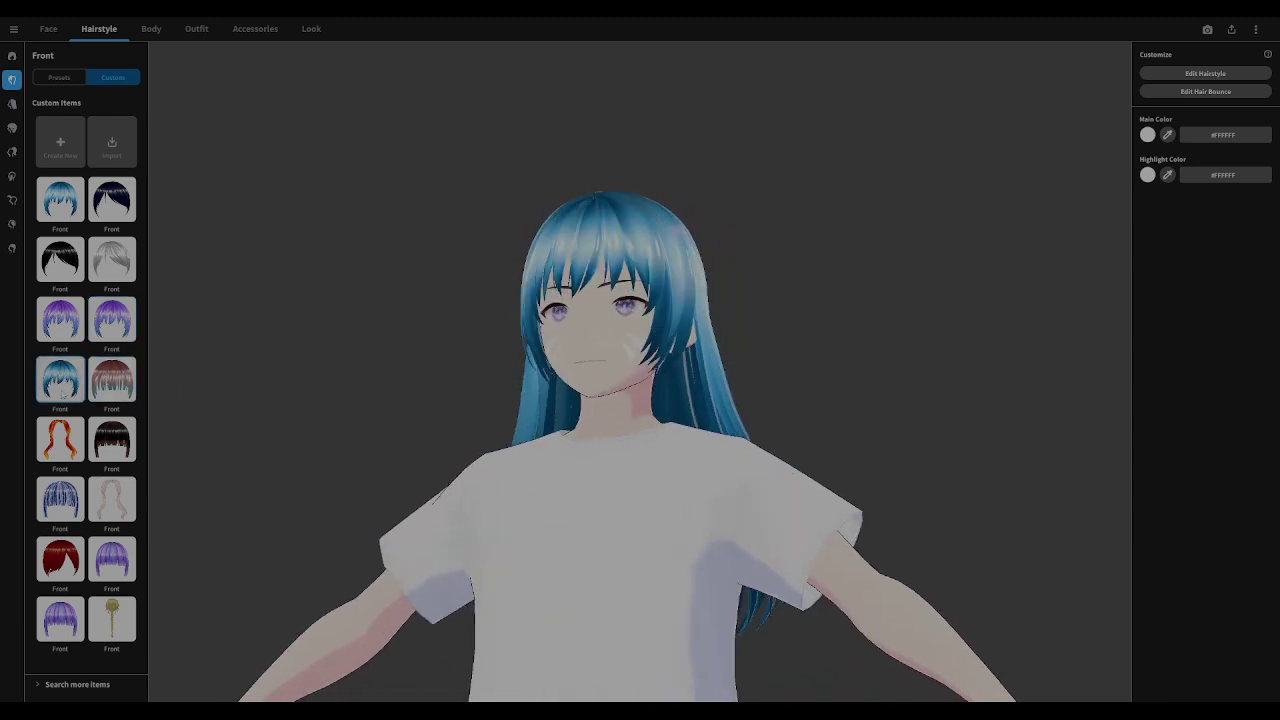
# Preview the orange, patterned blue, pale pink, red, olive and purple custom front hair, and return to the newly saved blue bangs
pyautogui.click(58, 428)
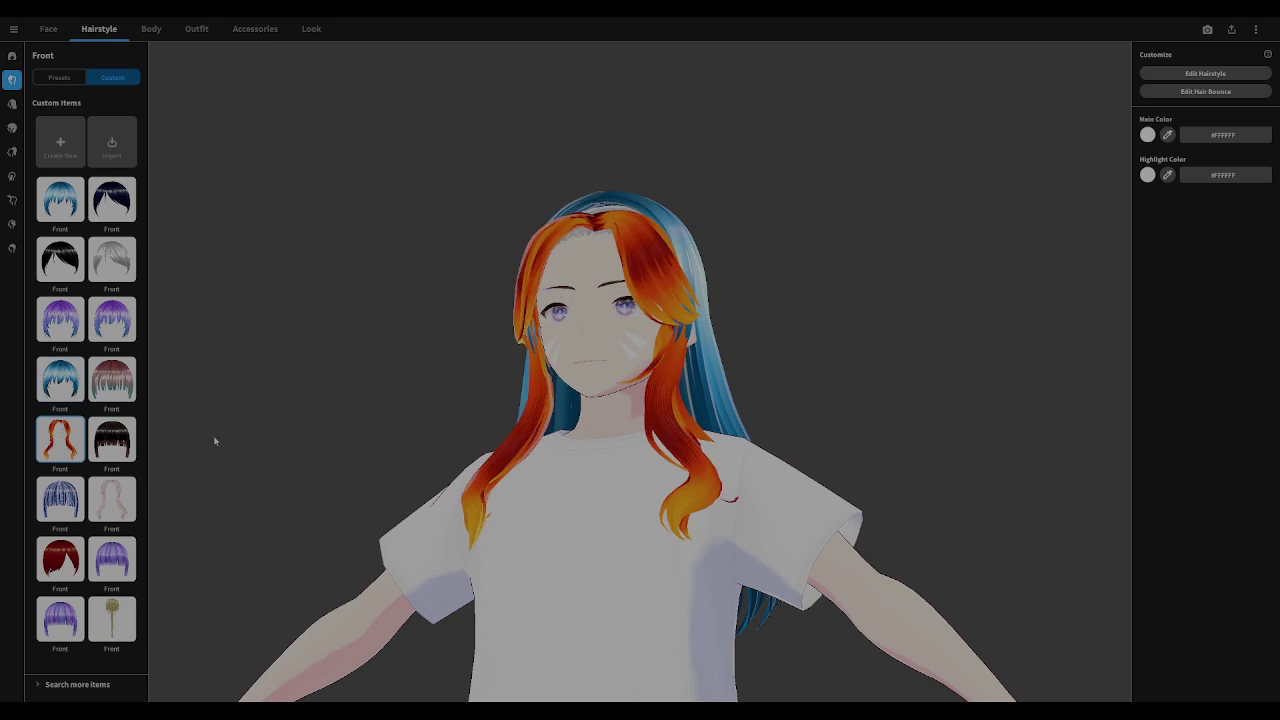
pyautogui.click(62, 500)
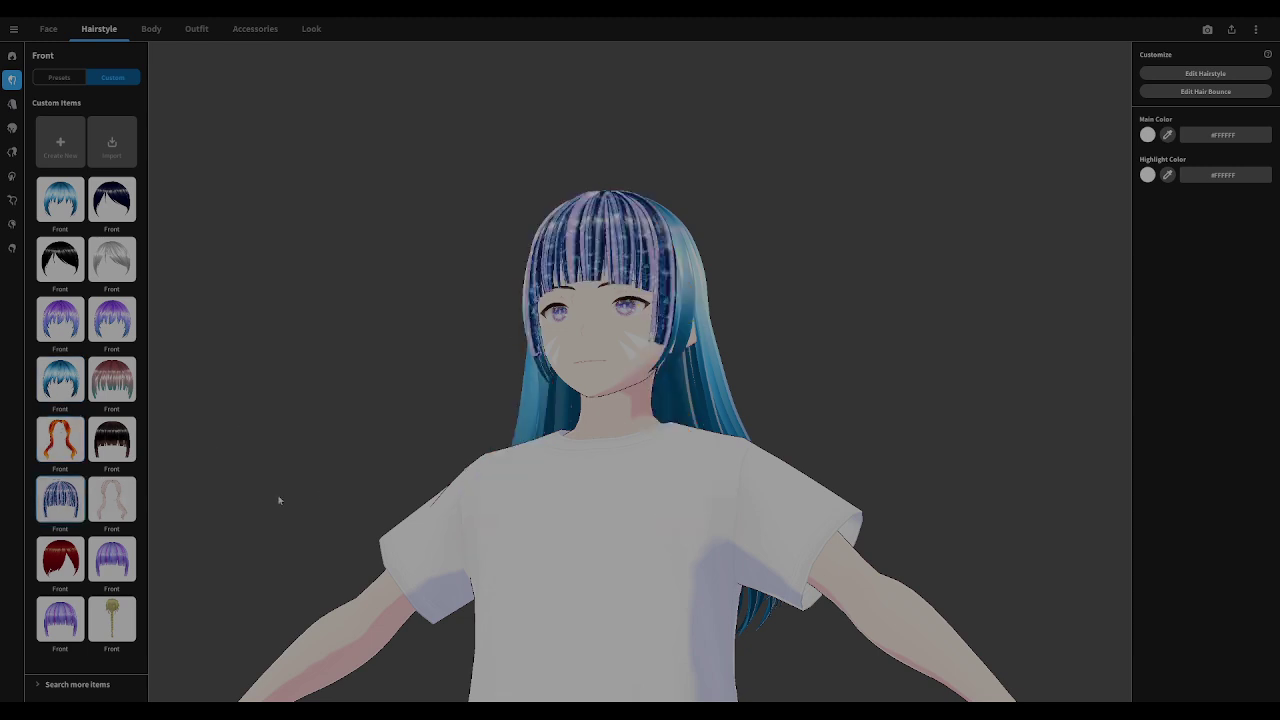
pyautogui.click(111, 500)
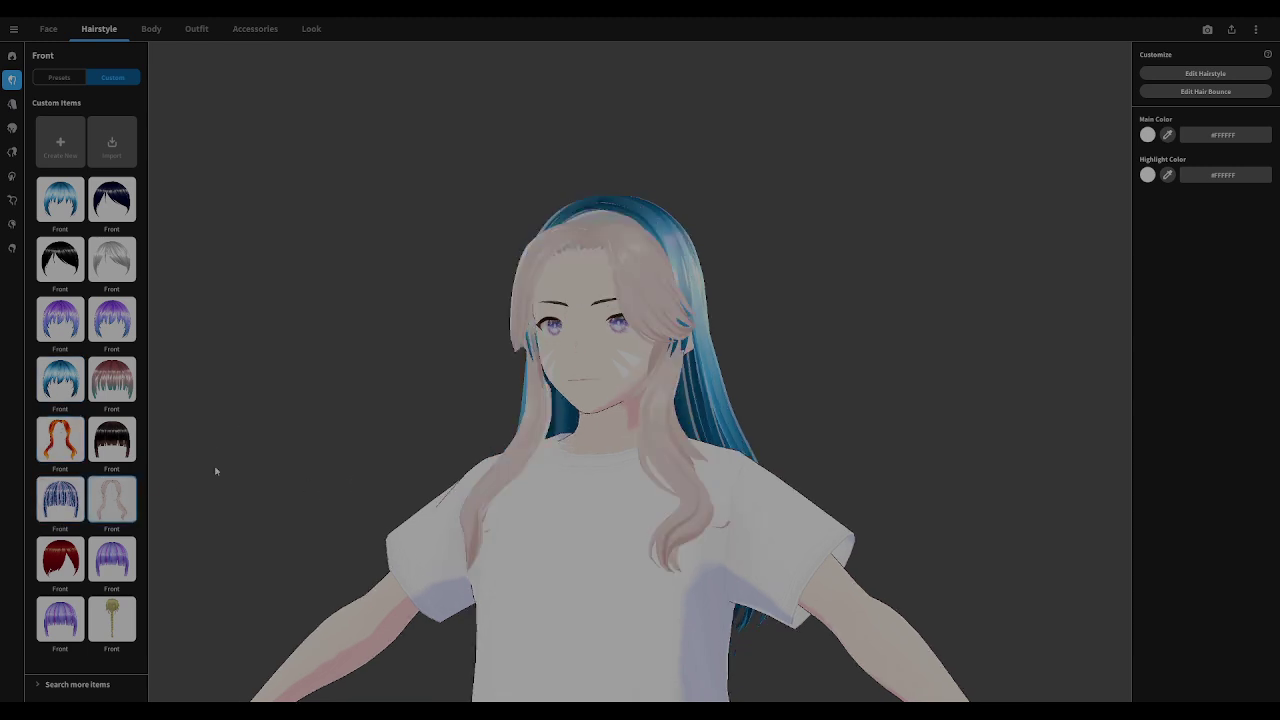
pyautogui.click(74, 550)
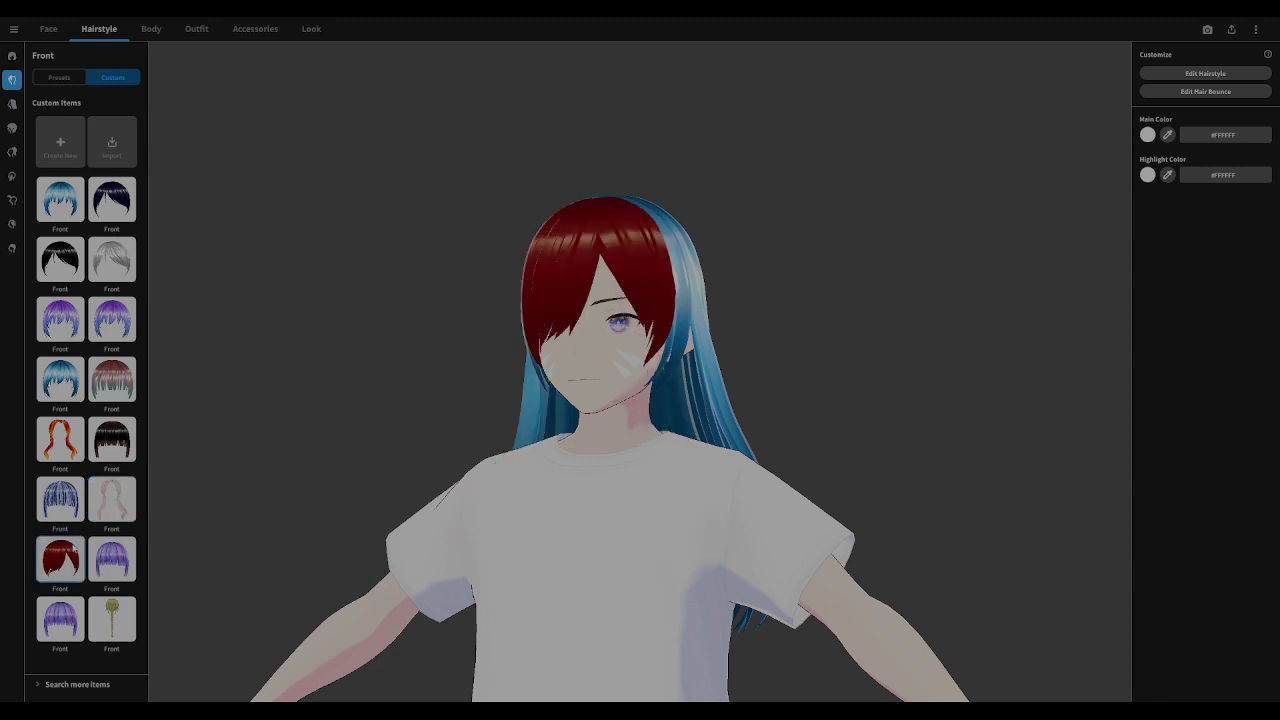
pyautogui.click(118, 612)
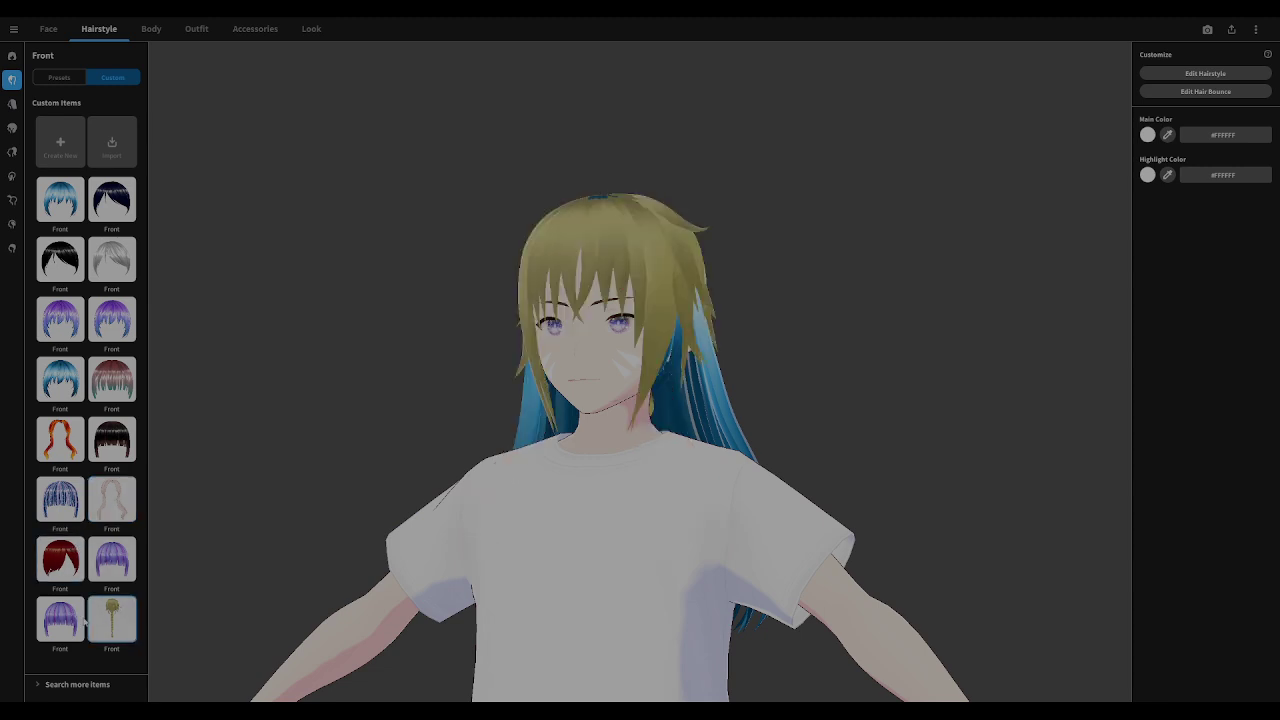
pyautogui.click(56, 622)
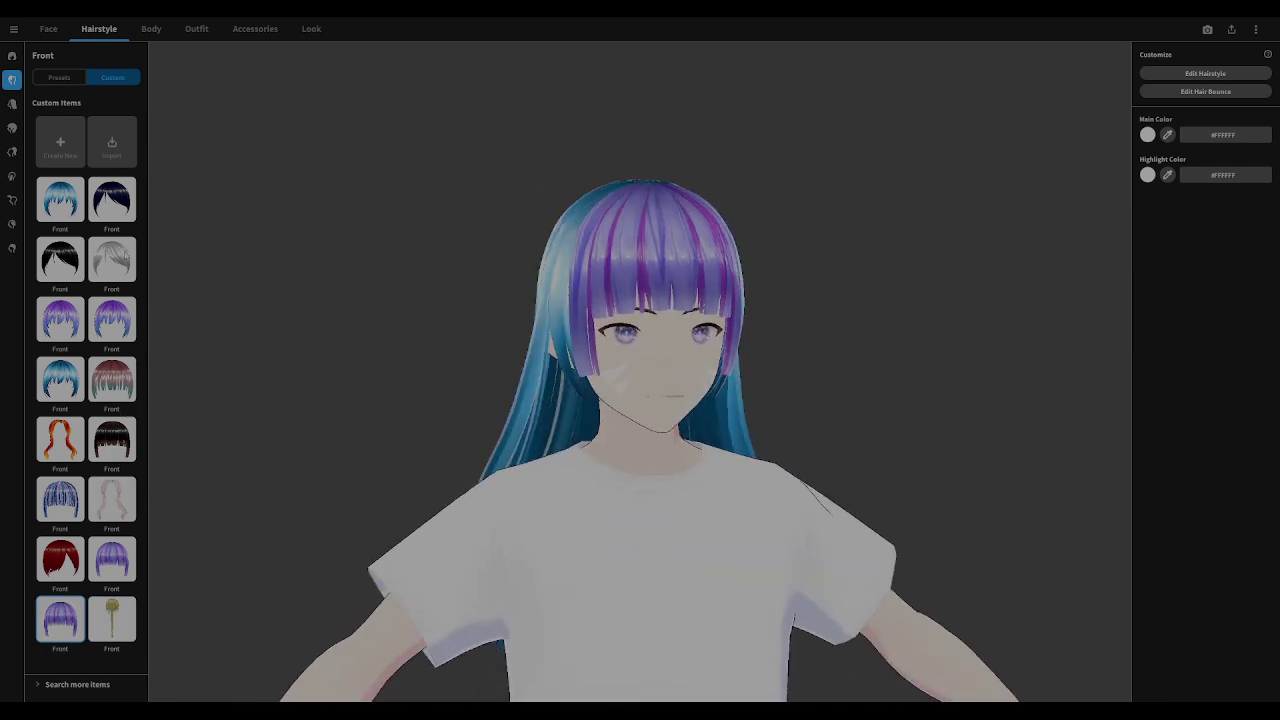
pyautogui.click(74, 199)
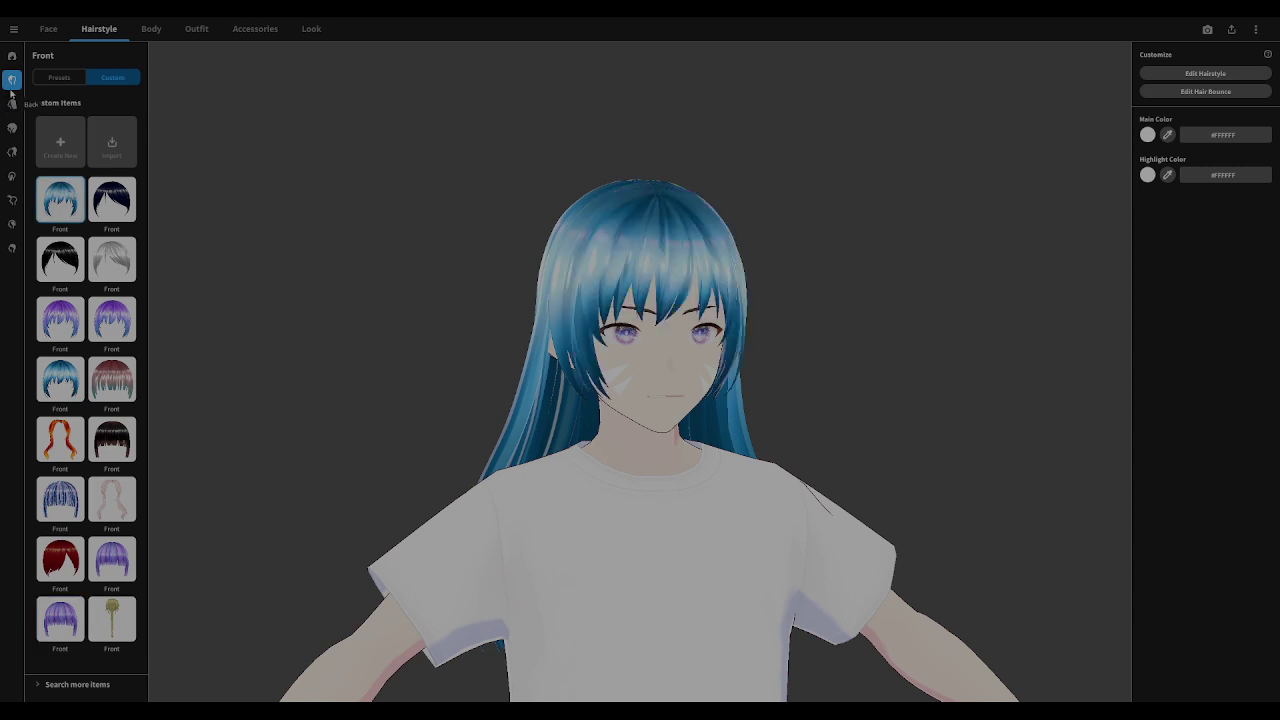
# Try several preset hairstyle sets, including the short bob and twin buns, ending with the short ahoge set in the fourth row
pyautogui.click(12, 55)
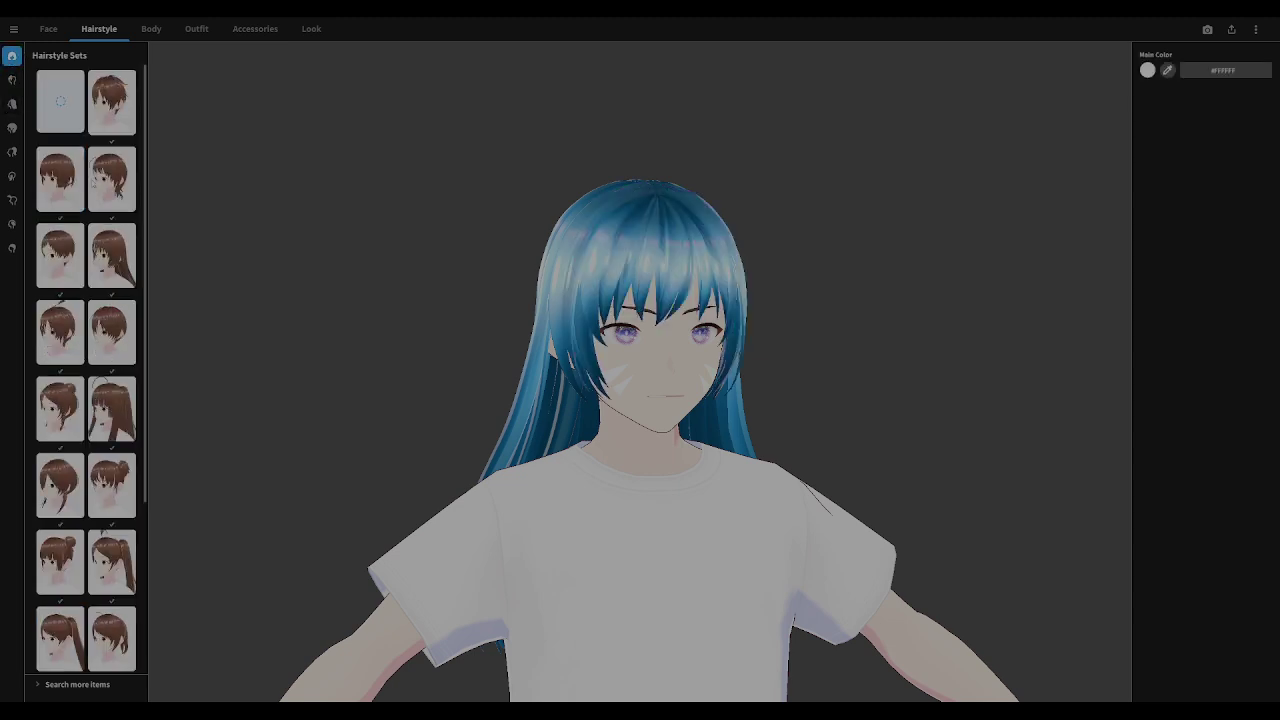
pyautogui.click(116, 185)
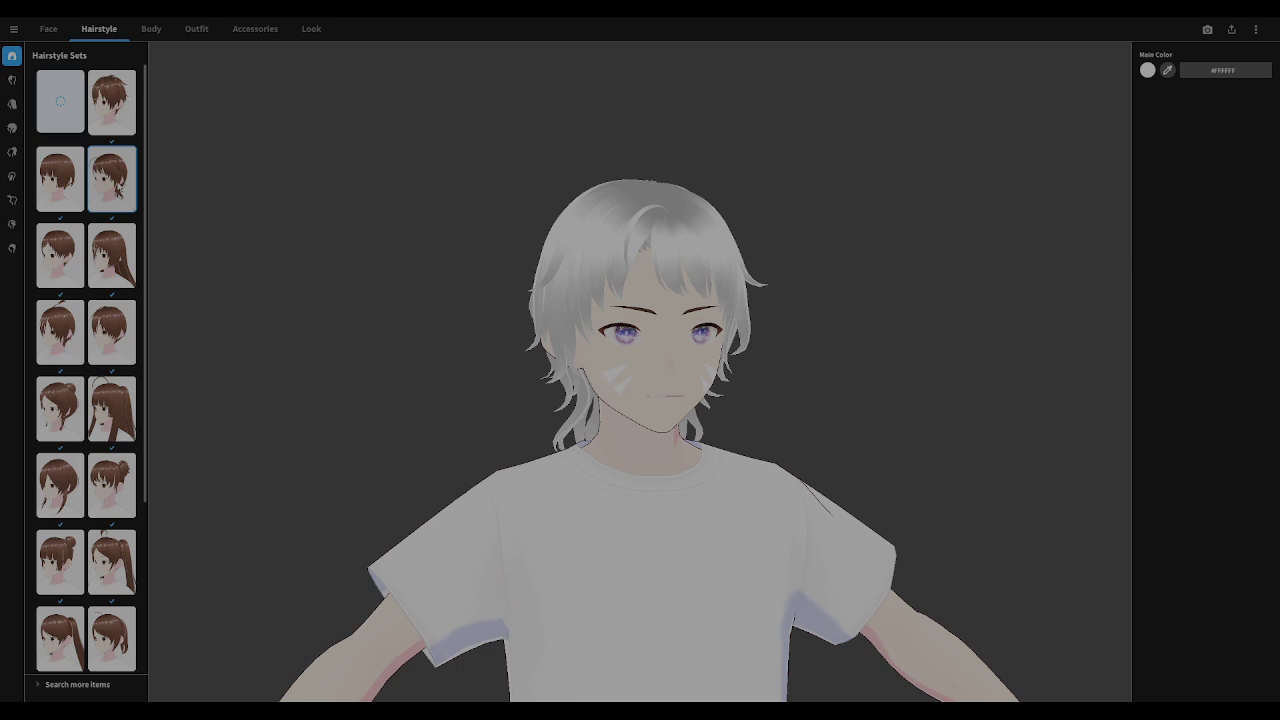
pyautogui.click(43, 190)
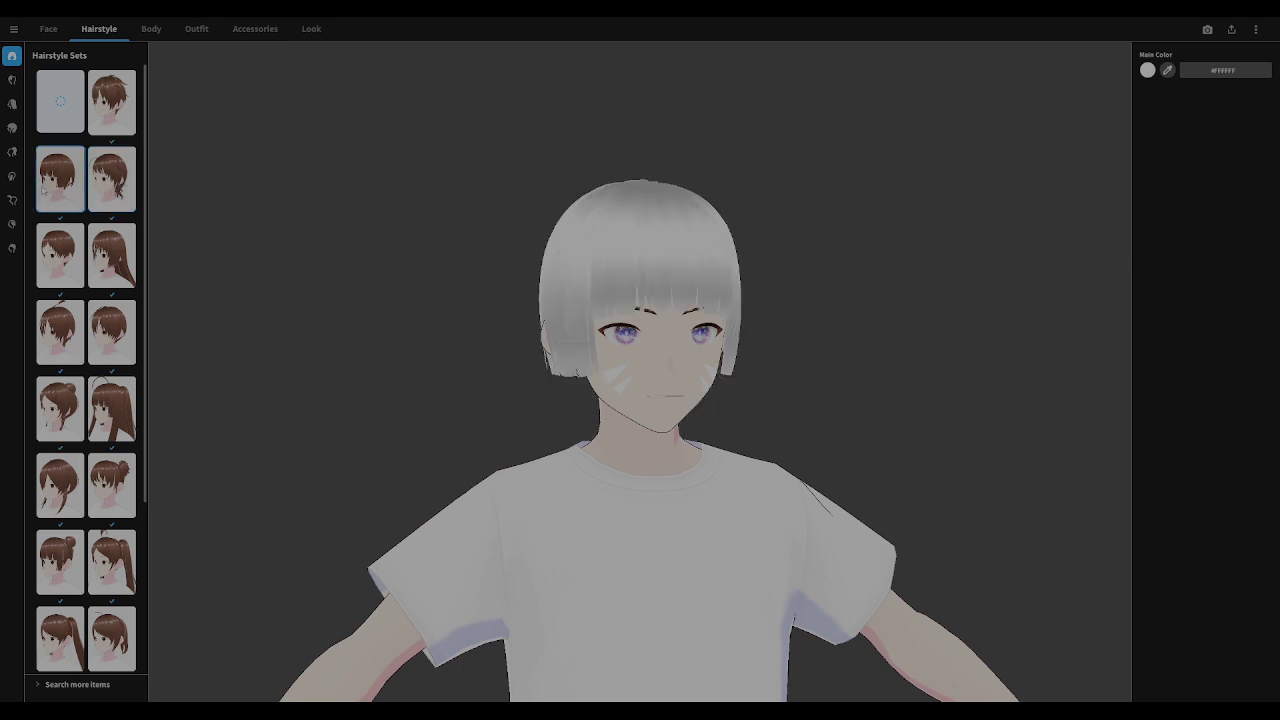
pyautogui.click(90, 112)
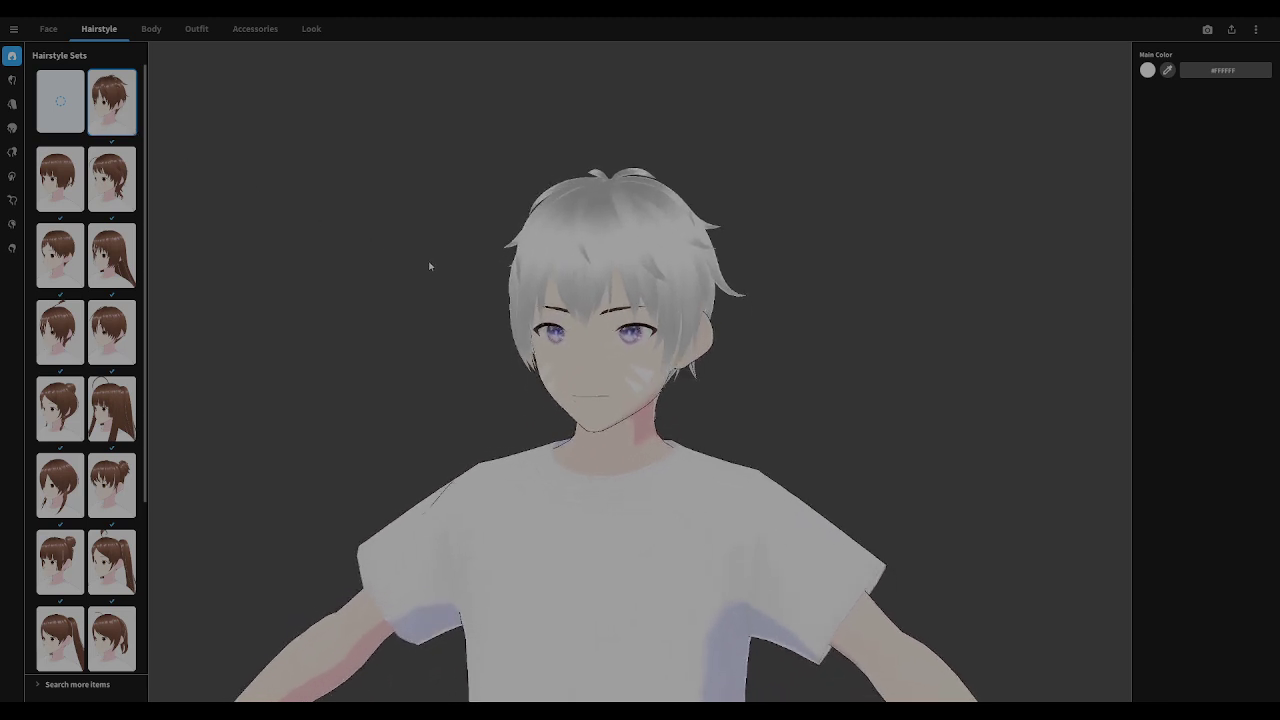
pyautogui.click(118, 336)
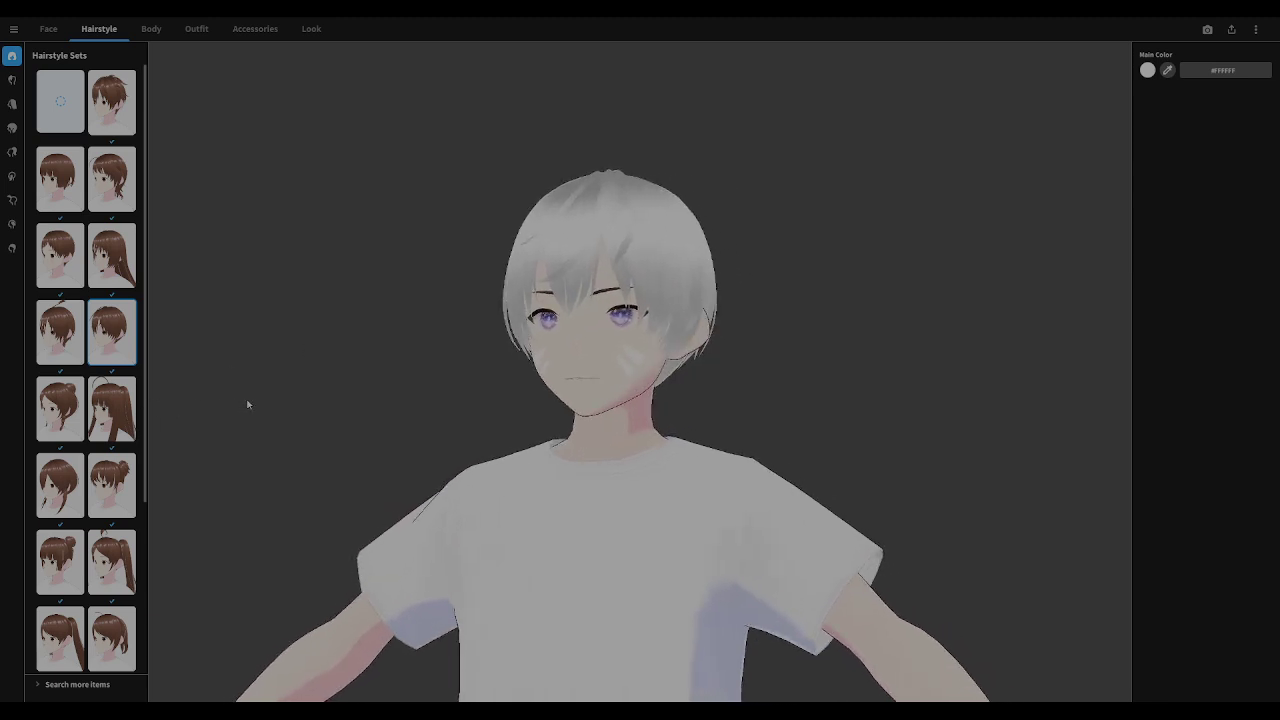
pyautogui.click(104, 467)
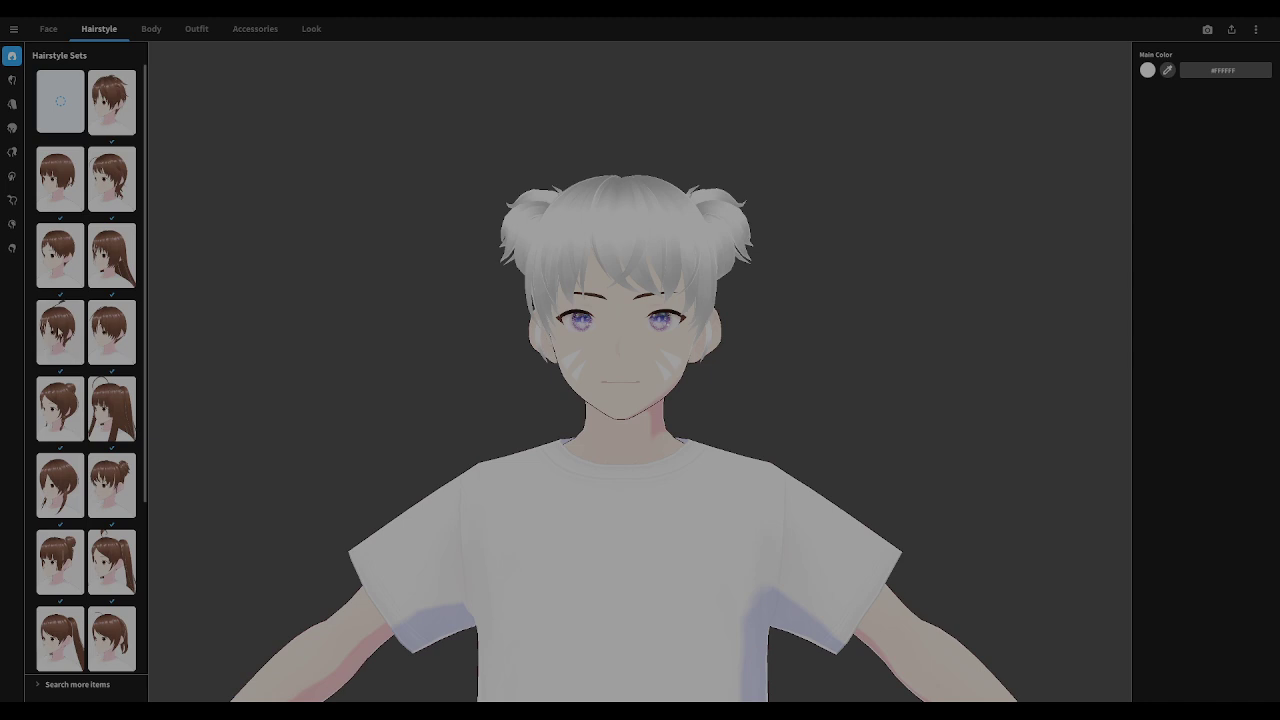
pyautogui.click(60, 333)
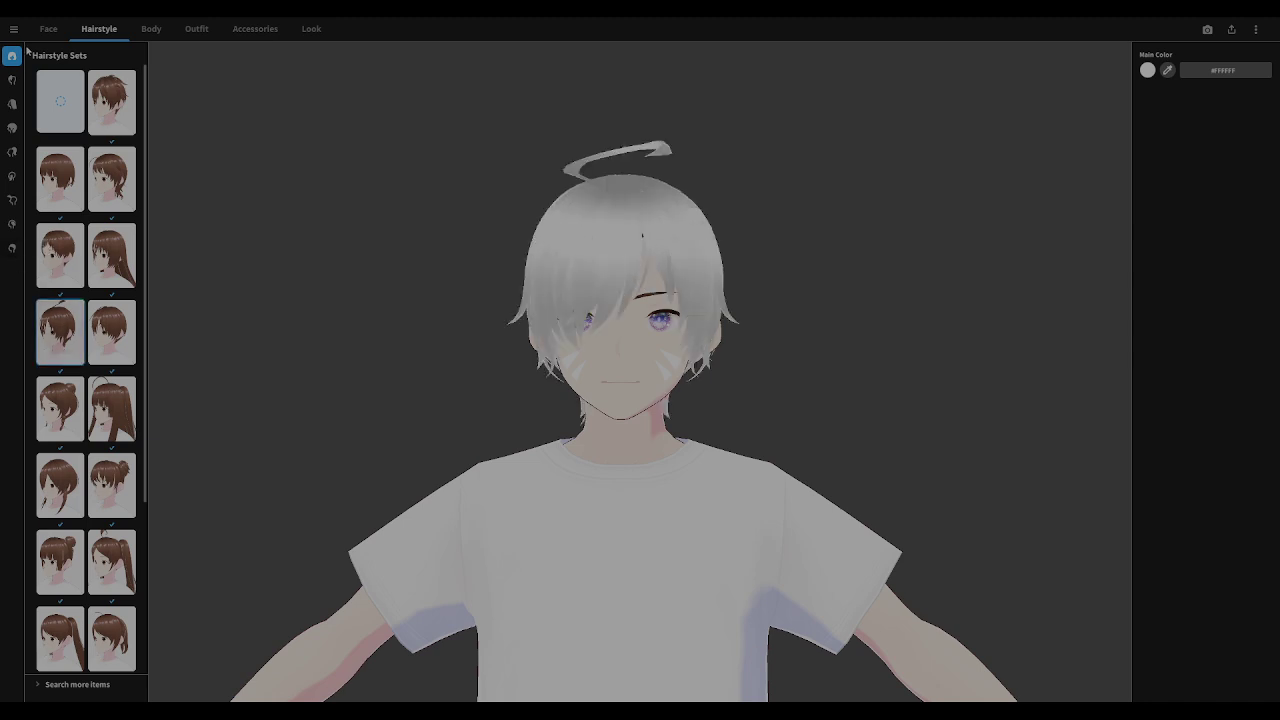
# Create a new custom Overall Hair item and open it in the hairstyle editor
pyautogui.click(12, 130)
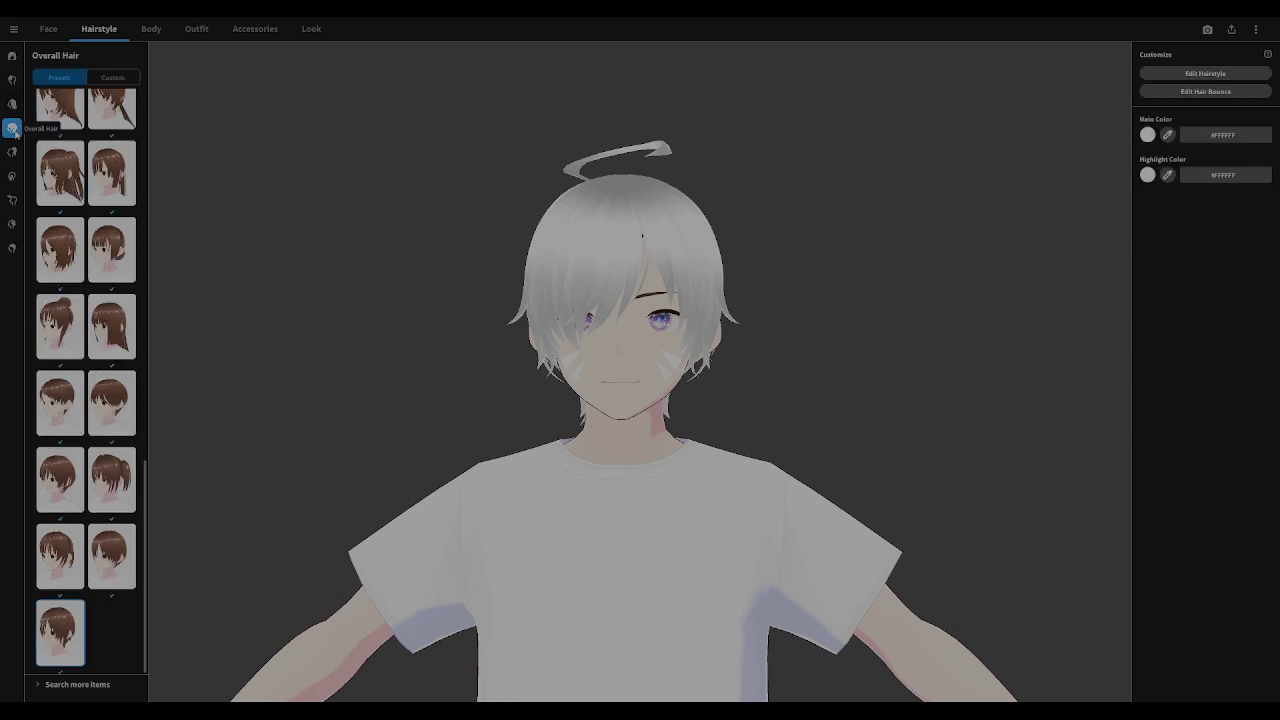
pyautogui.click(113, 78)
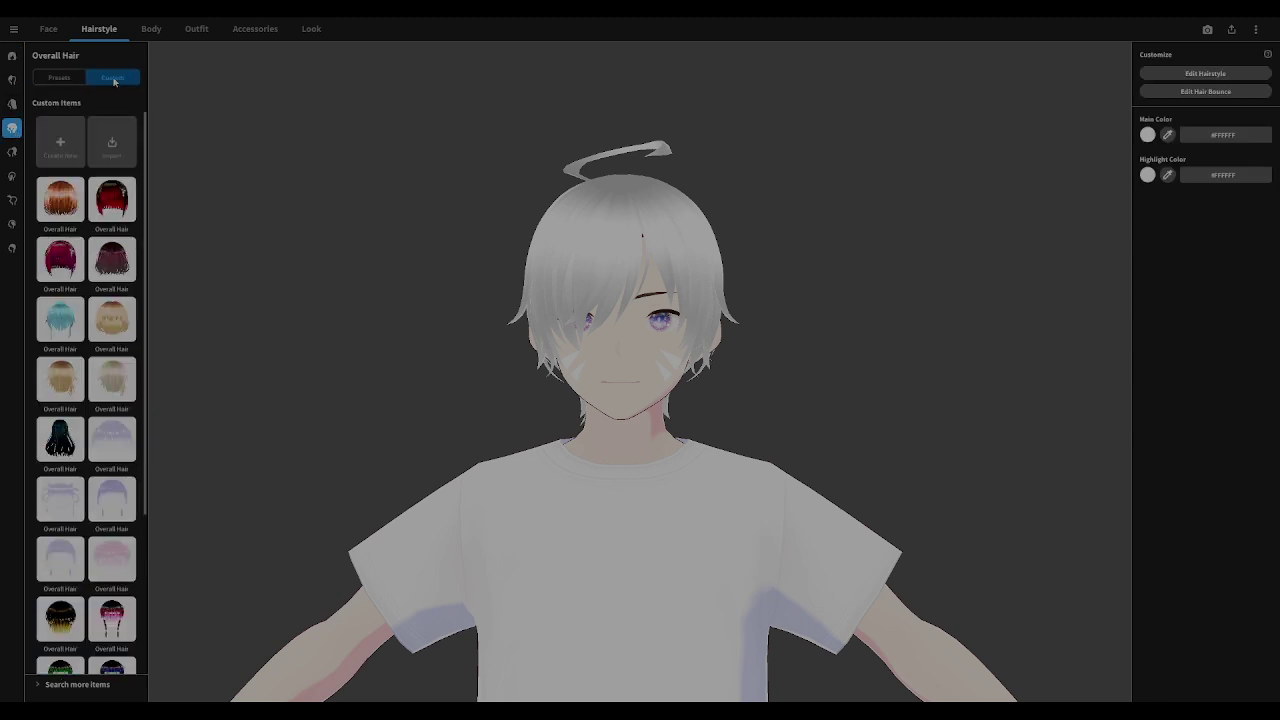
pyautogui.click(68, 139)
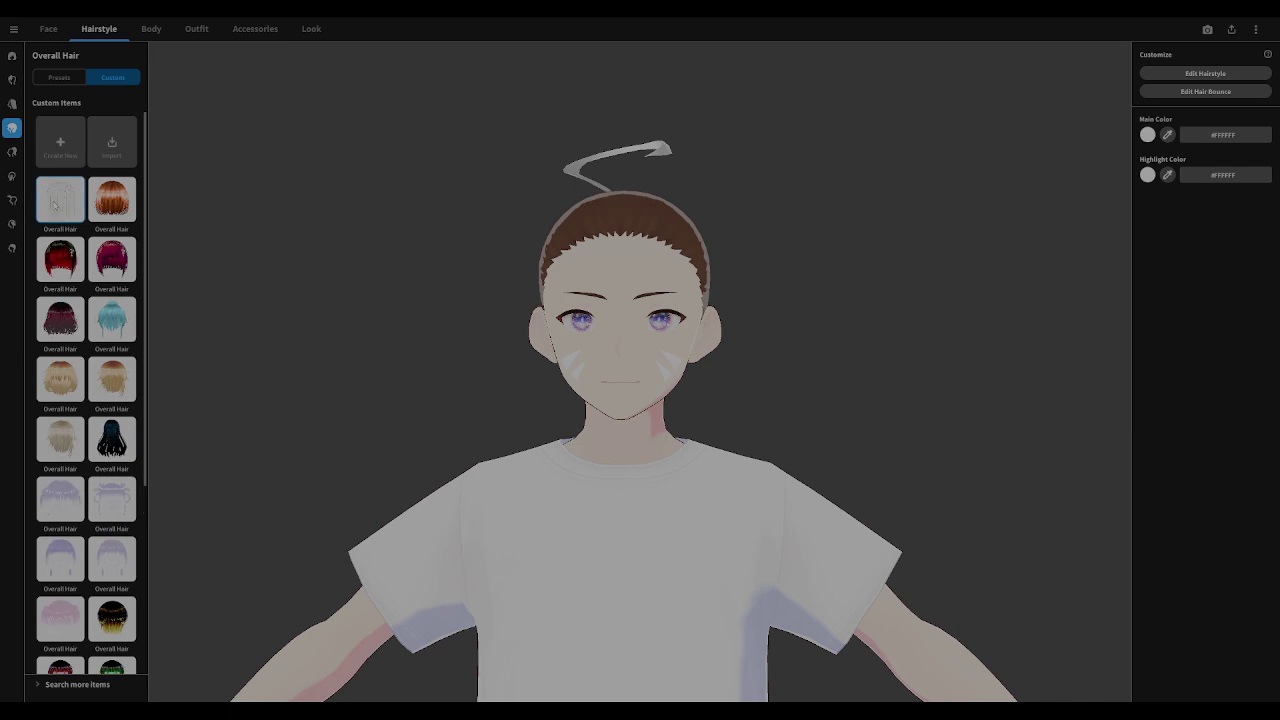
pyautogui.click(1218, 74)
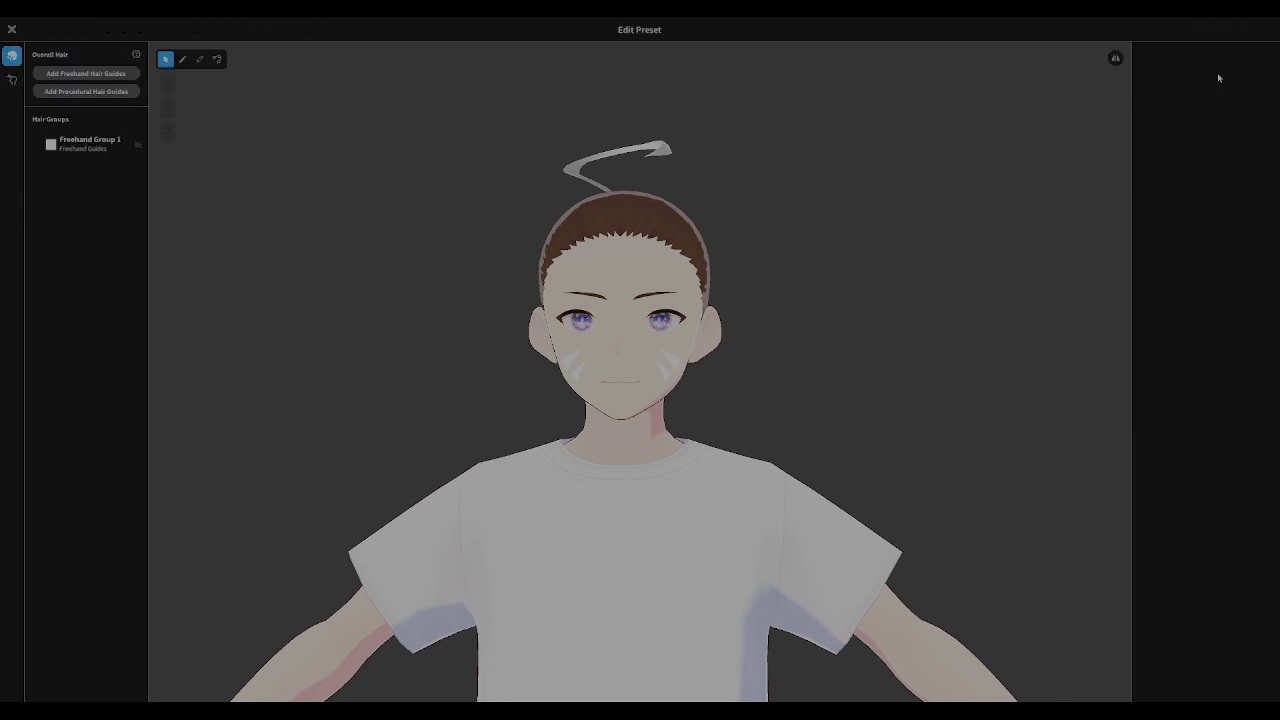
# In Freehand Group 1, draw three brush strands from the crown down across the forehead
pyautogui.click(72, 148)
pyautogui.moveTo(468, 145)
pyautogui.mouseDown(button='right')
pyautogui.moveTo(443, 160)
pyautogui.moveTo(373, 161)
pyautogui.moveTo(491, 157)
pyautogui.moveTo(478, 160)
pyautogui.mouseUp(button='right')
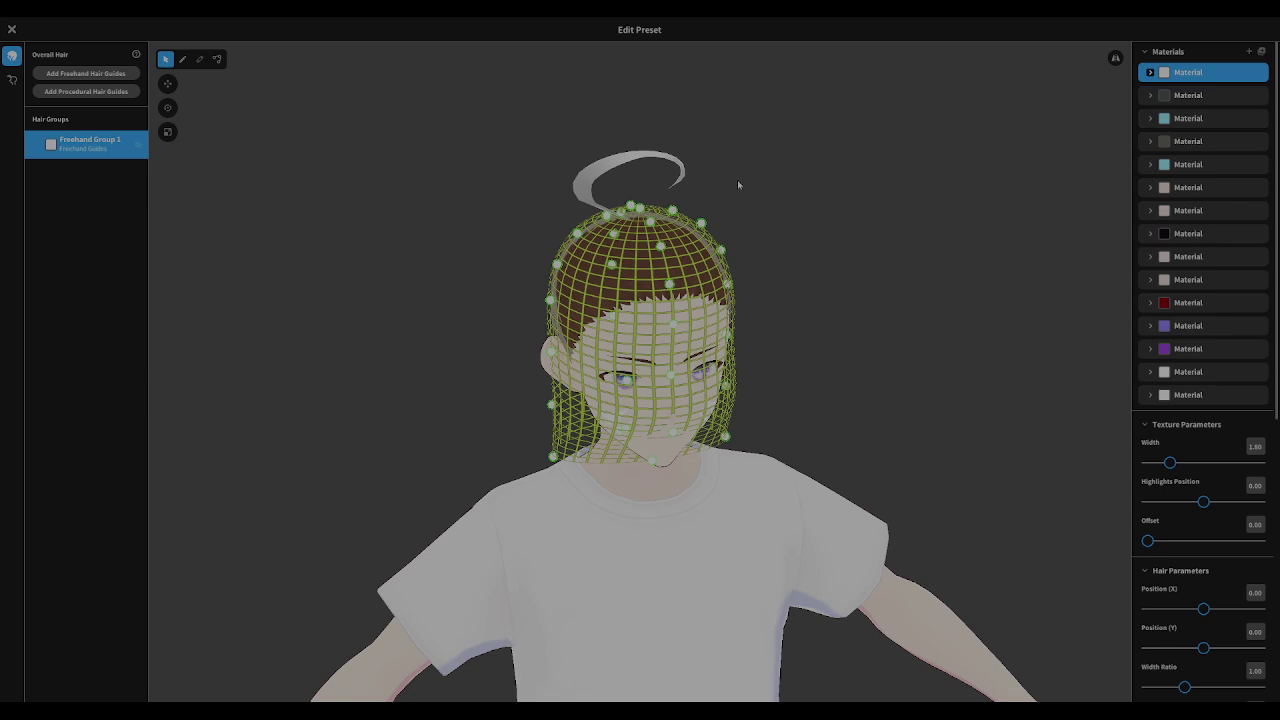
pyautogui.scroll(3, 738, 183)
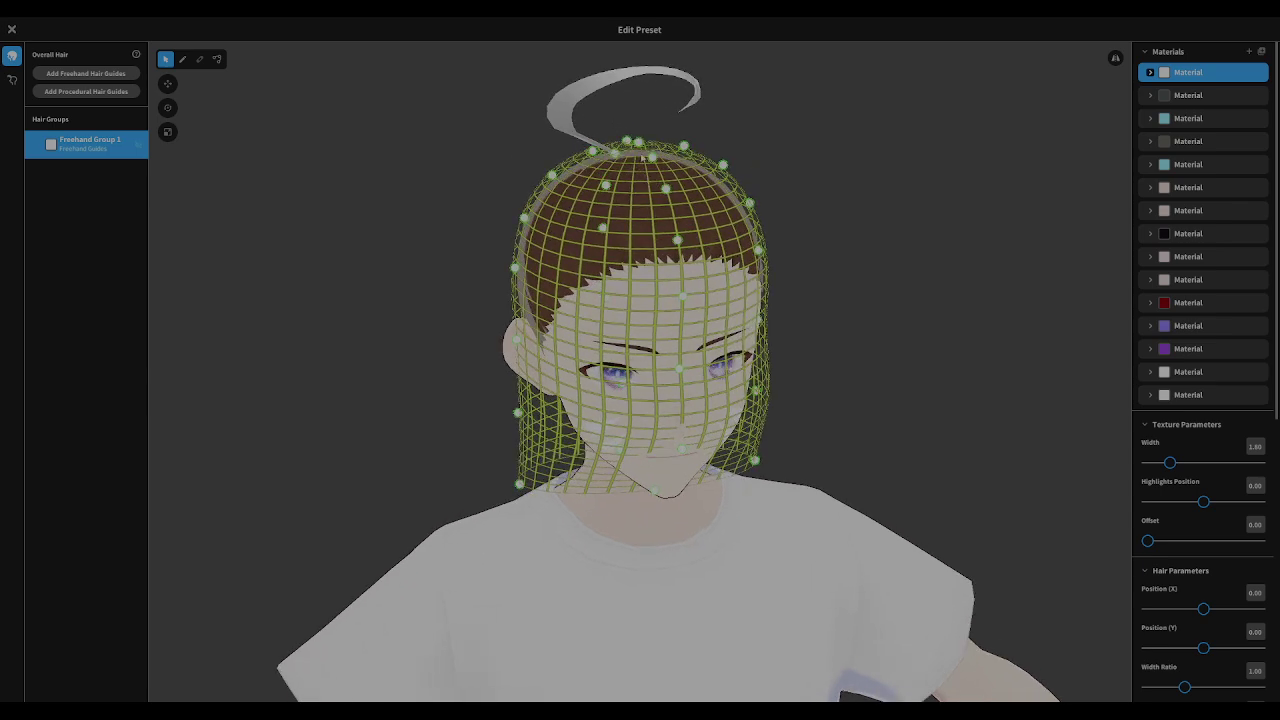
pyautogui.moveTo(640, 164); pyautogui.dragTo(622, 236, button='right')
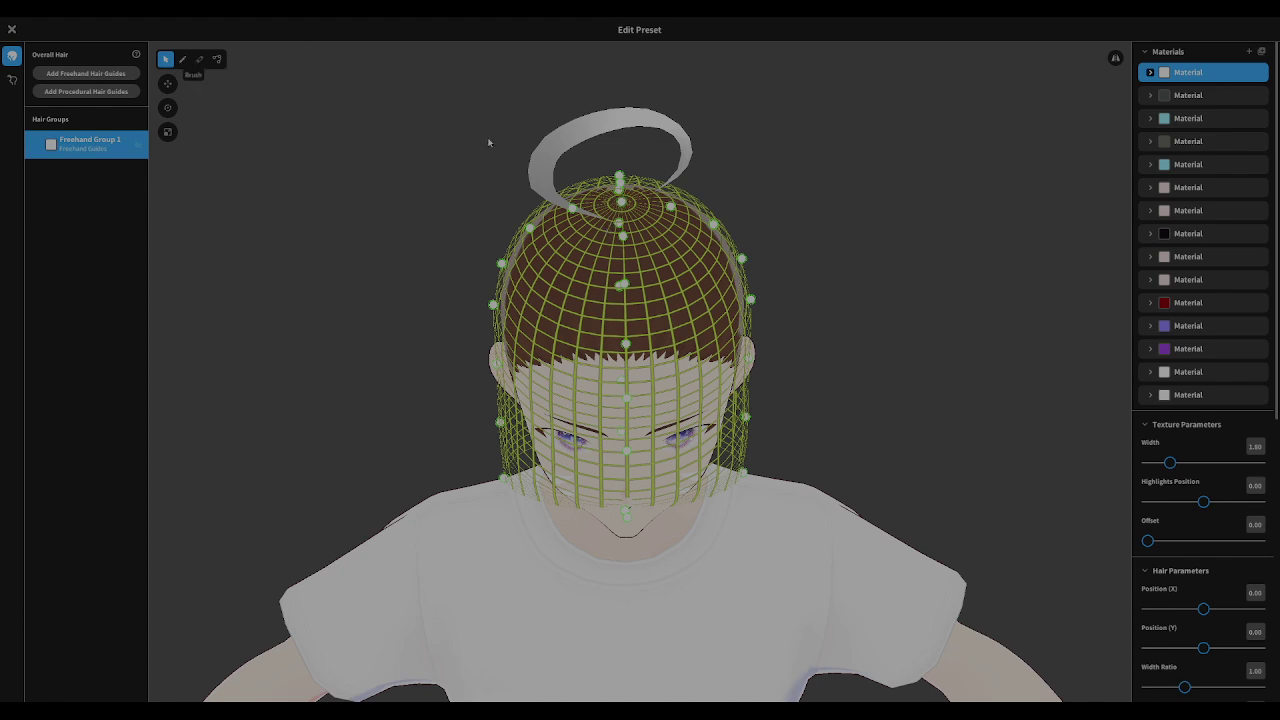
pyautogui.press('b')
pyautogui.moveTo(621, 220)
pyautogui.mouseDown()
pyautogui.moveTo(600, 365)
pyautogui.moveTo(628, 436)
pyautogui.moveTo(616, 445)
pyautogui.mouseUp()
pyautogui.moveTo(616, 445); pyautogui.dragTo(515, 425, button='right')
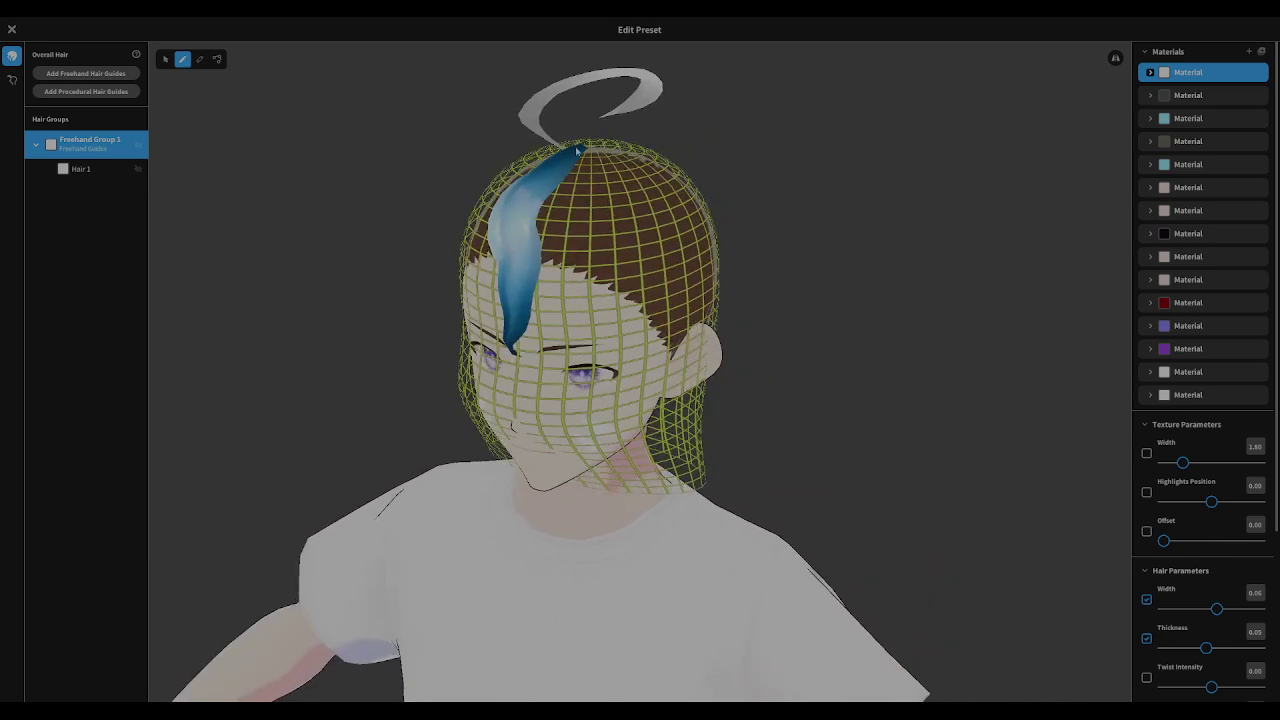
pyautogui.moveTo(586, 148)
pyautogui.mouseDown()
pyautogui.moveTo(543, 215)
pyautogui.moveTo(540, 345)
pyautogui.mouseUp()
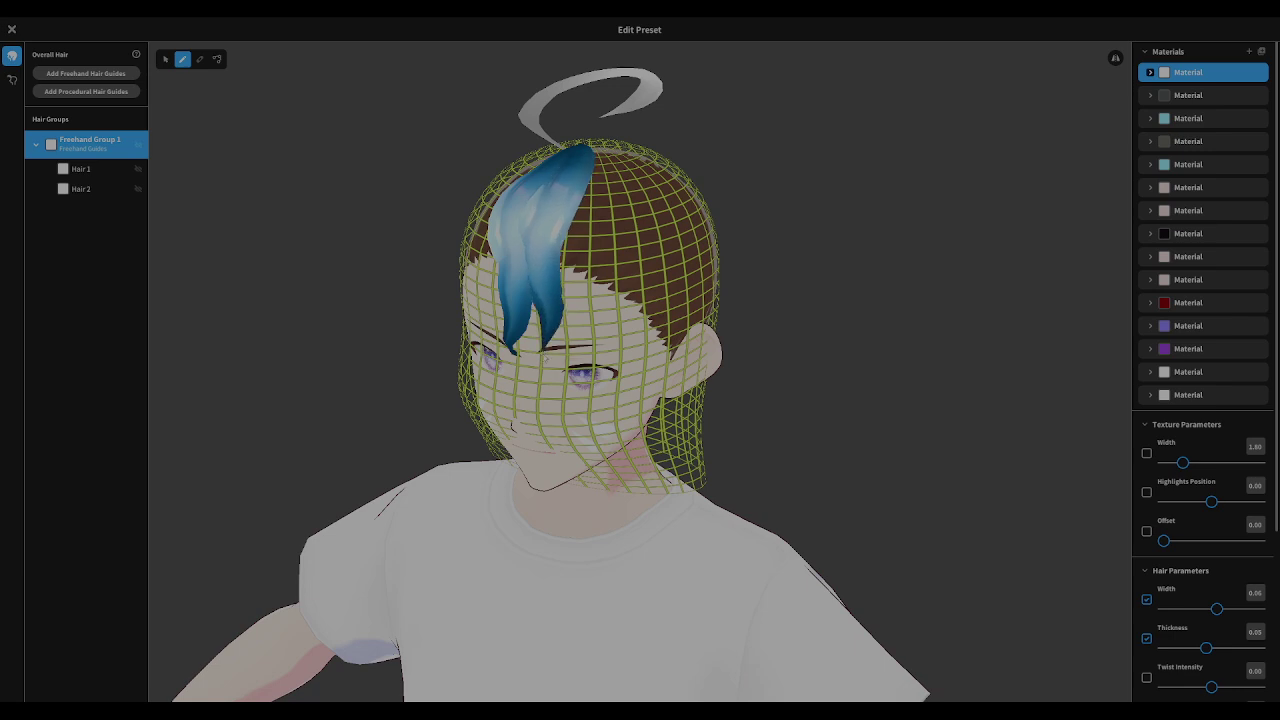
pyautogui.moveTo(592, 150)
pyautogui.mouseDown()
pyautogui.moveTo(600, 182)
pyautogui.moveTo(578, 302)
pyautogui.mouseUp()
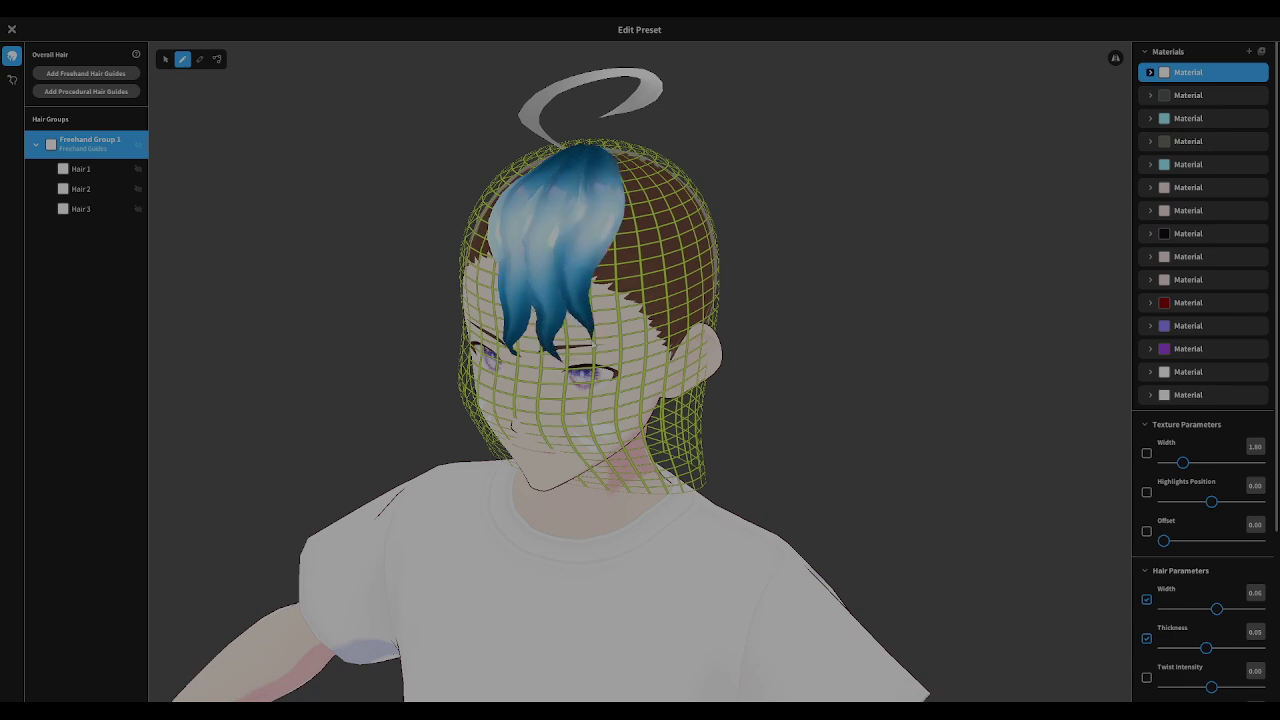
# Draw three more brush strands over the sides and front of the head, and close the hairstyle editor without saving
pyautogui.moveTo(625, 292); pyautogui.dragTo(593, 300, button='right')
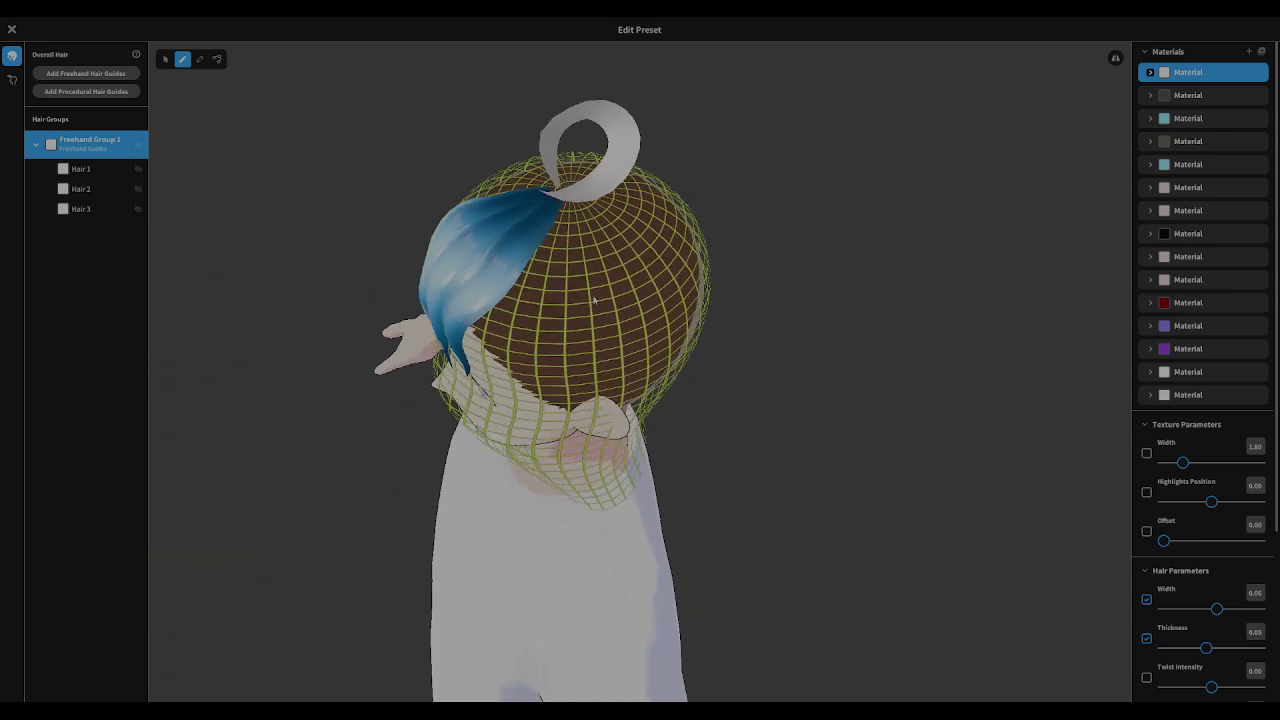
pyautogui.scroll(-3, 1210, 395)
pyautogui.scroll(3, 1210, 395)
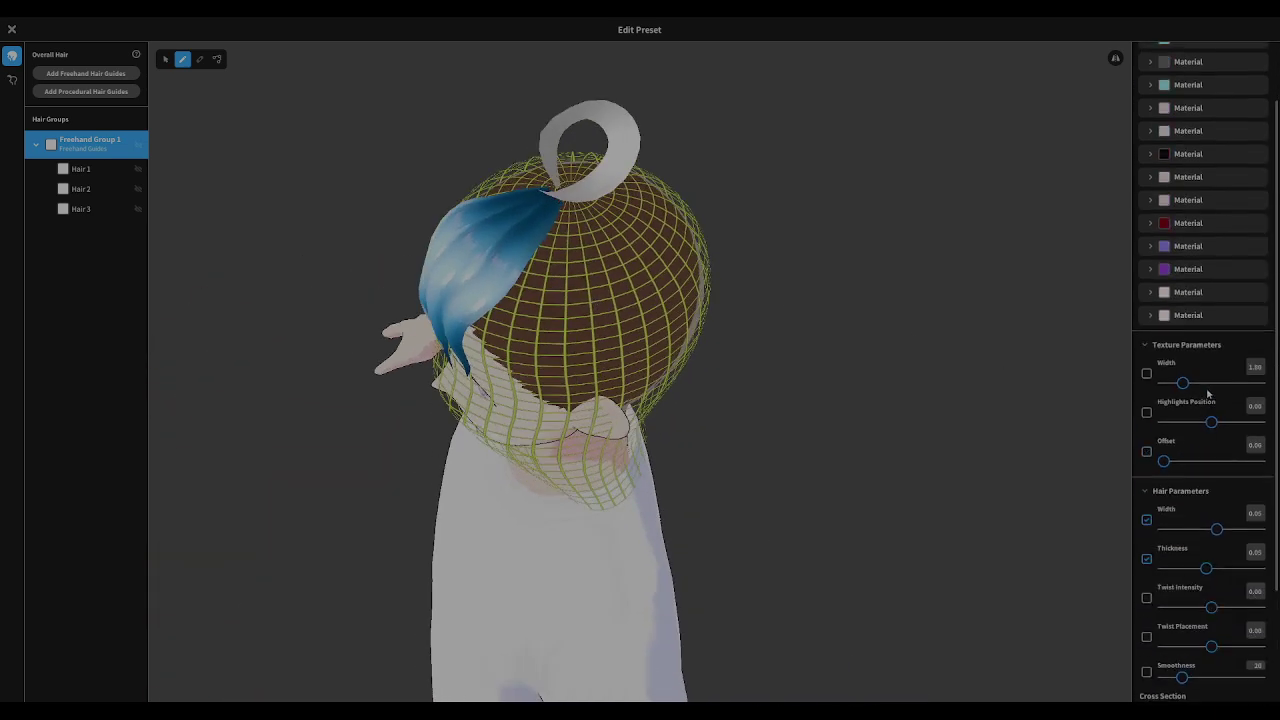
pyautogui.moveTo(563, 210)
pyautogui.mouseDown()
pyautogui.moveTo(546, 300)
pyautogui.moveTo(531, 335)
pyautogui.moveTo(490, 360)
pyautogui.mouseUp()
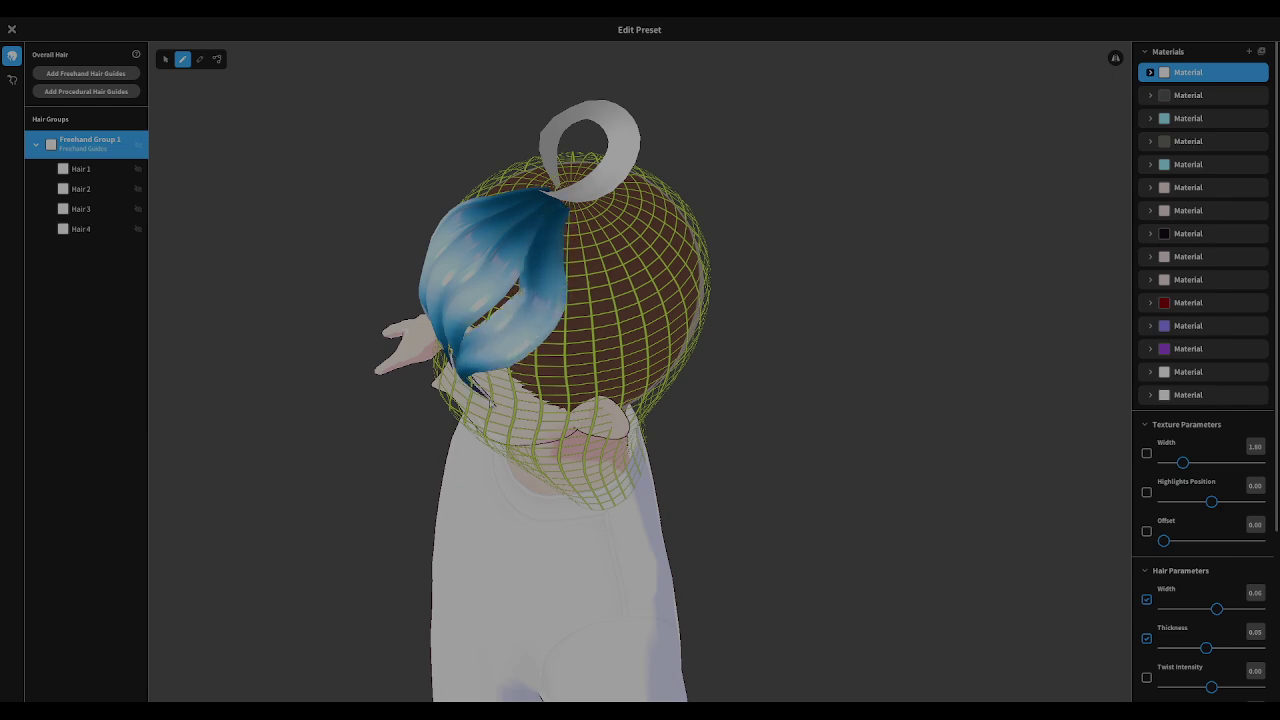
pyautogui.press('1')
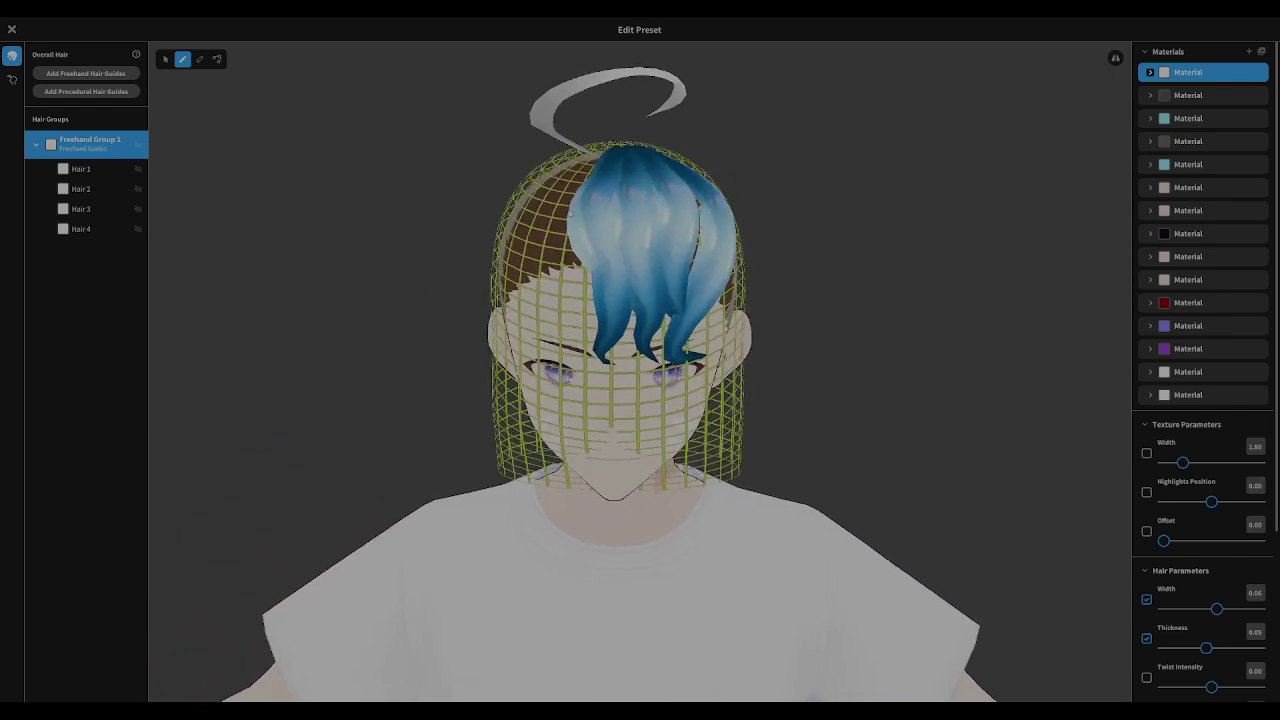
pyautogui.moveTo(606, 155)
pyautogui.mouseDown()
pyautogui.moveTo(572, 185)
pyautogui.moveTo(566, 240)
pyautogui.moveTo(573, 291)
pyautogui.mouseUp()
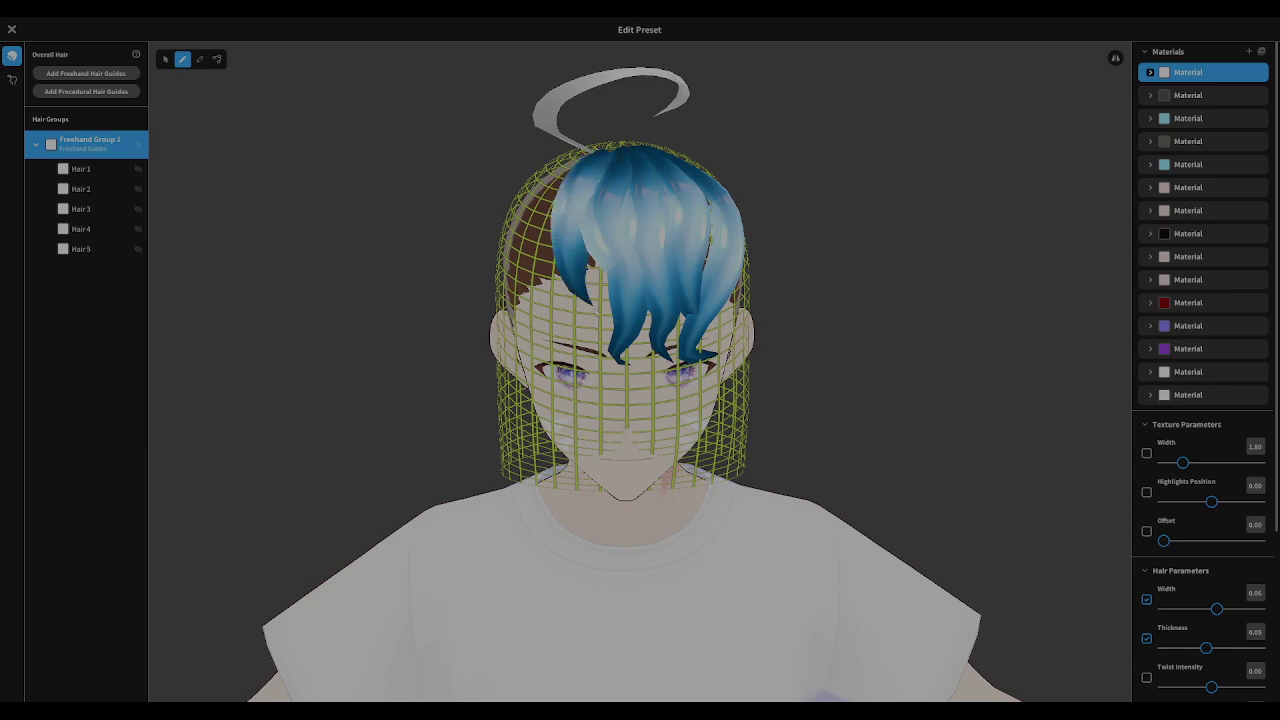
pyautogui.moveTo(590, 157); pyautogui.dragTo(648, 175, button='right')
pyautogui.moveTo(688, 168)
pyautogui.mouseDown()
pyautogui.moveTo(688, 256)
pyautogui.moveTo(760, 292)
pyautogui.moveTo(735, 405)
pyautogui.moveTo(660, 400)
pyautogui.moveTo(698, 347)
pyautogui.moveTo(690, 372)
pyautogui.moveTo(655, 320)
pyautogui.moveTo(640, 262)
pyautogui.mouseUp()
pyautogui.moveTo(640, 262); pyautogui.dragTo(796, 212, button='right')
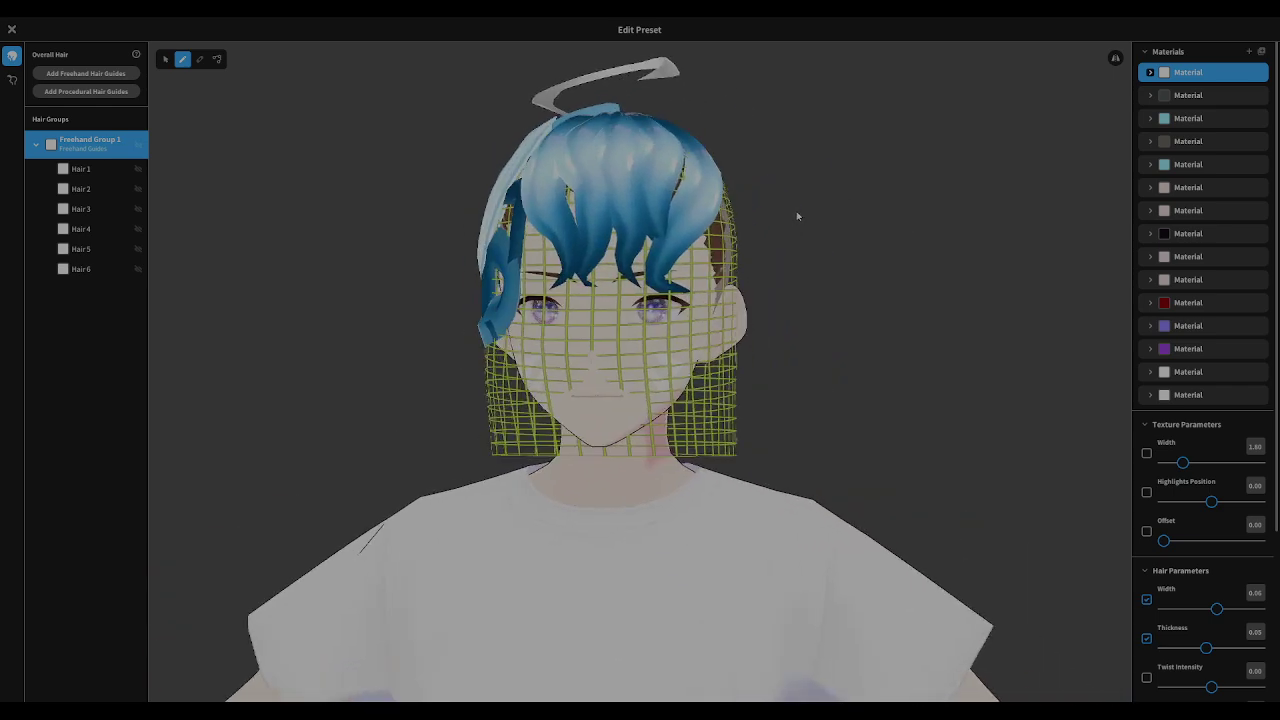
pyautogui.click(12, 29)
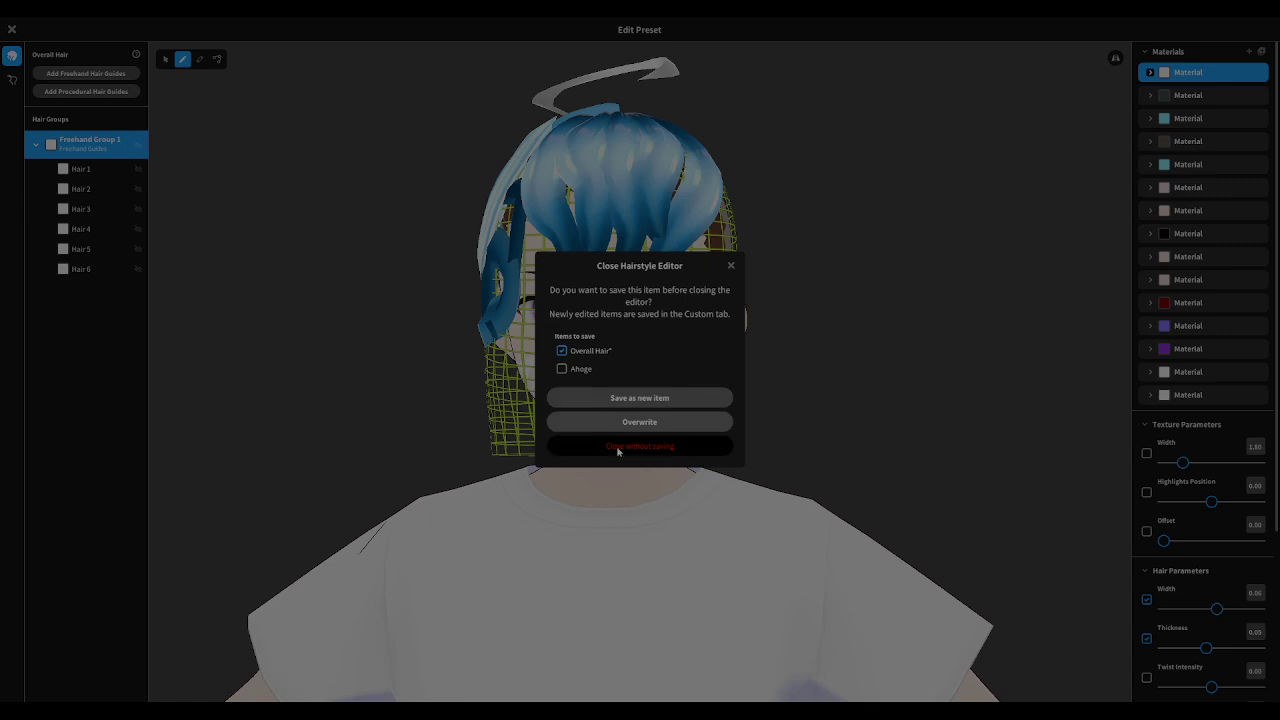
pyautogui.click(670, 453)
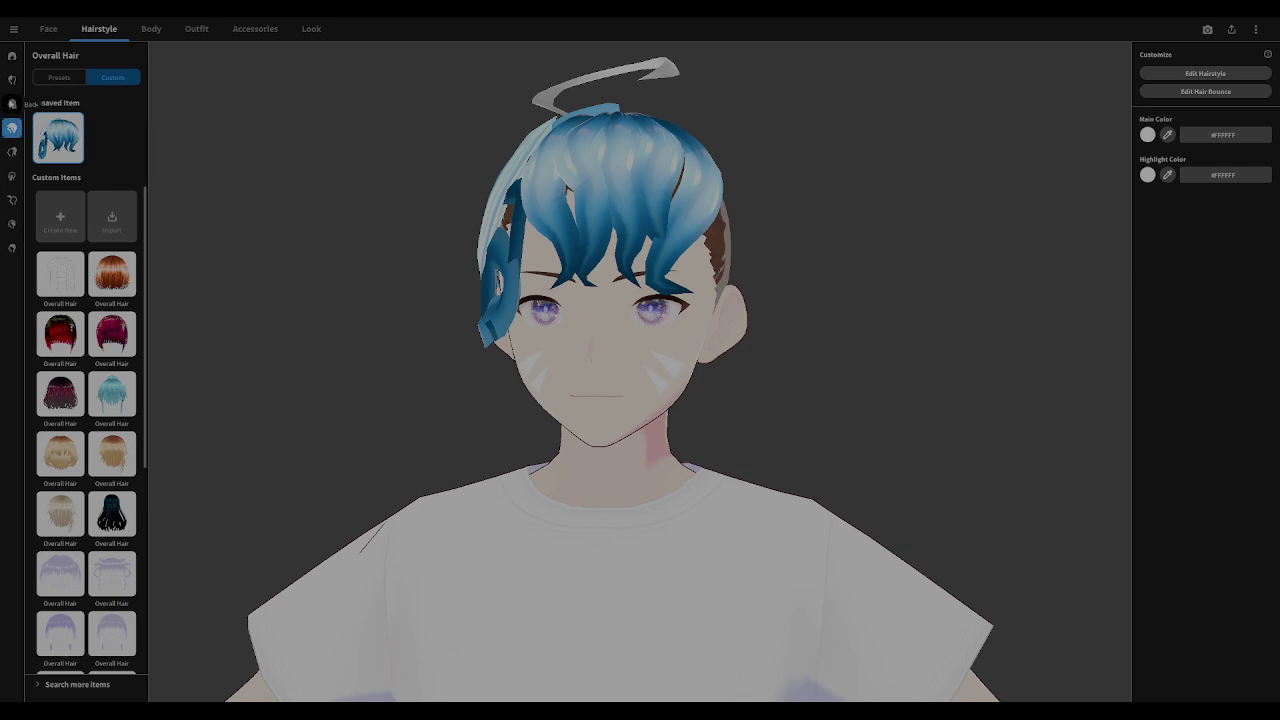
# Apply the first Overall Hair preset in the second row and edit it without saving temporary items, selecting its first freehand group
pyautogui.click(57, 78)
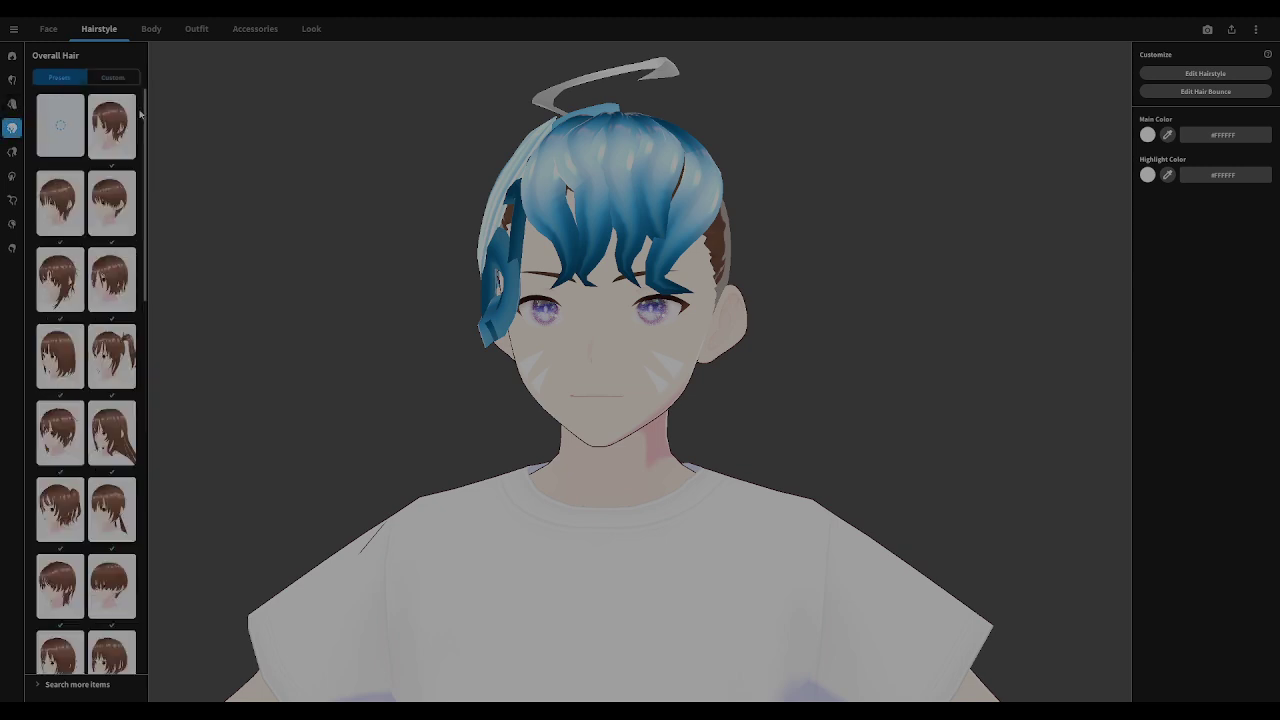
pyautogui.click(75, 200)
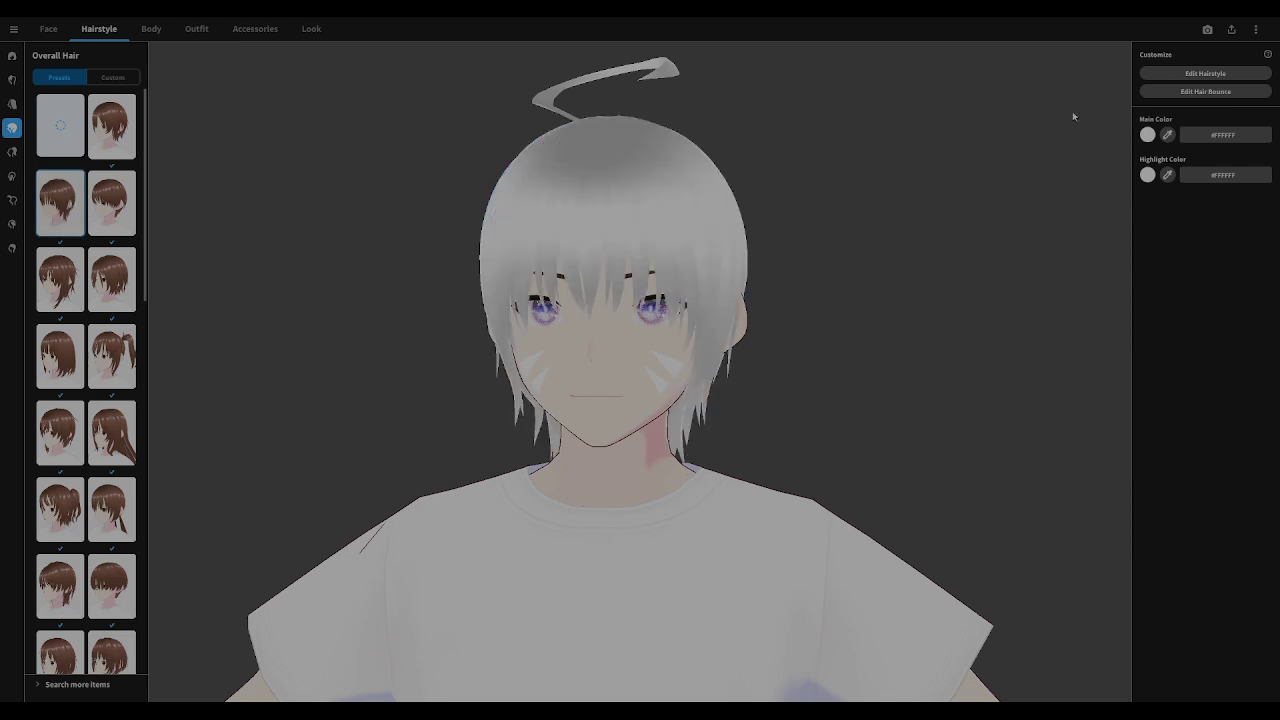
pyautogui.click(1200, 77)
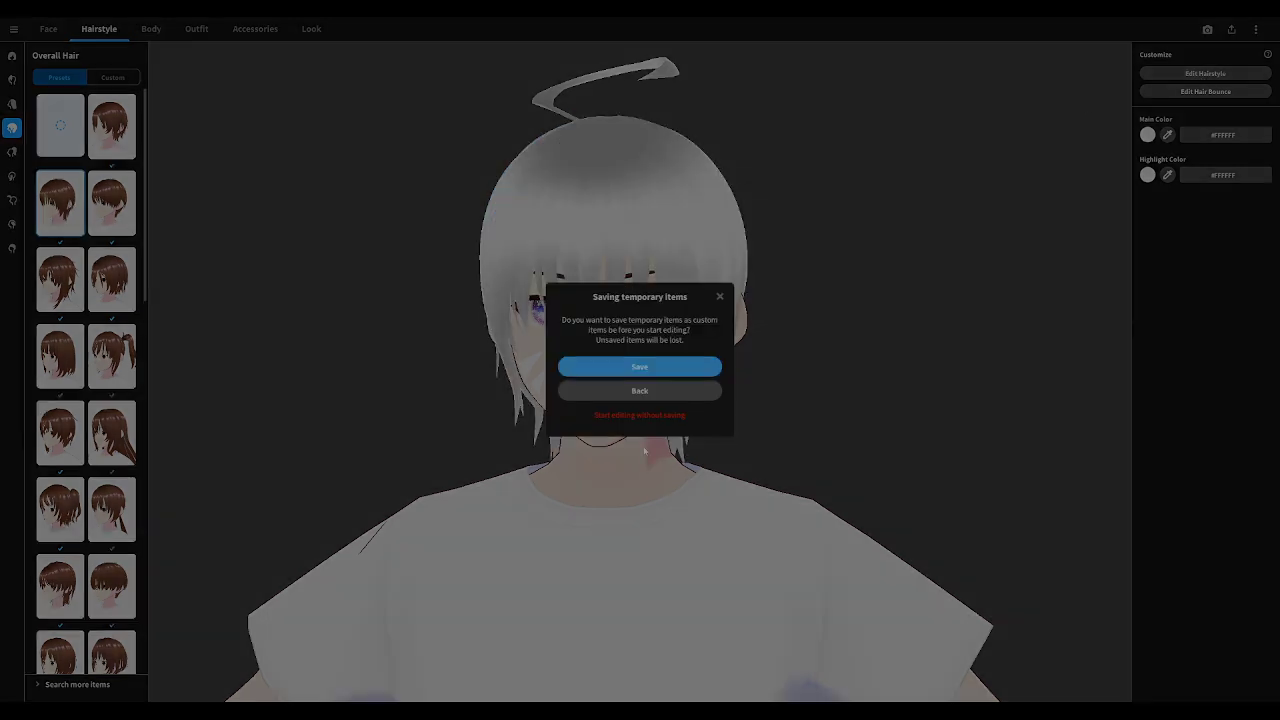
pyautogui.click(640, 415)
pyautogui.moveTo(647, 417); pyautogui.dragTo(374, 300, button='right')
pyautogui.click(61, 152)
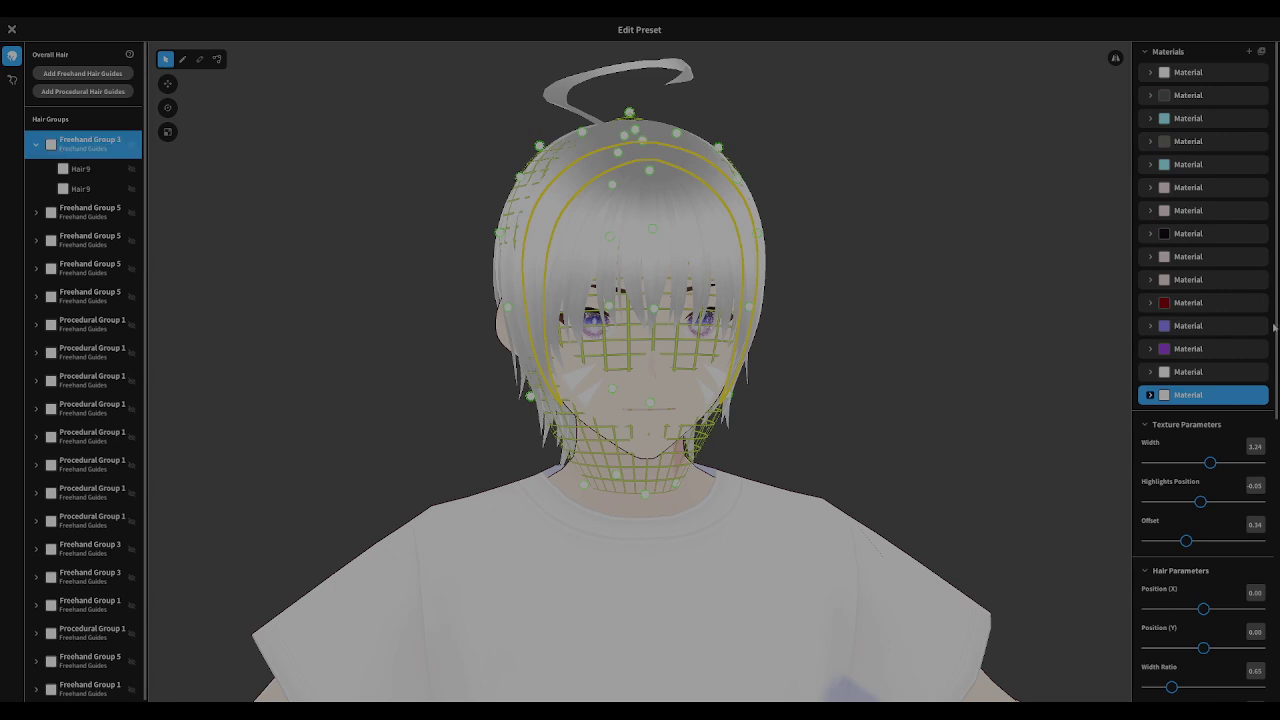
# Import the dark red hair texture into a new base layer of the selected group's material and close the texture editor
pyautogui.click(1150, 395)
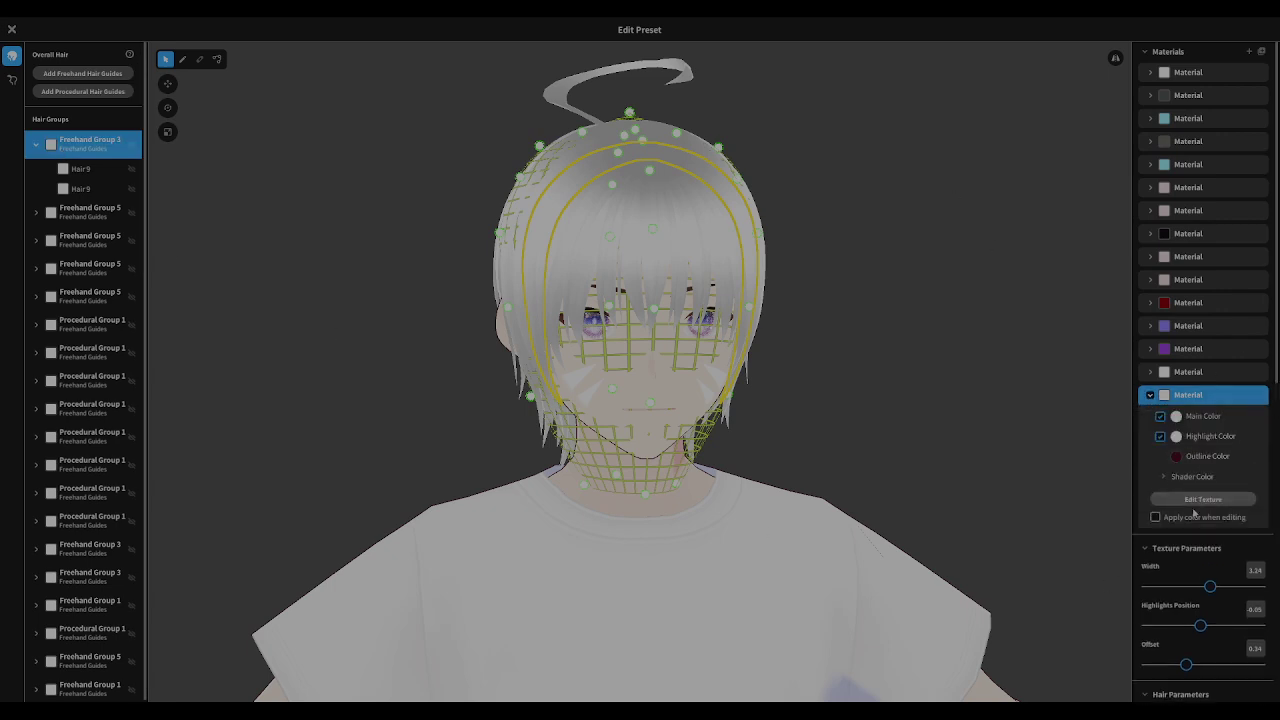
pyautogui.click(1197, 500)
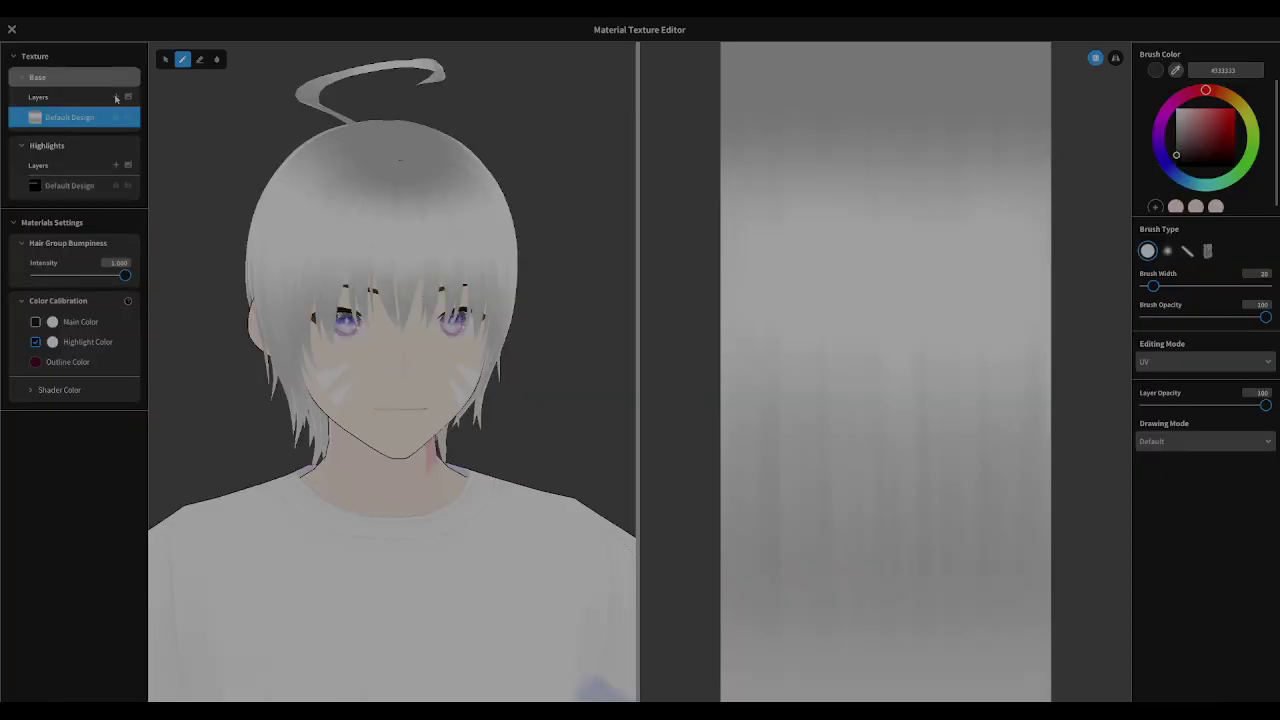
pyautogui.click(116, 97)
pyautogui.rightClick(60, 127)
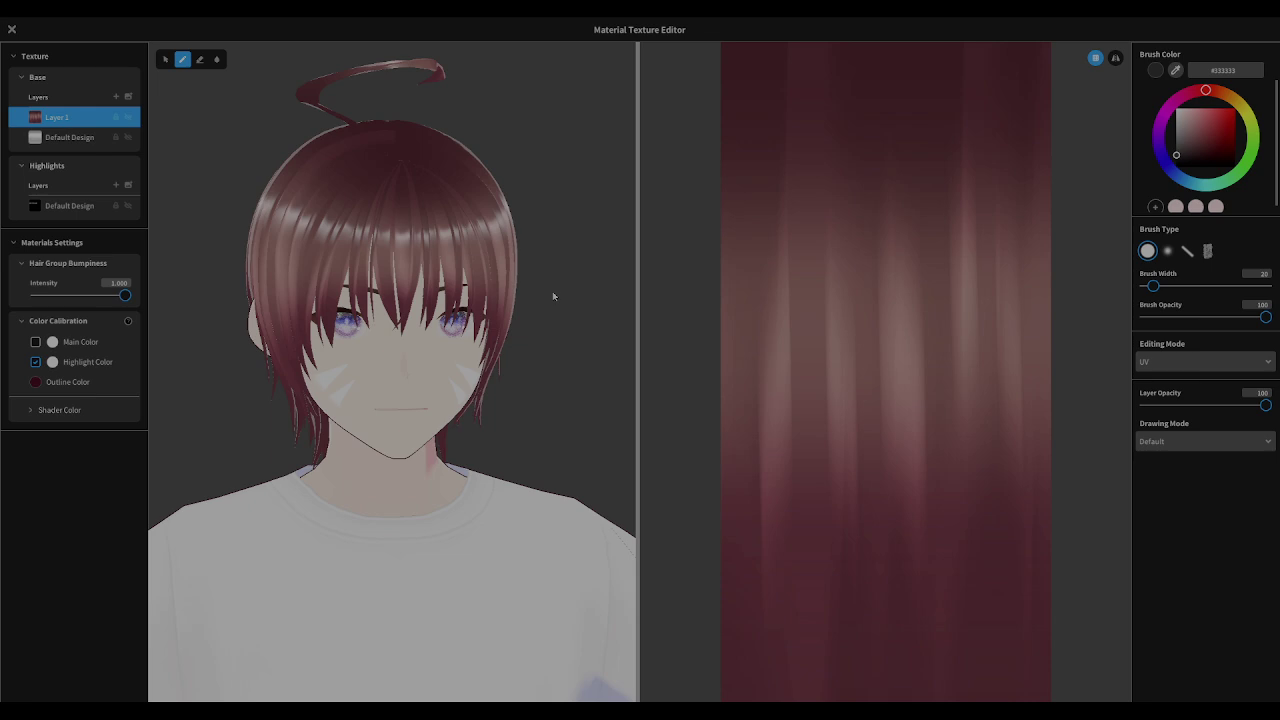
pyautogui.moveTo(552, 291); pyautogui.dragTo(220, 185, button='right')
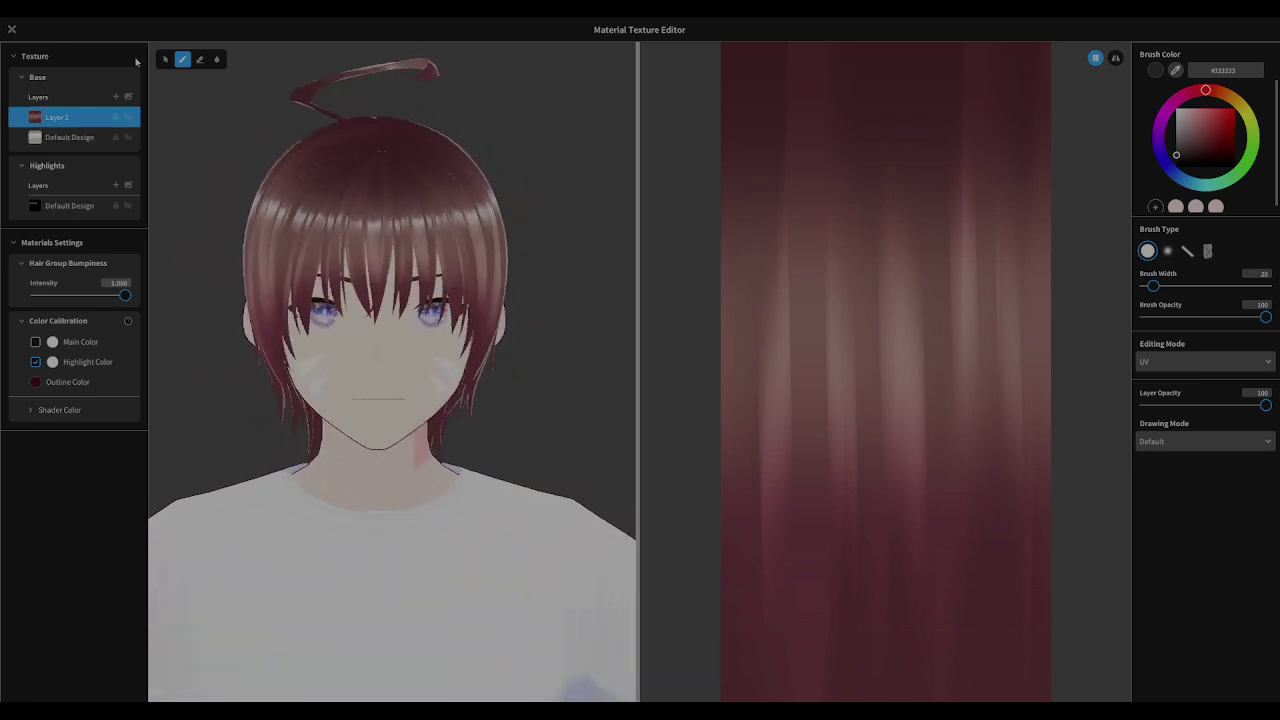
pyautogui.press('Escape')
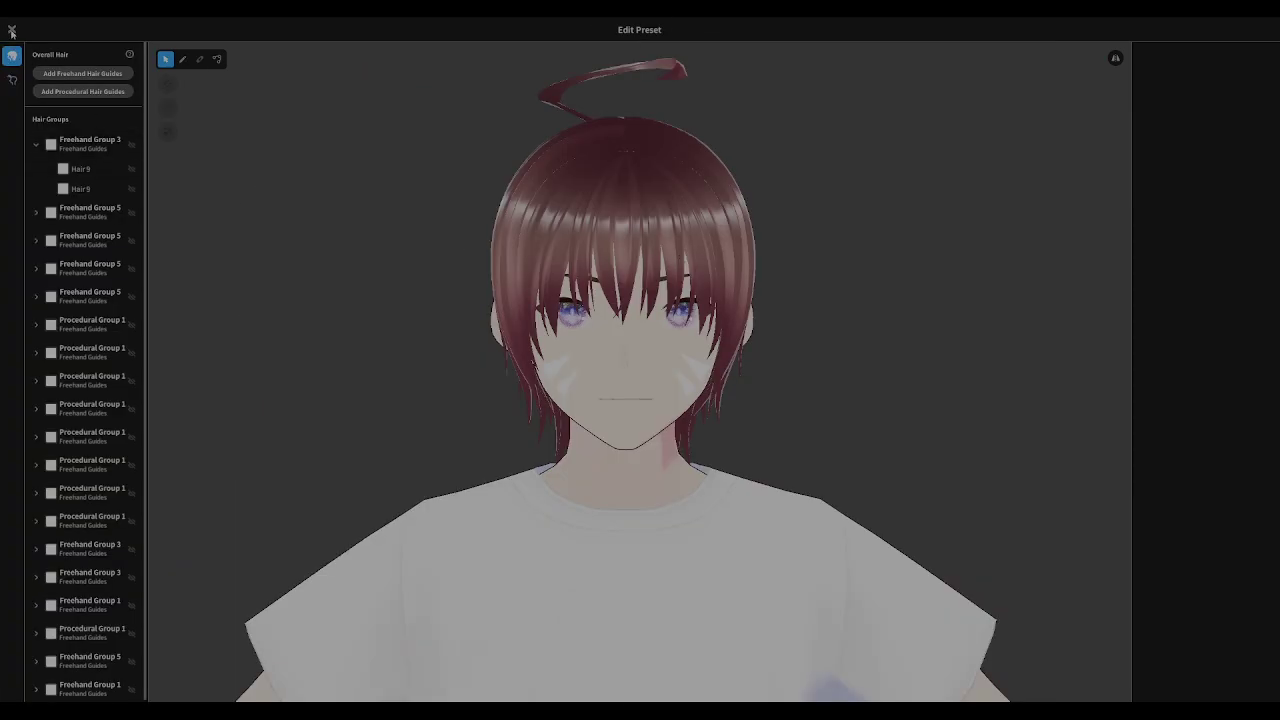
# Close the hairstyle editor, saving both Overall Hair and Ahoge as new items
pyautogui.click(12, 30)
pyautogui.click(568, 351)
pyautogui.click(568, 369)
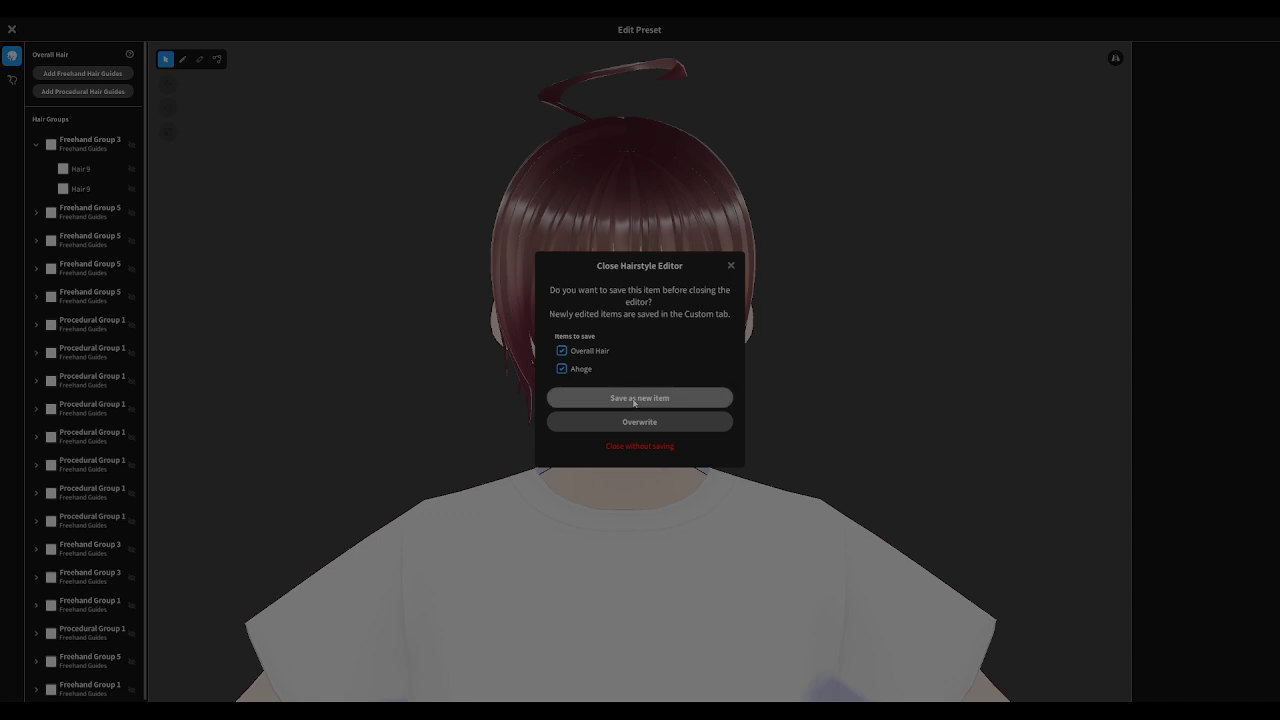
pyautogui.click(634, 398)
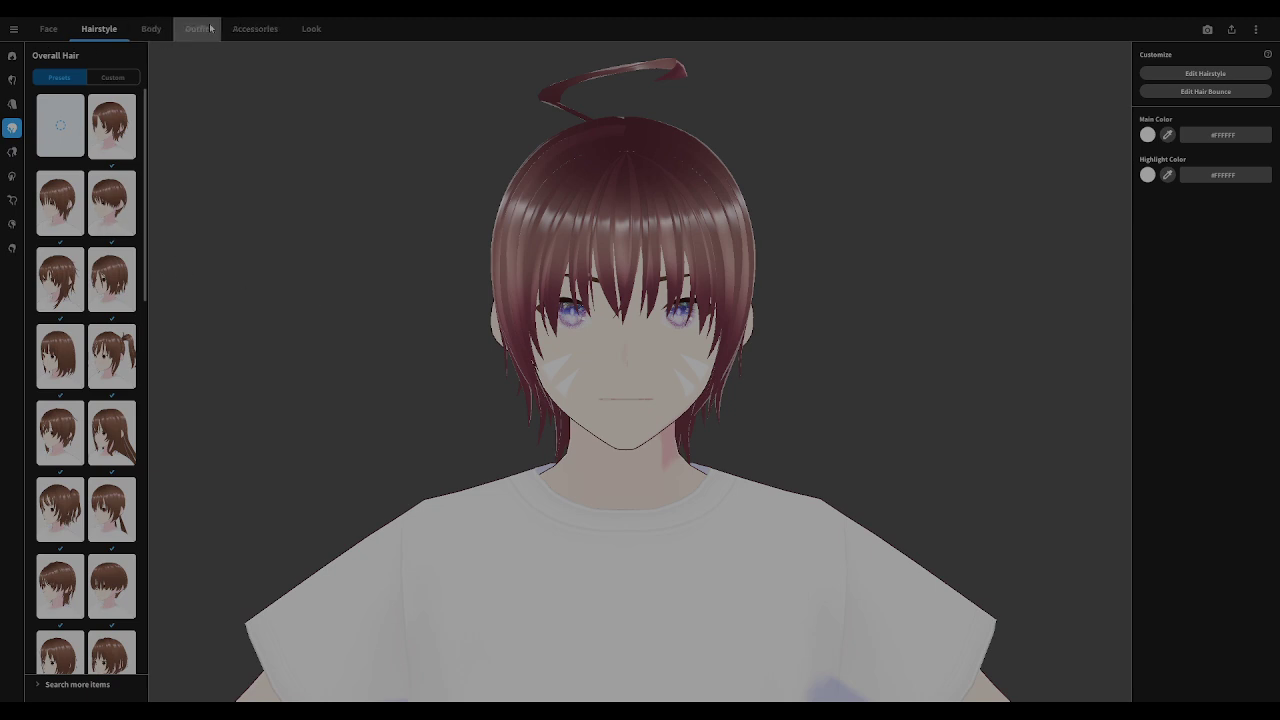
# Open the texture of the face's custom irises for editing and show the green Layer 7
pyautogui.click(40, 30)
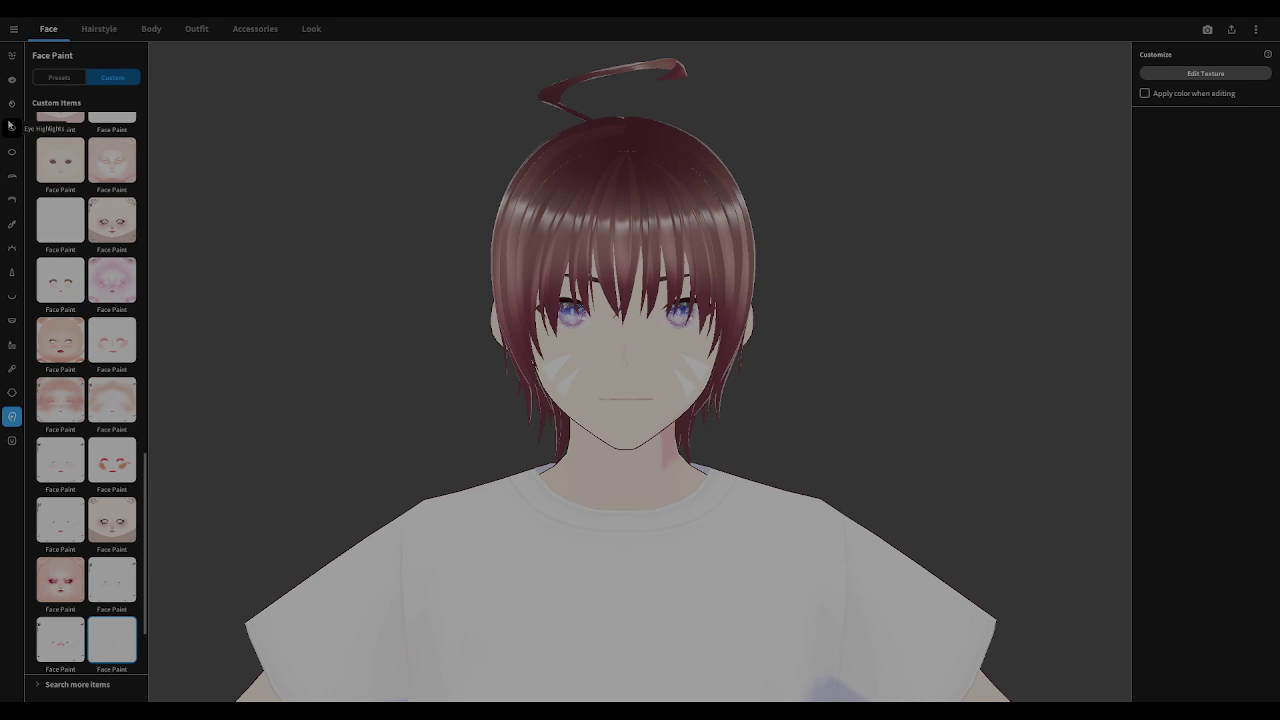
pyautogui.click(12, 127)
pyautogui.click(11, 104)
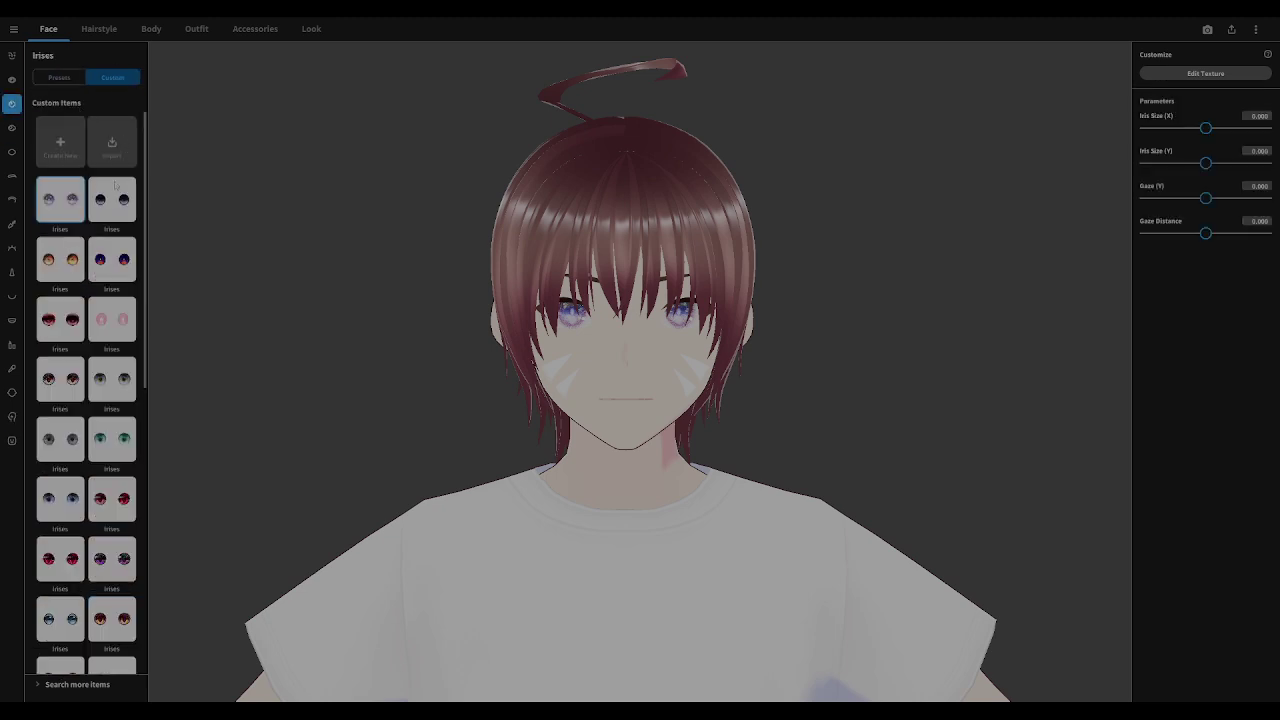
pyautogui.click(1192, 74)
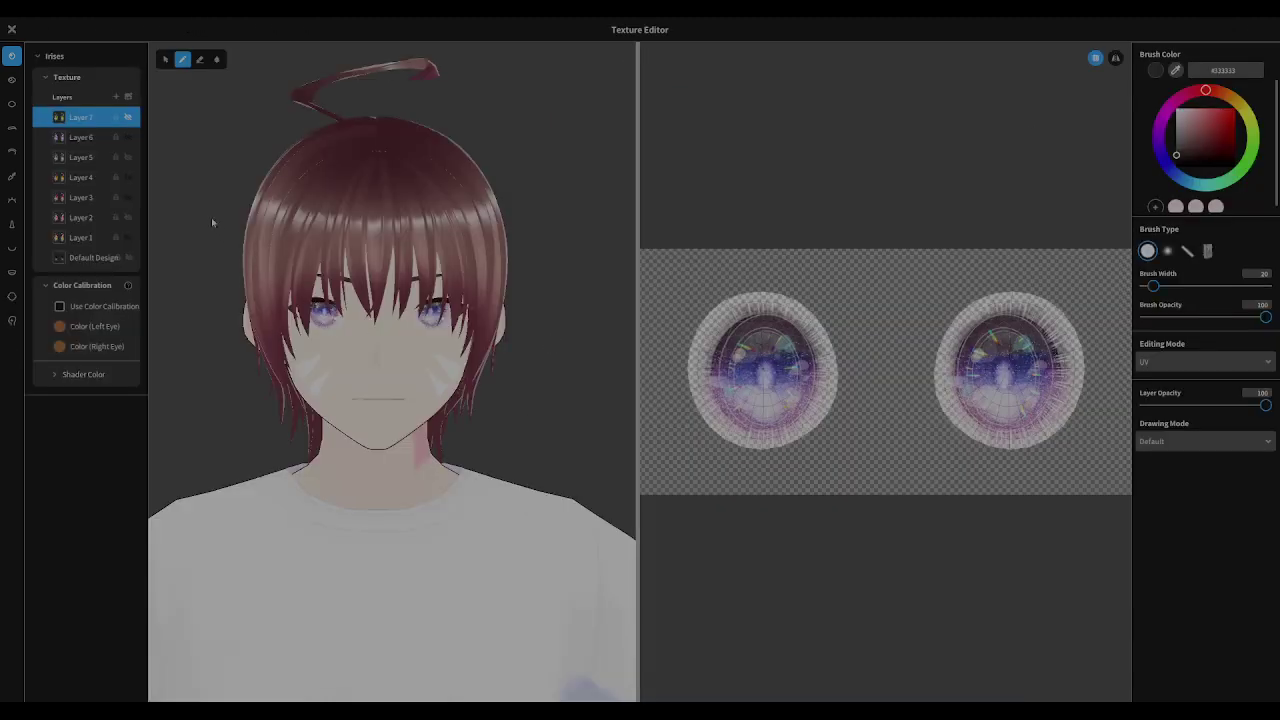
pyautogui.click(127, 117)
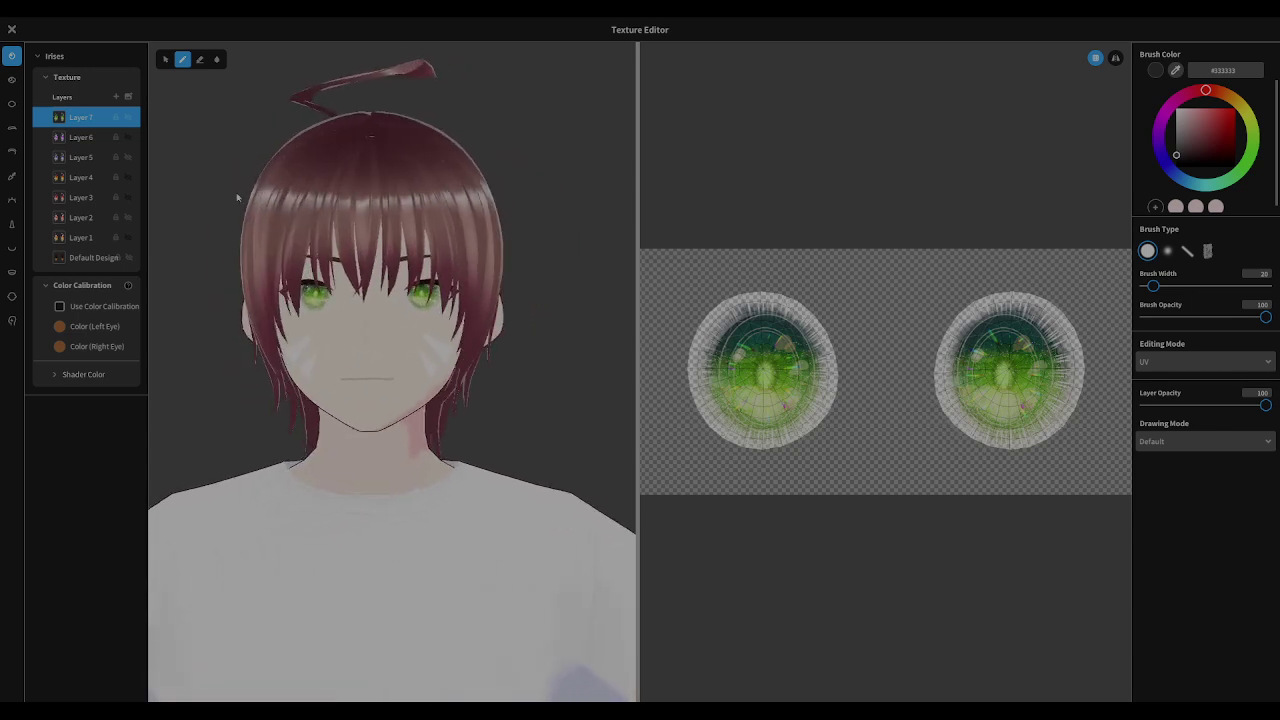
# Hide the differently coloured iris layers below Layer 7 and overwrite the custom Irises item
pyautogui.click(126, 237)
pyautogui.click(122, 217)
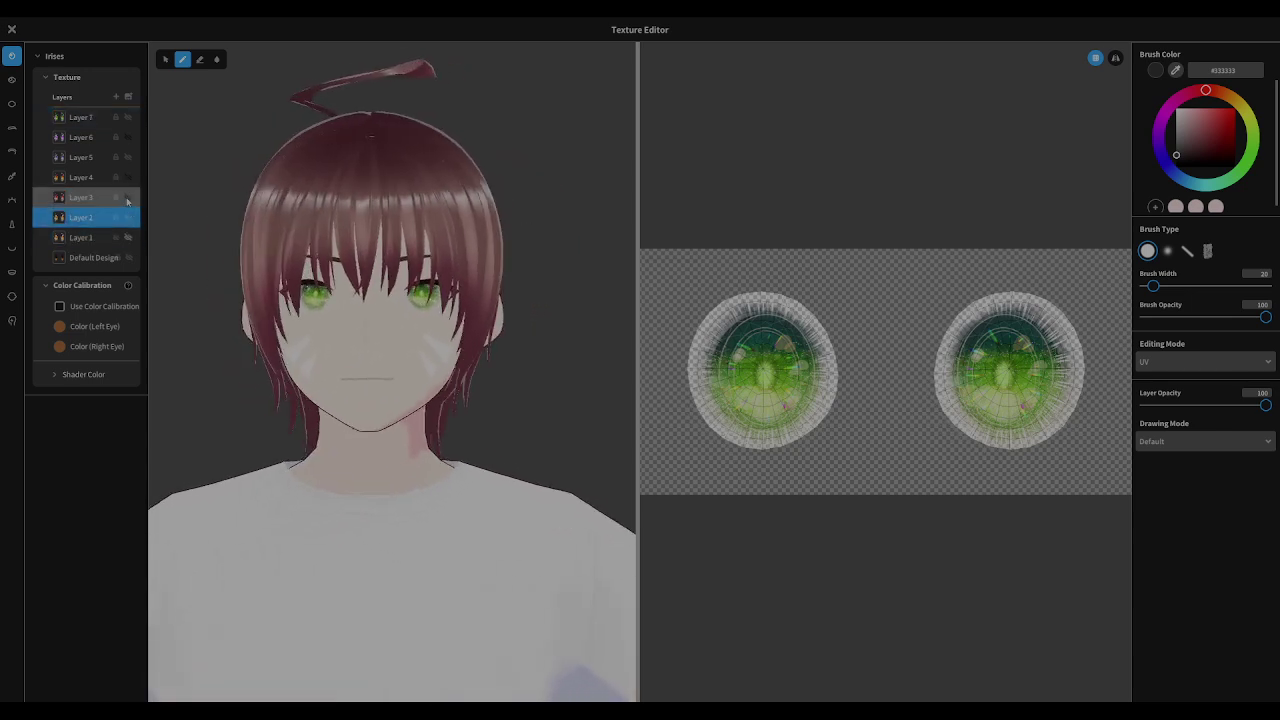
pyautogui.click(125, 177)
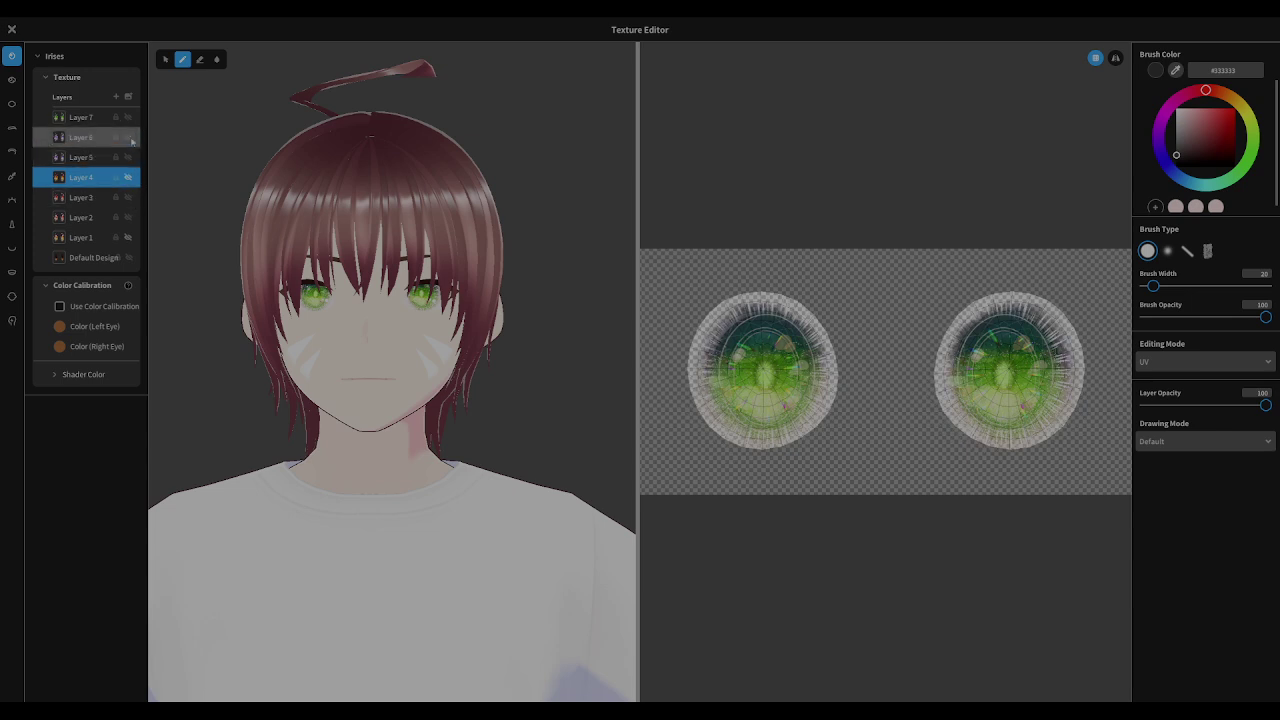
pyautogui.click(125, 137)
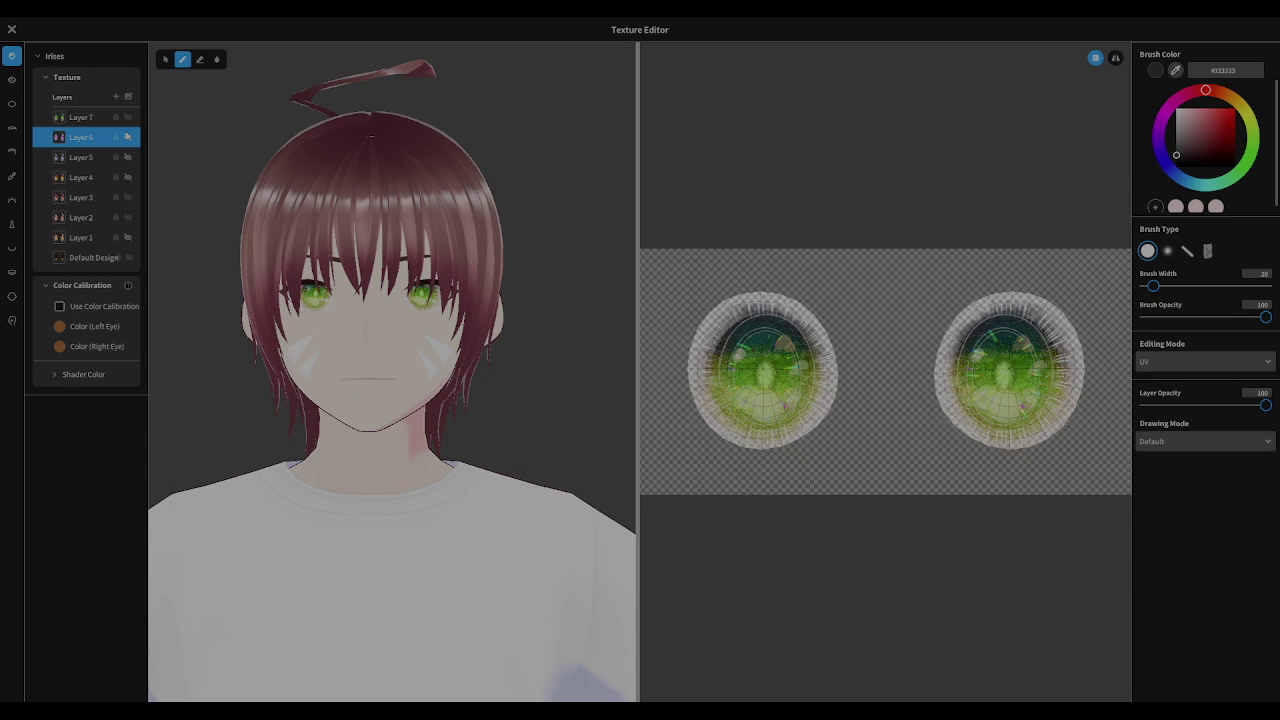
pyautogui.click(11, 29)
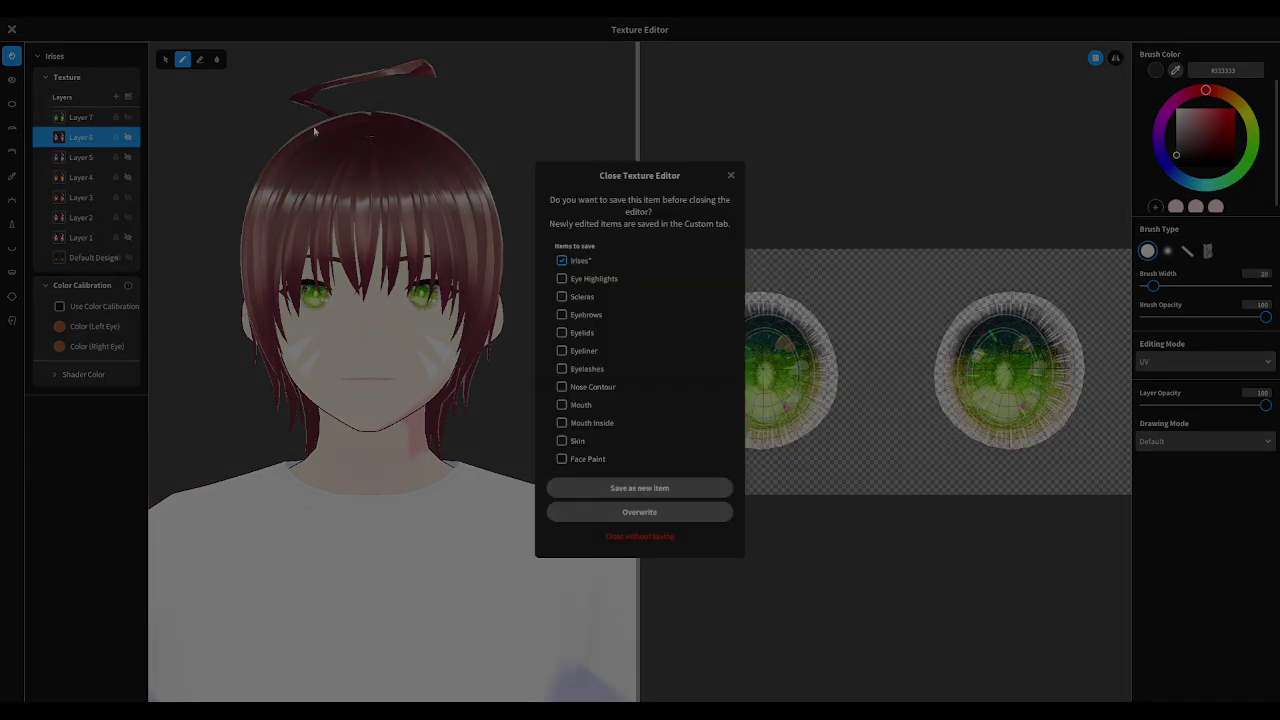
pyautogui.click(640, 511)
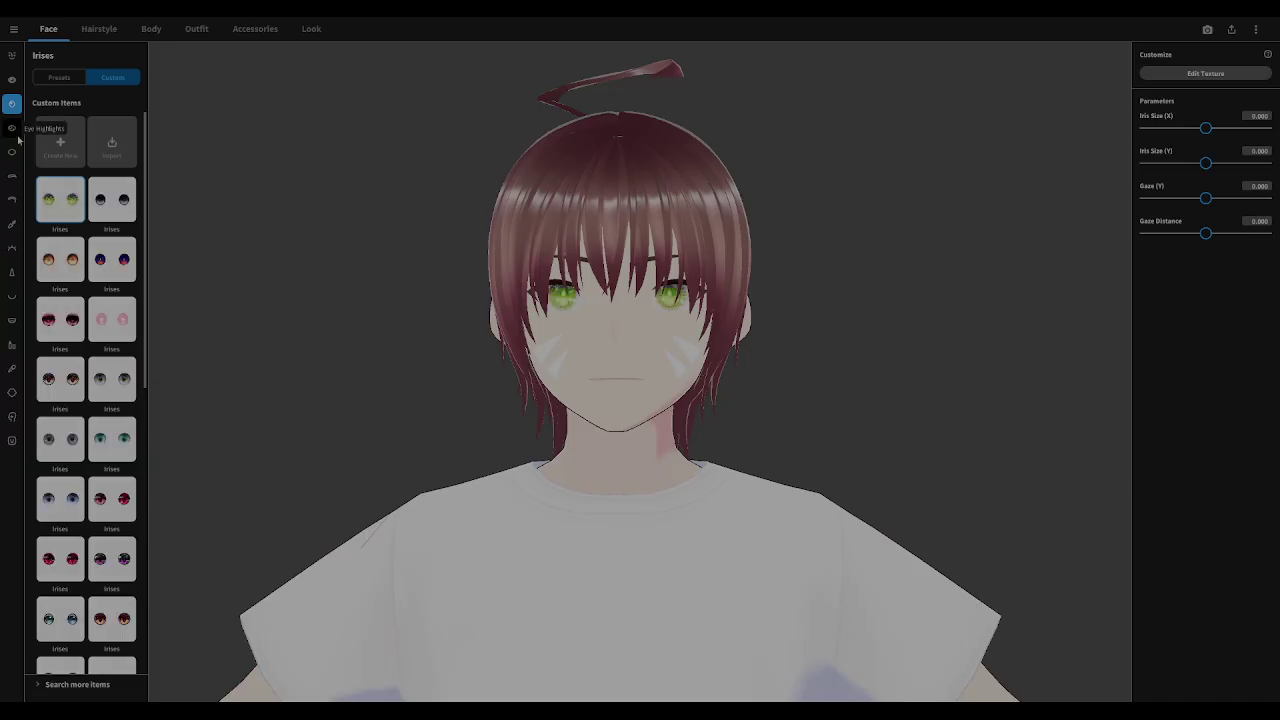
# Try the custom top セーラー水着(白) on the character and turn the model slightly to view it
pyautogui.click(197, 29)
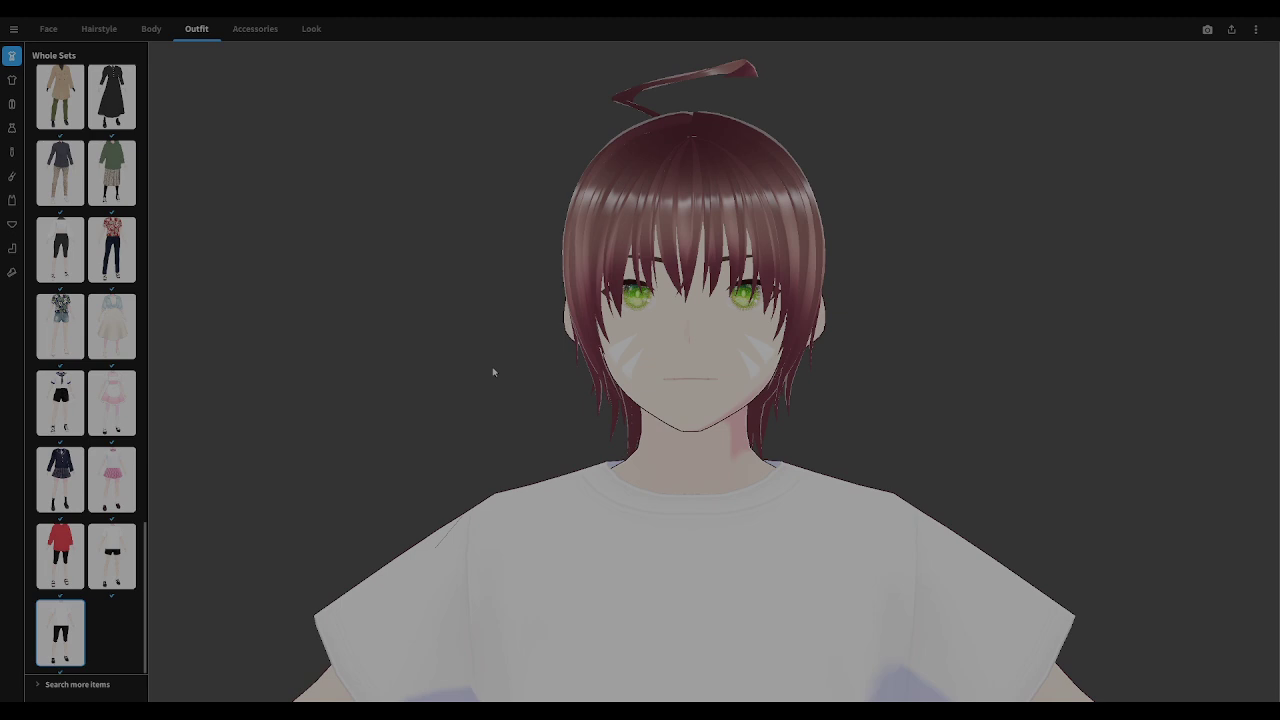
pyautogui.click(12, 79)
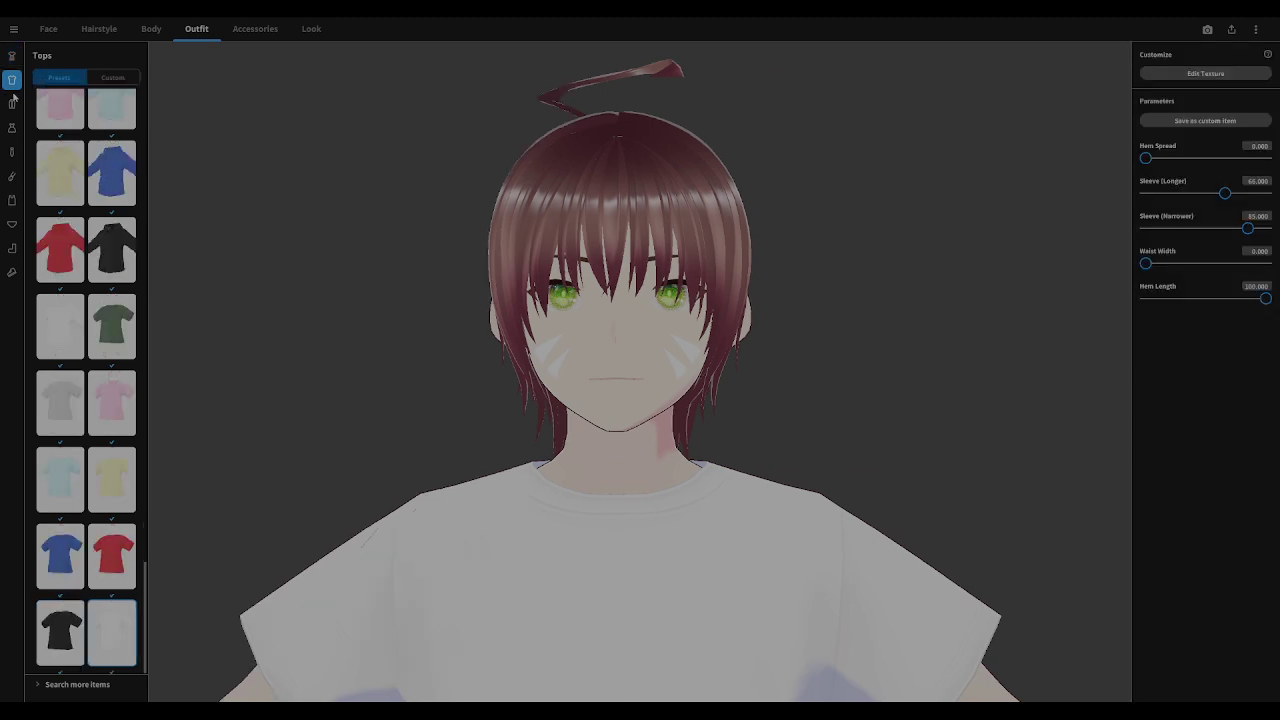
pyautogui.click(120, 78)
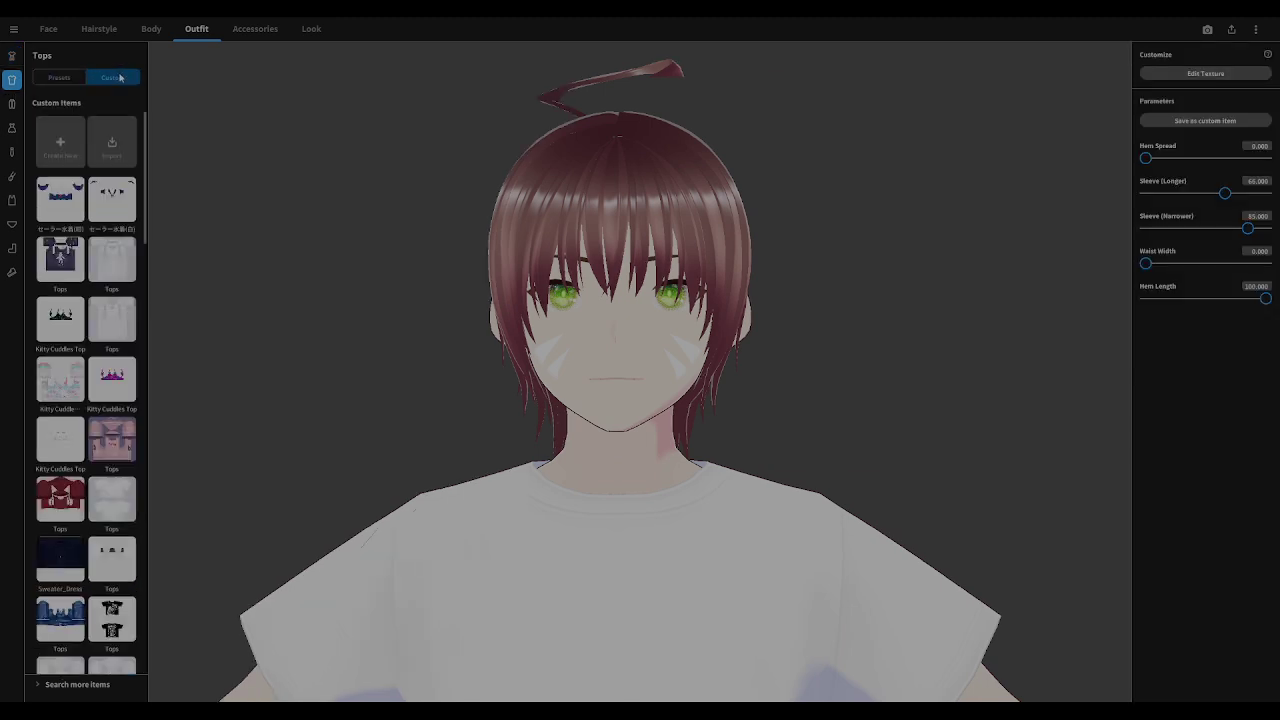
pyautogui.click(108, 206)
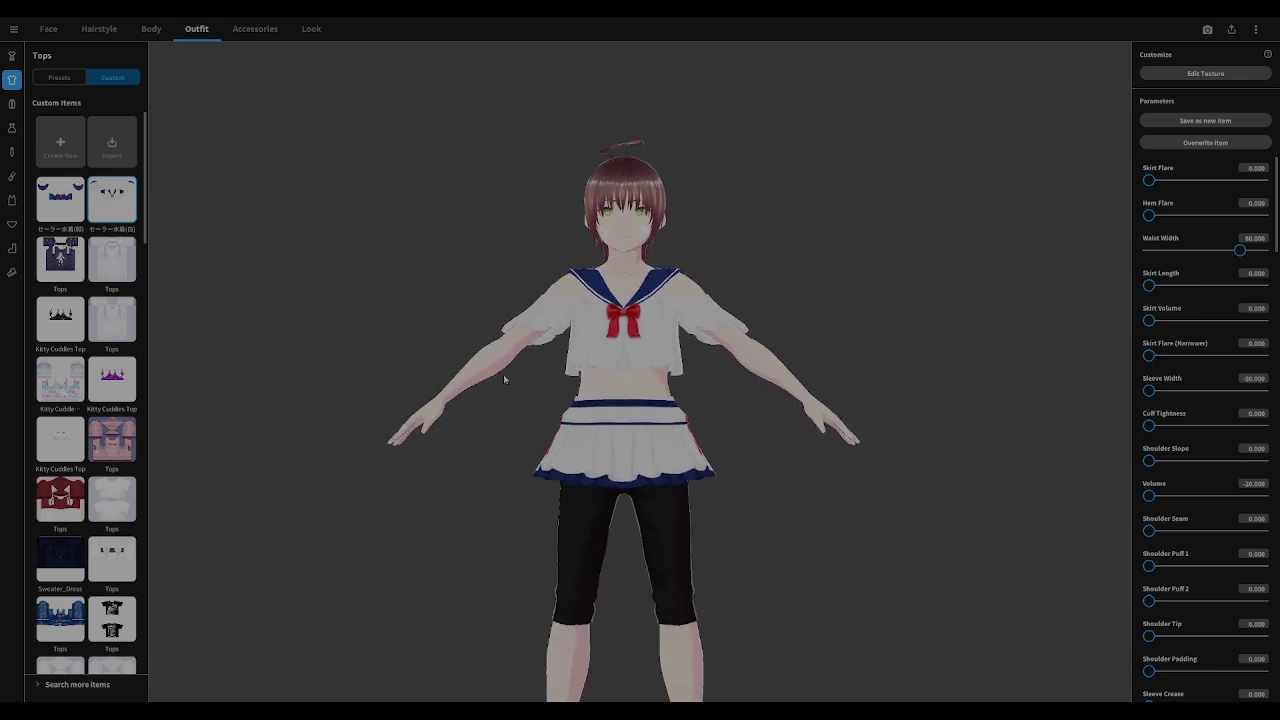
pyautogui.moveTo(523, 359); pyautogui.dragTo(570, 338, button='right')
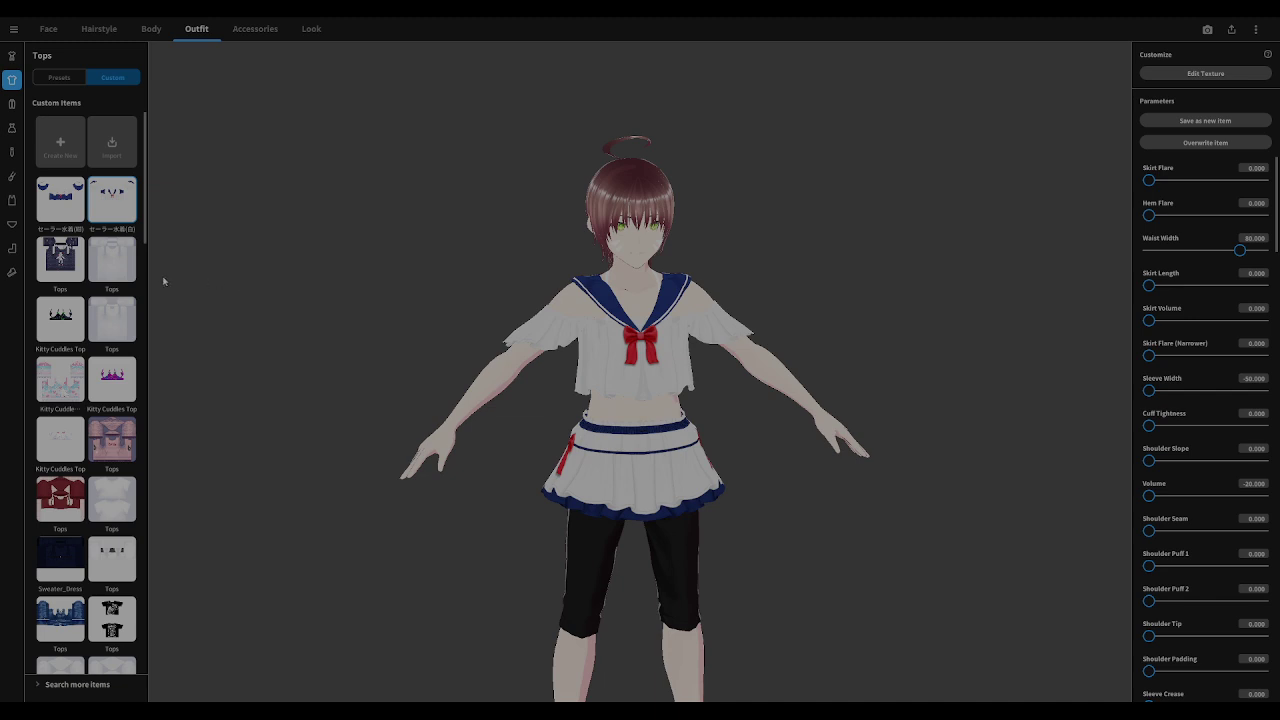
# Dress the character in the black tracksuit whole set with striped socks
pyautogui.click(11, 103)
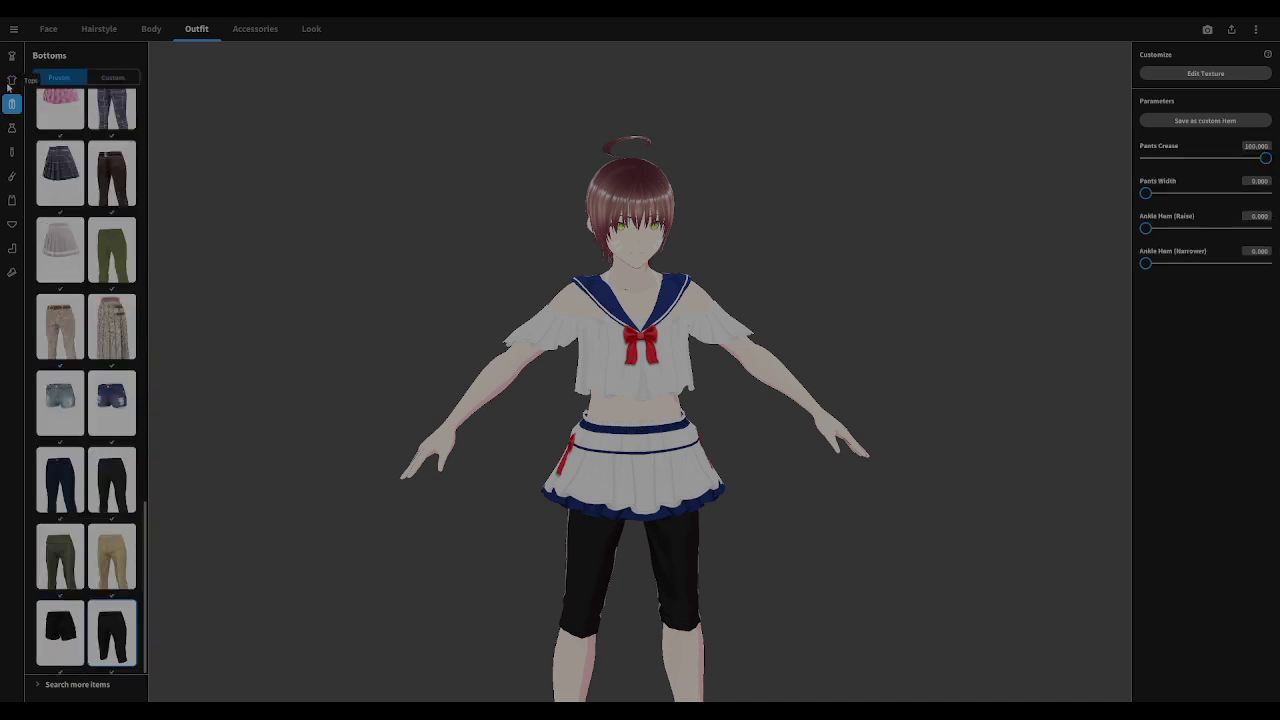
pyautogui.click(11, 80)
pyautogui.click(11, 56)
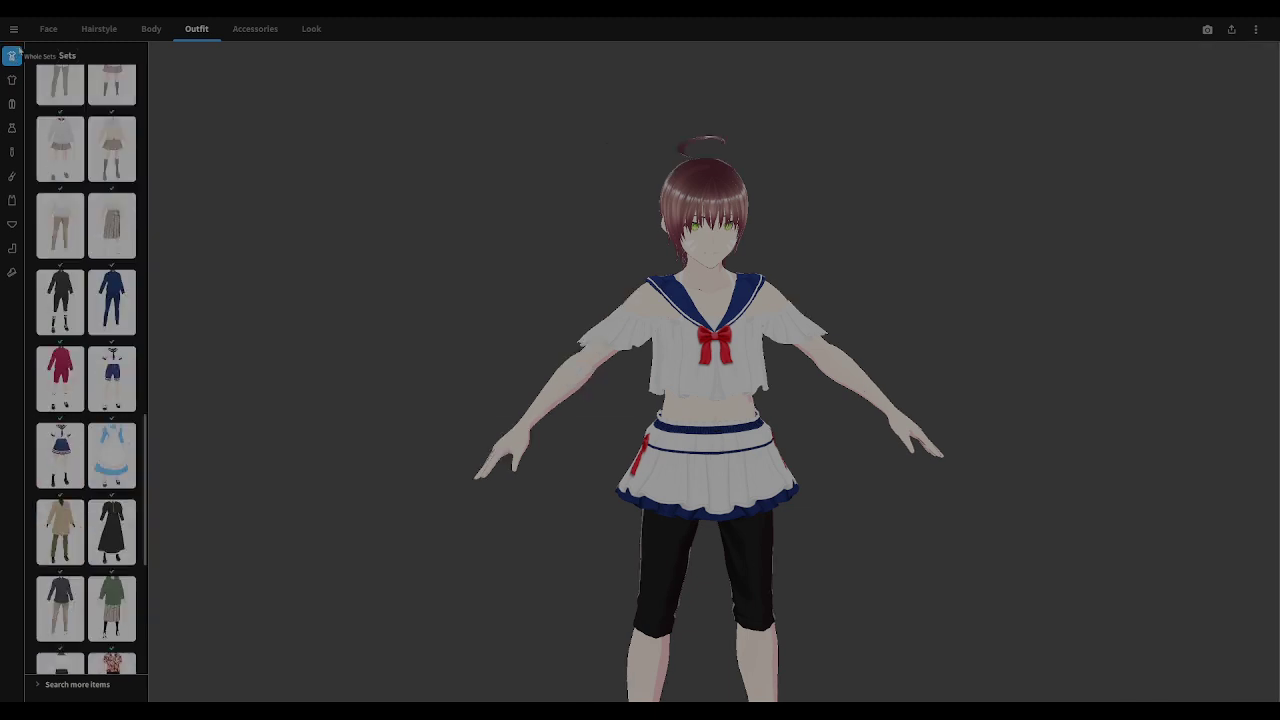
pyautogui.click(60, 300)
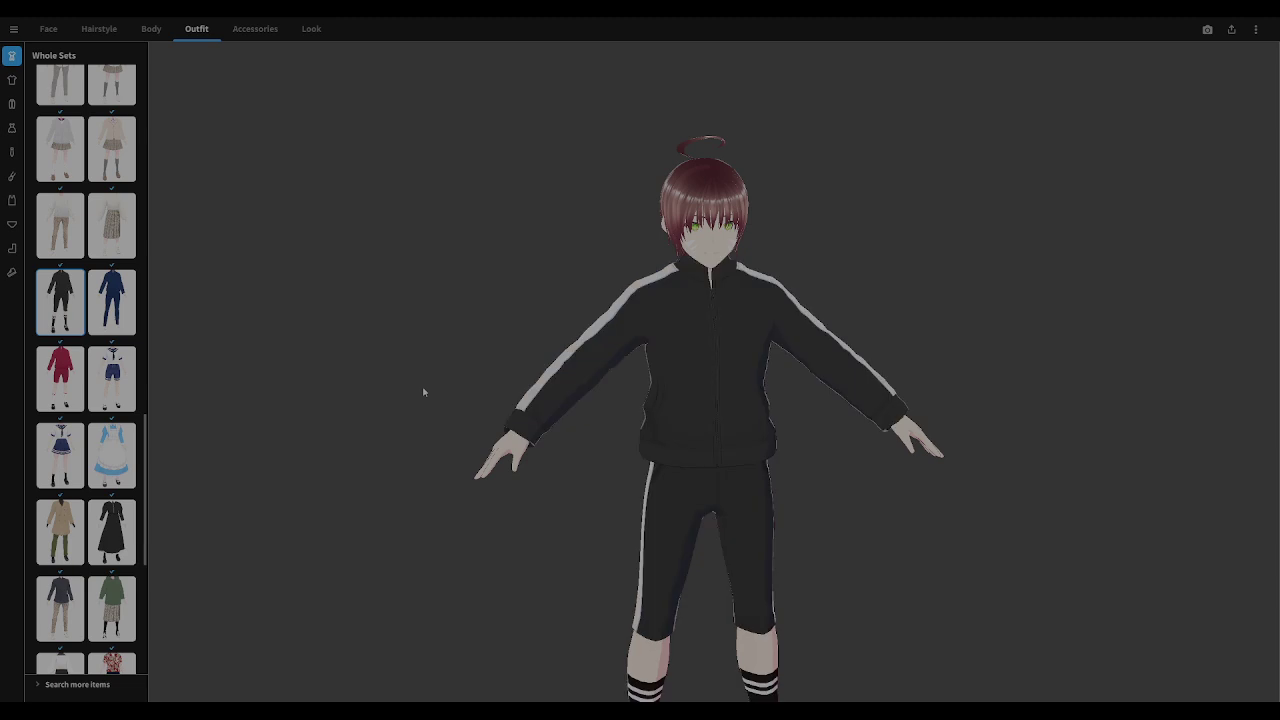
# Examine the tracksuit outfit on the full body, from the head down to the shoes
pyautogui.scroll(-5, 420, 390)
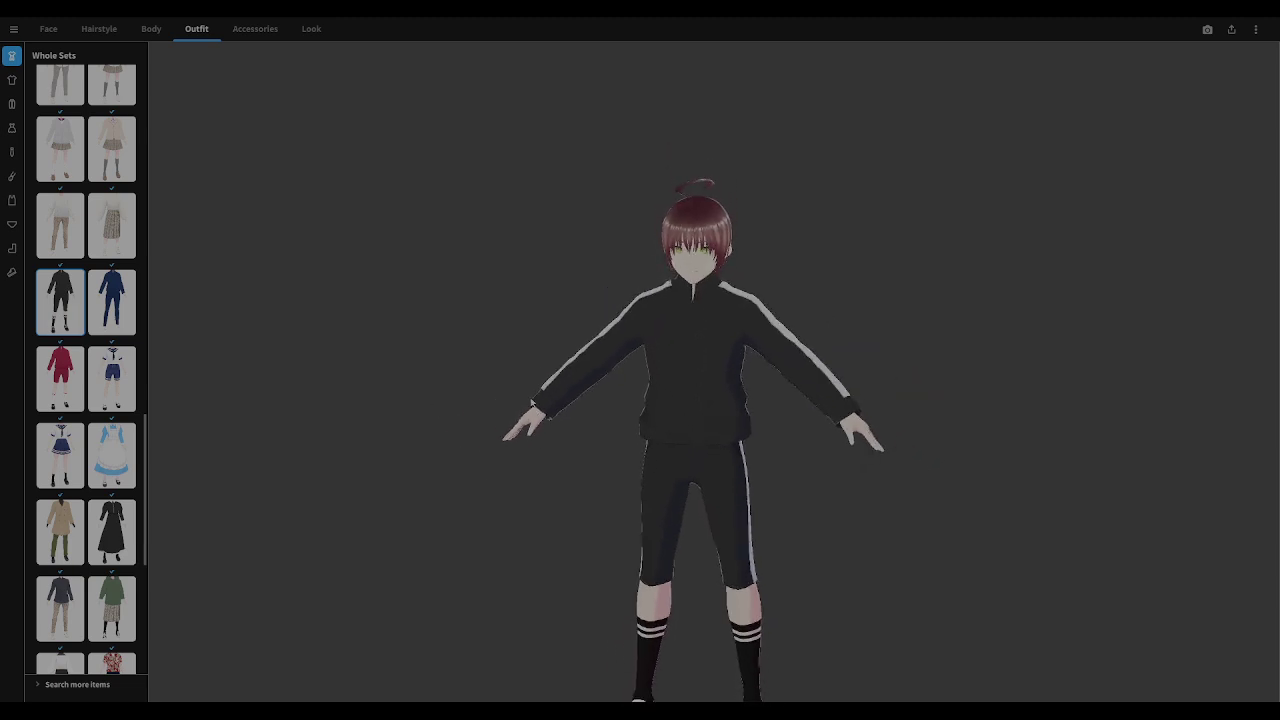
pyautogui.moveTo(510, 302); pyautogui.dragTo(570, 305)
pyautogui.scroll(3, 570, 310)
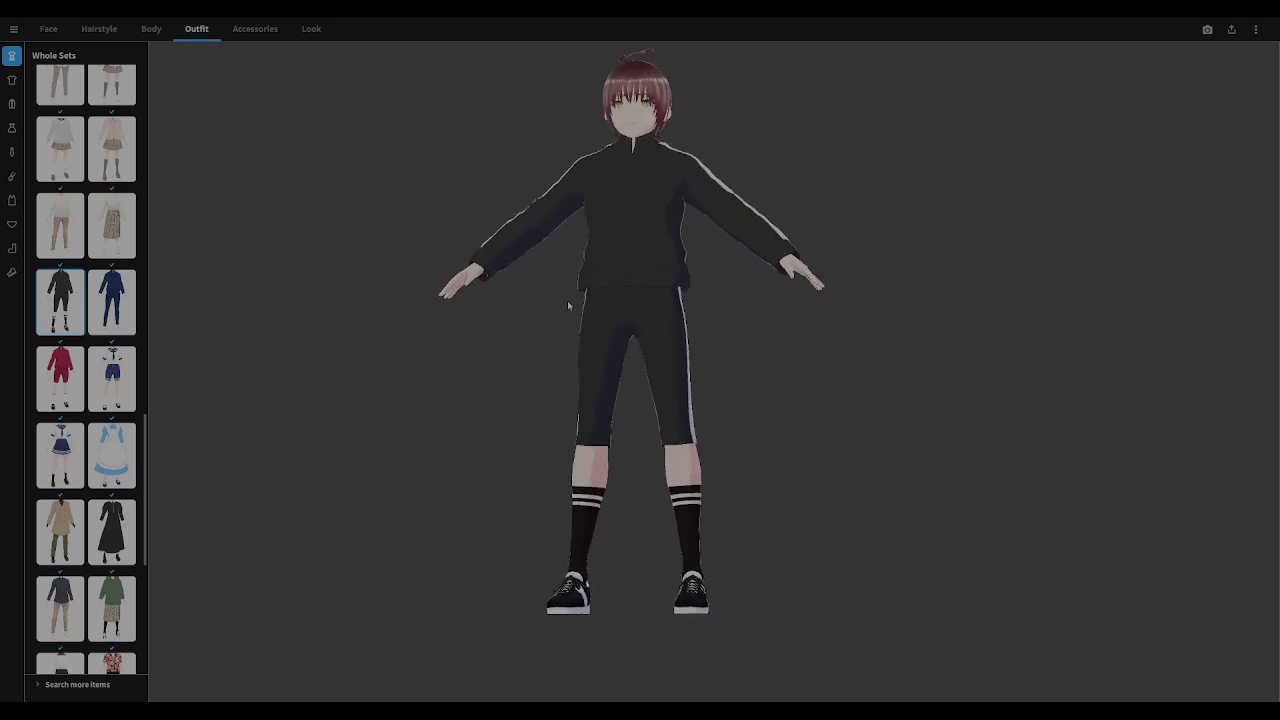
pyautogui.scroll(3, 570, 312)
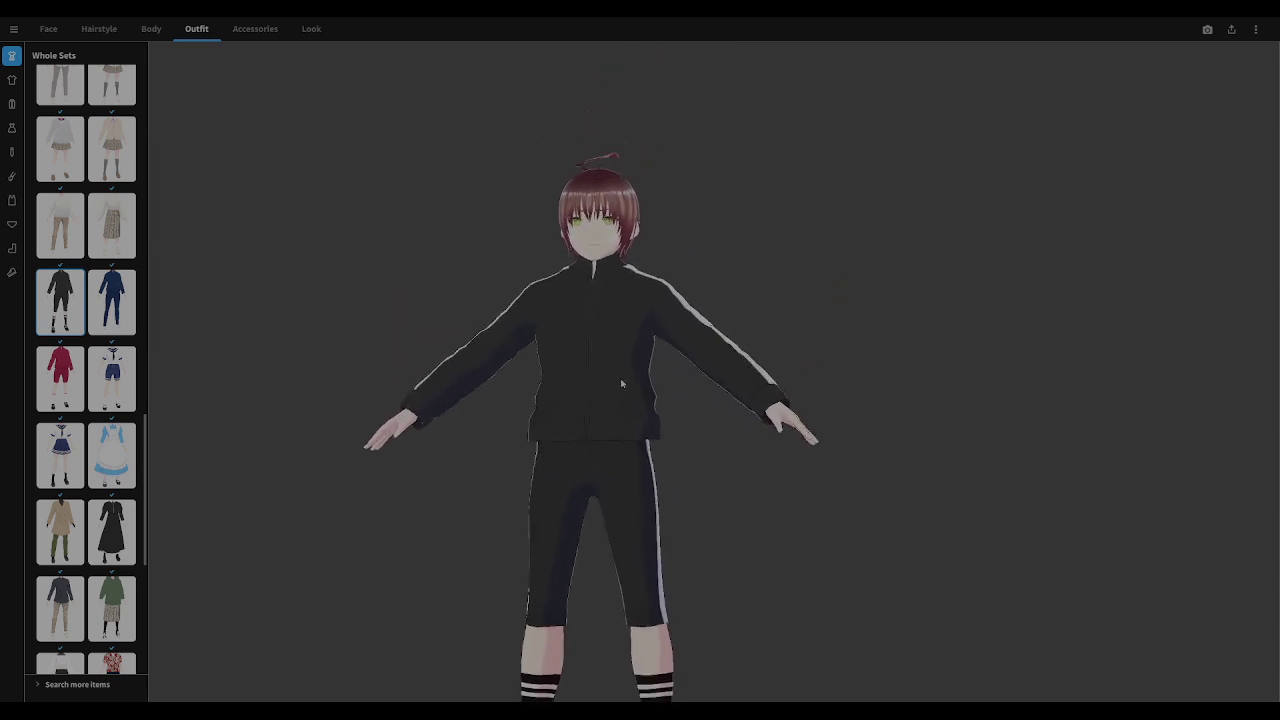
pyautogui.scroll(2, 622, 383)
pyautogui.scroll(2, 622, 383)
pyautogui.moveTo(622, 380); pyautogui.dragTo(630, 309)
pyautogui.scroll(-2, 629, 311)
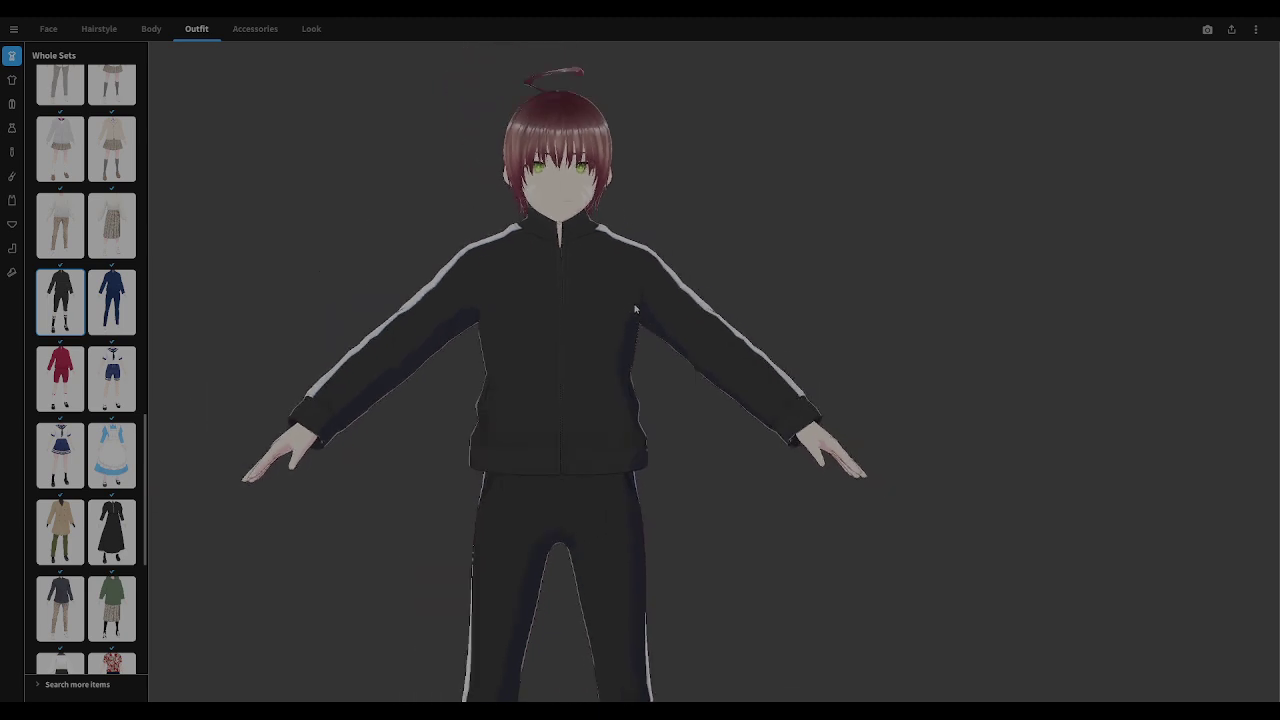
# Save the character as dude and return to the model selection
pyautogui.click(13, 29)
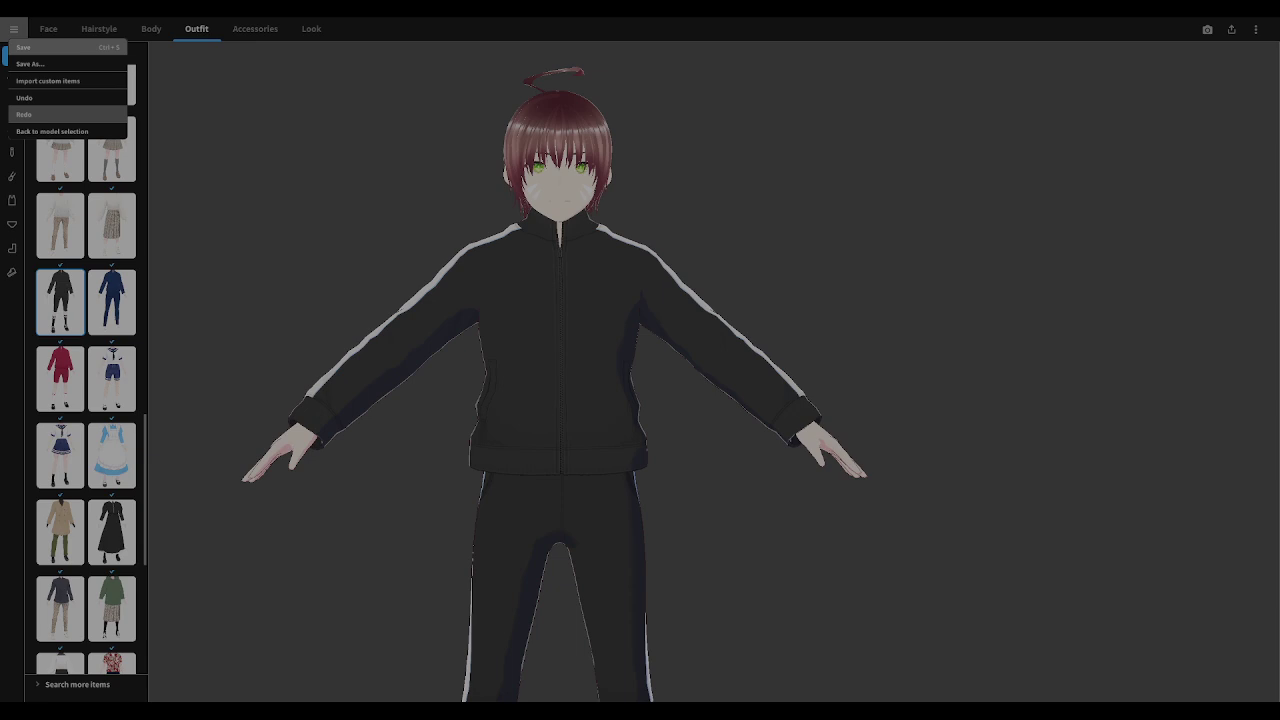
pyautogui.press('Escape')
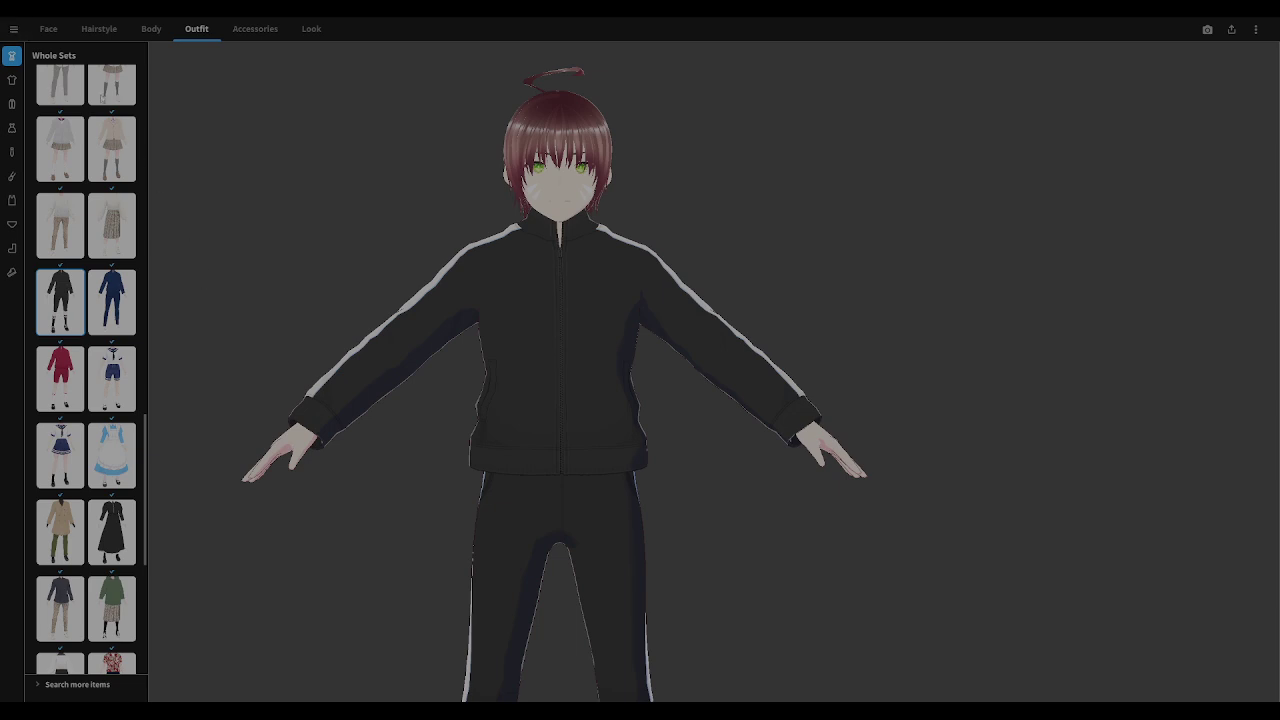
pyautogui.click(12, 84)
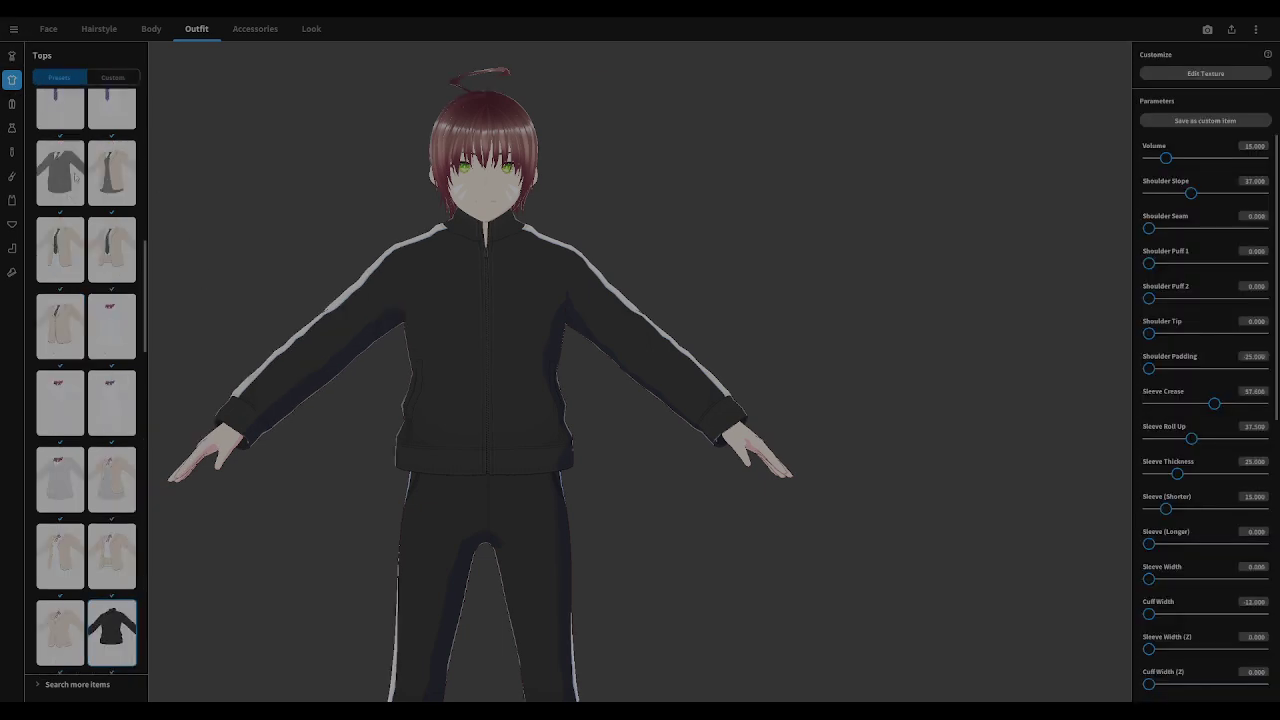
pyautogui.click(13, 29)
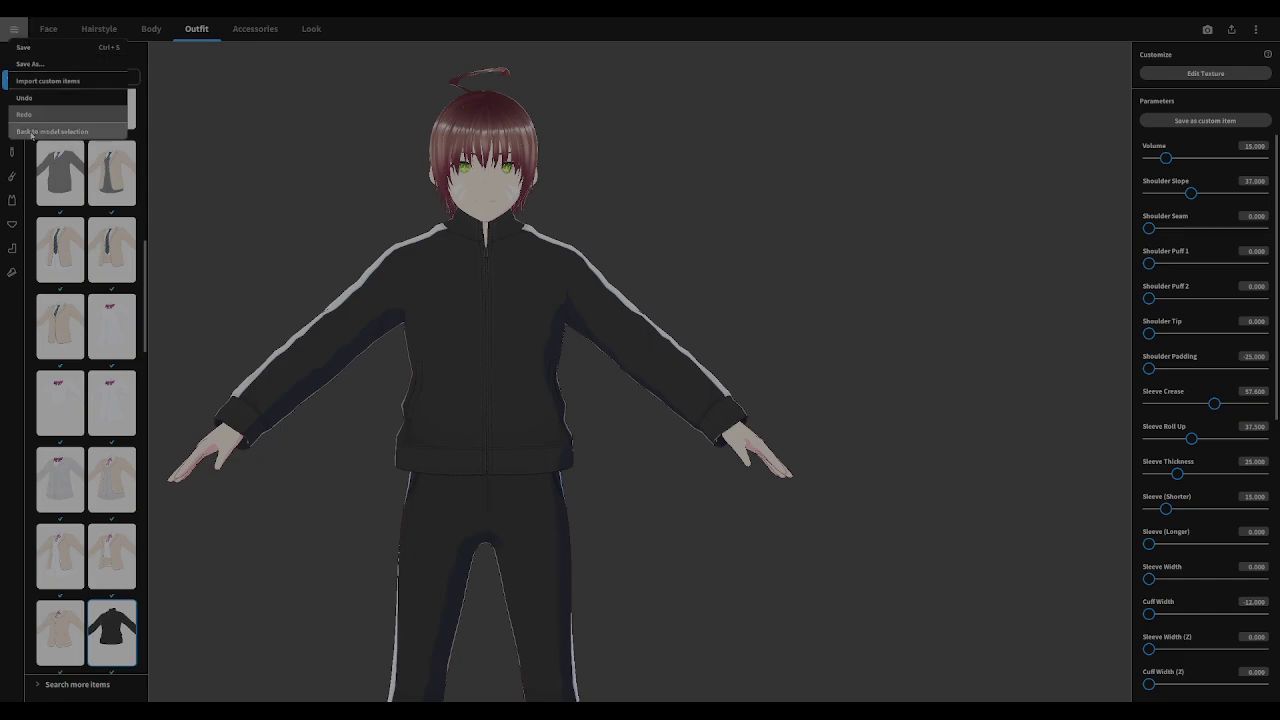
pyautogui.click(30, 131)
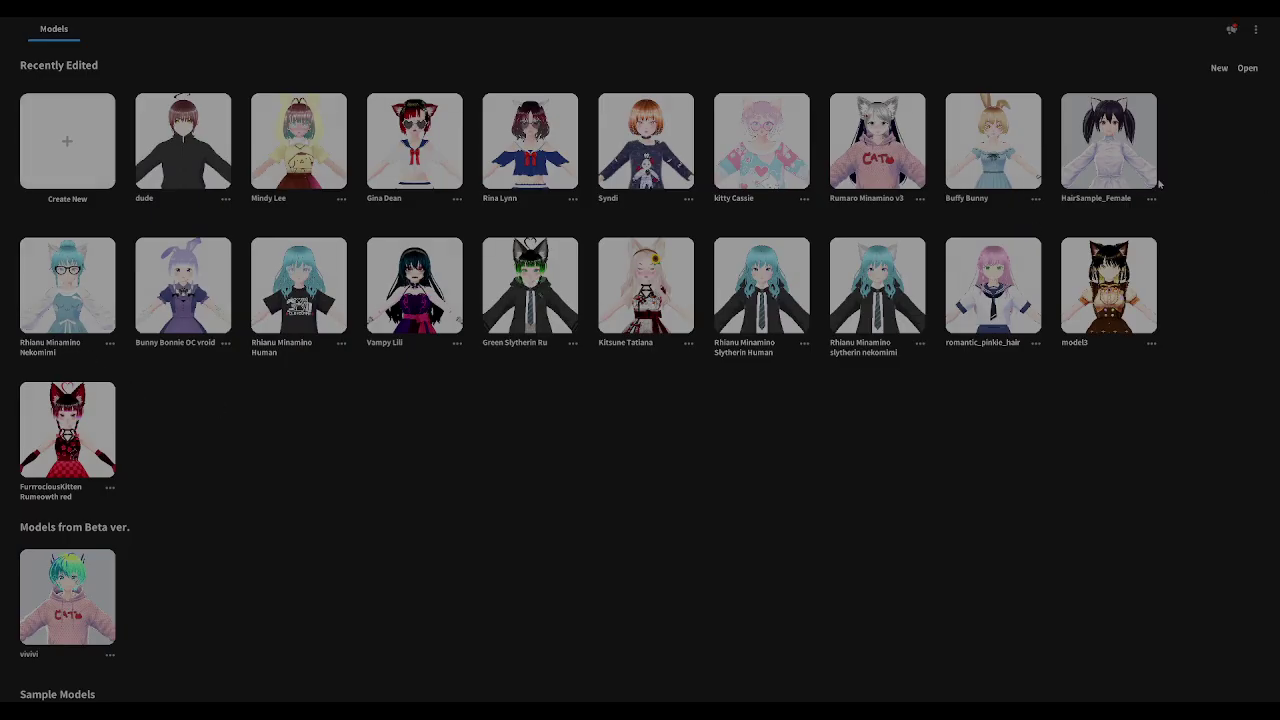
# Open the Syndi model to look at its outfit, and go back to the model selection
pyautogui.click(661, 133)
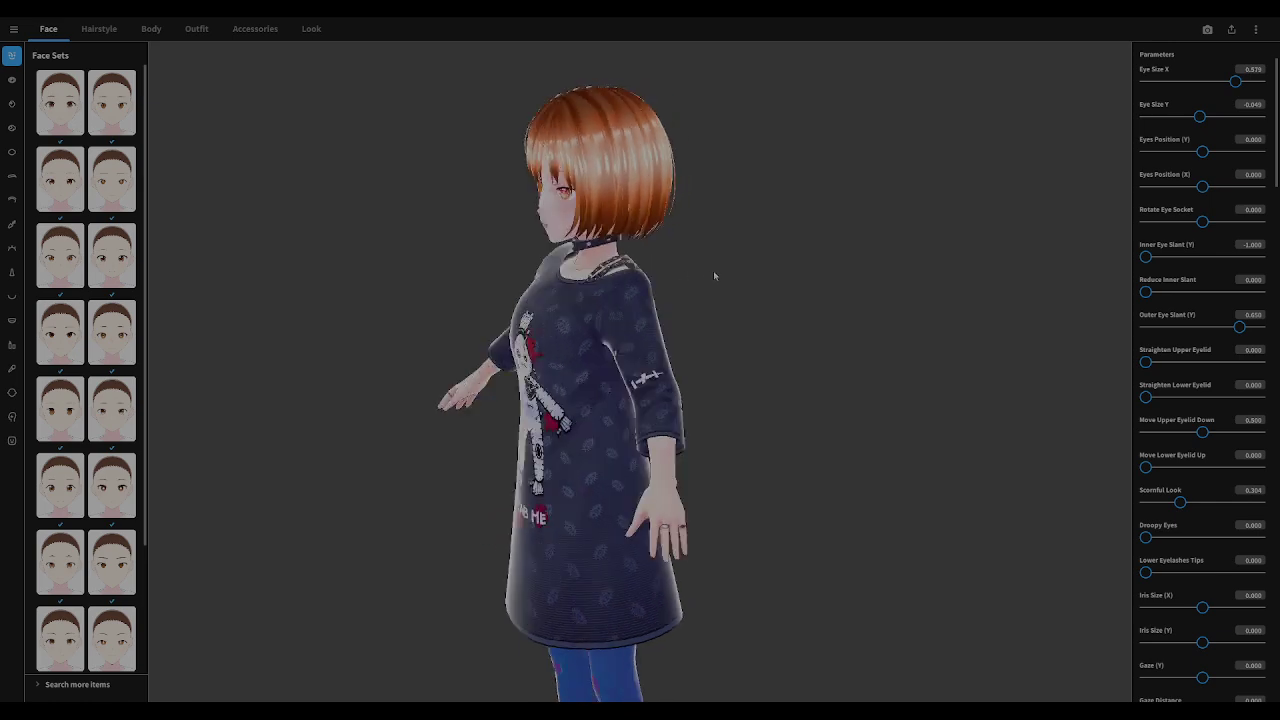
pyautogui.click(13, 28)
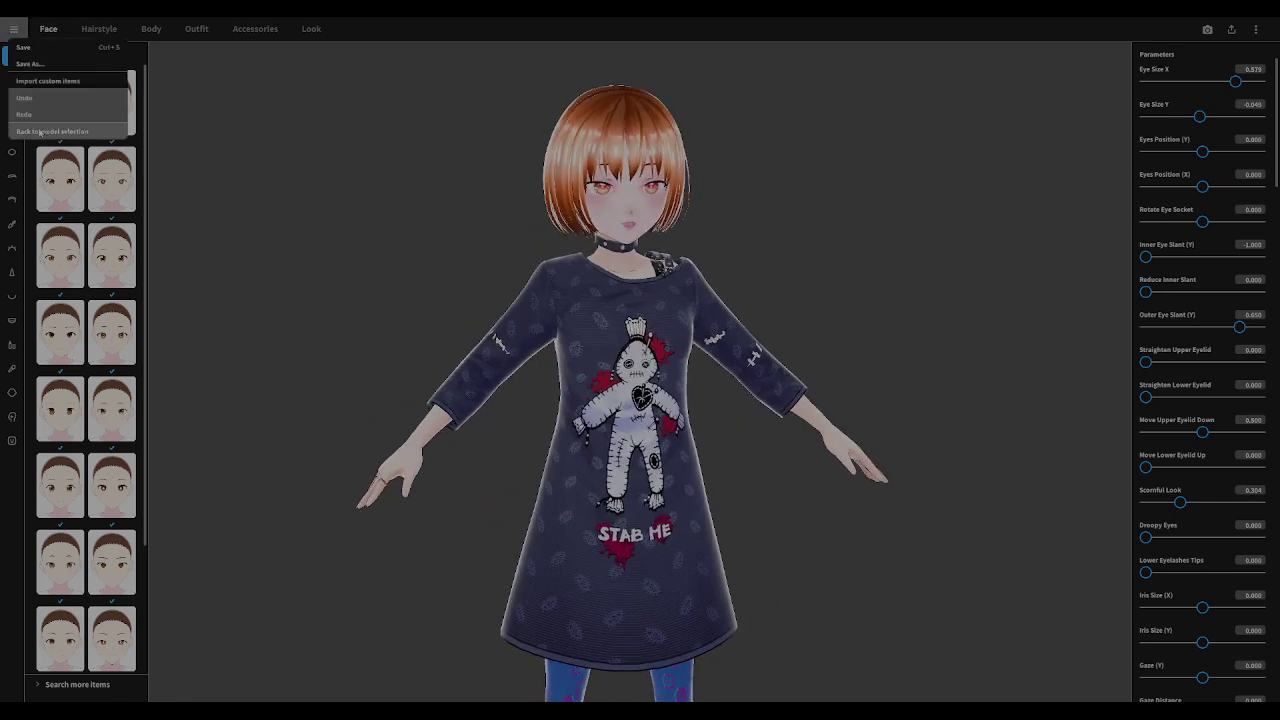
pyautogui.click(40, 132)
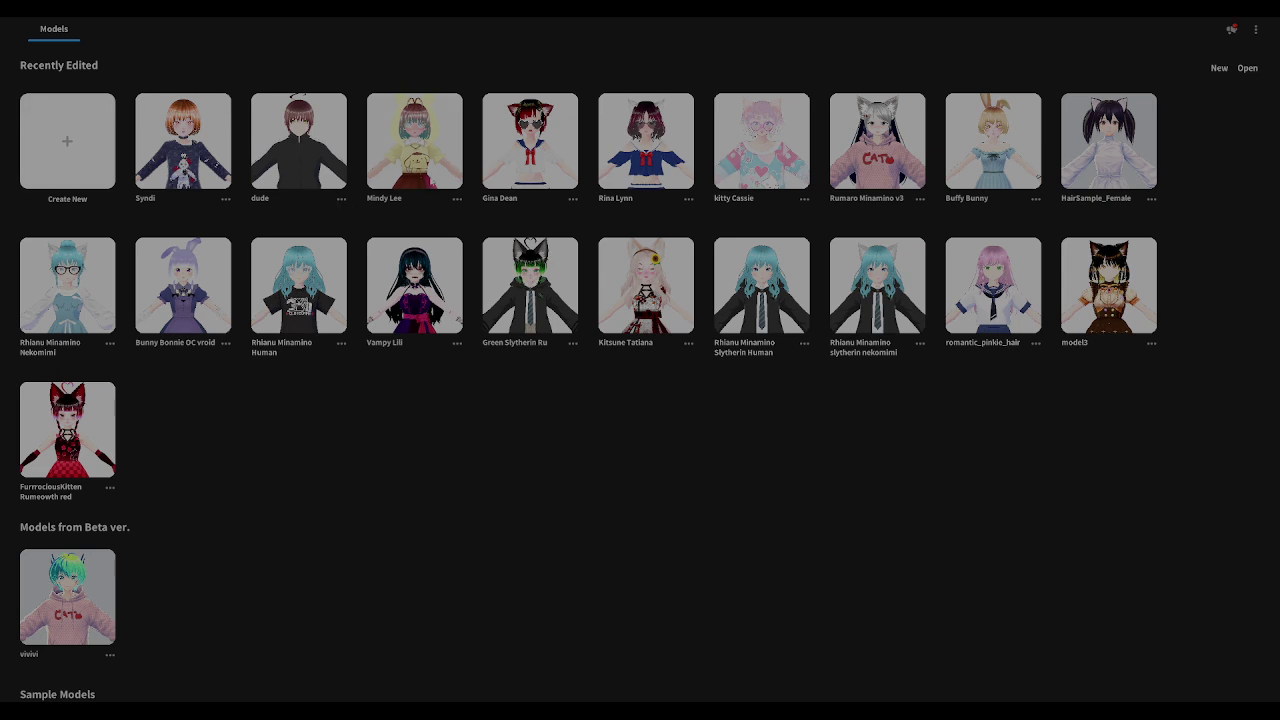